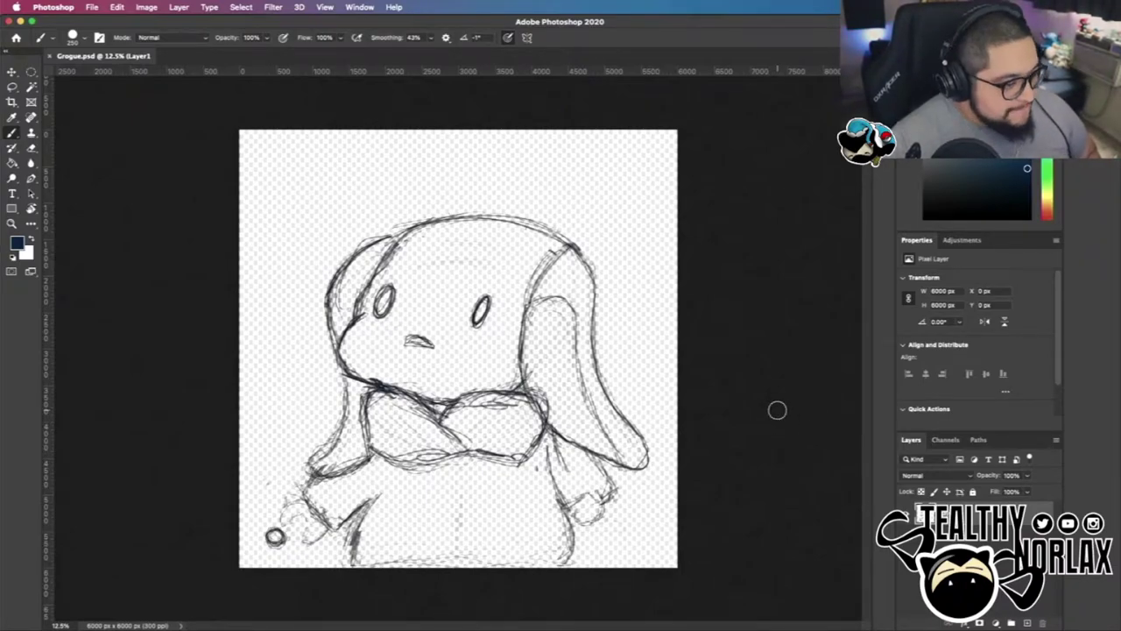
Add a new layer filled with a slate grey colour as the sketch's background and reselect the sketch layer
key("u")
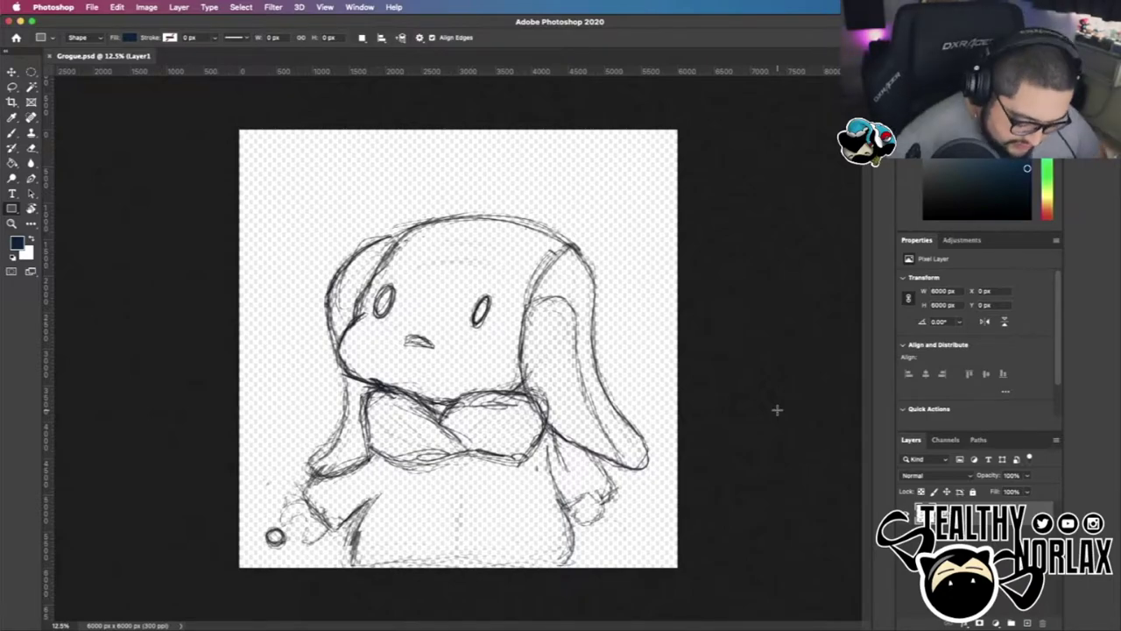
left_click(1027, 622)
left_click(934, 159)
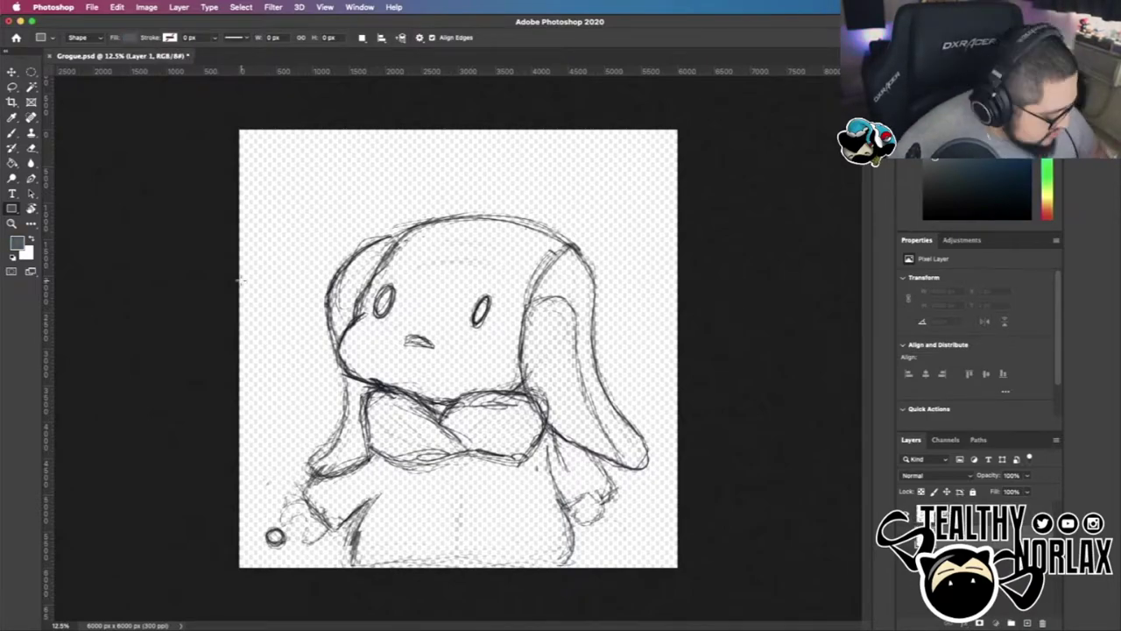
key("g")
left_click(595, 237)
left_click(1027, 622)
left_click(974, 538)
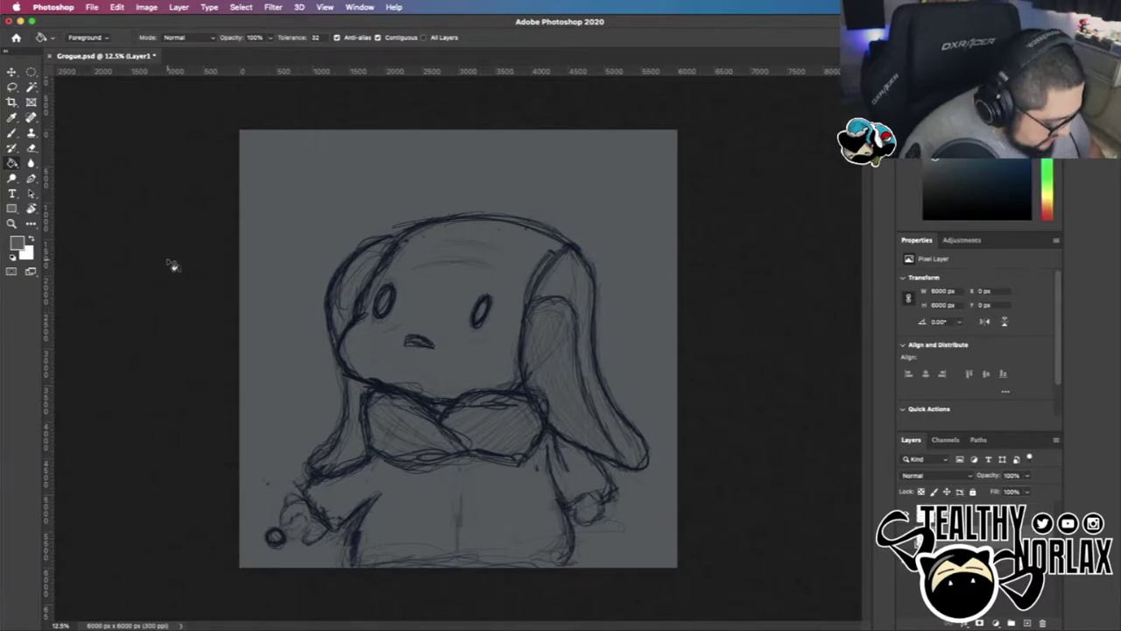
Sample the sketch's dark line colour and rework the large ear's outer edge with the Pencil tool
key("b")
left_click_drag(595, 290, 594, 315)
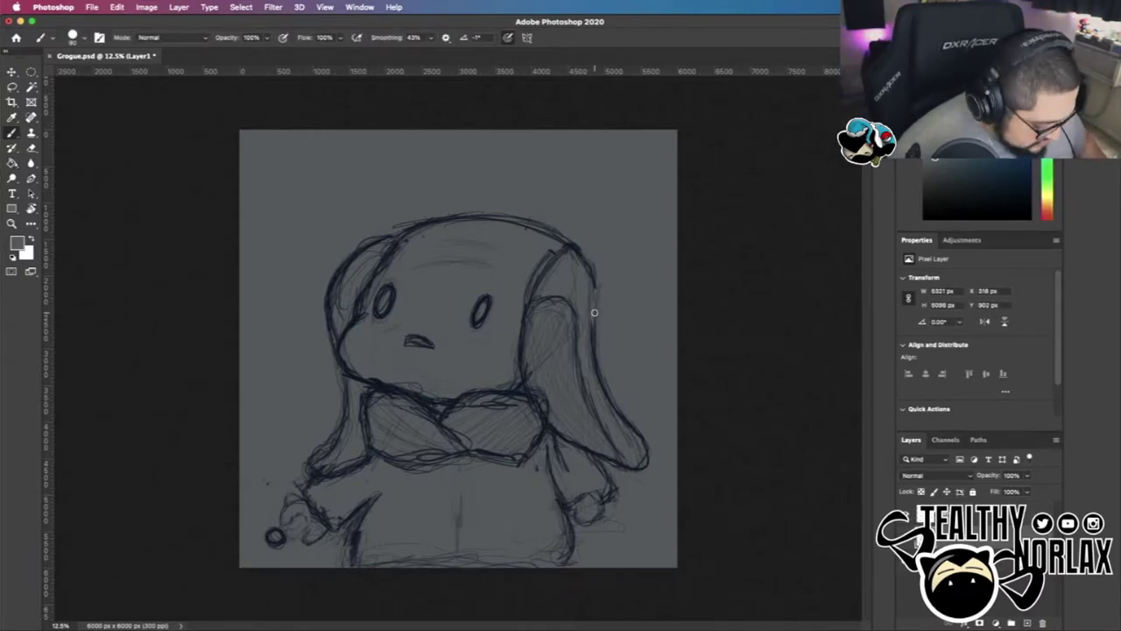
left_click(527, 396, "alt")
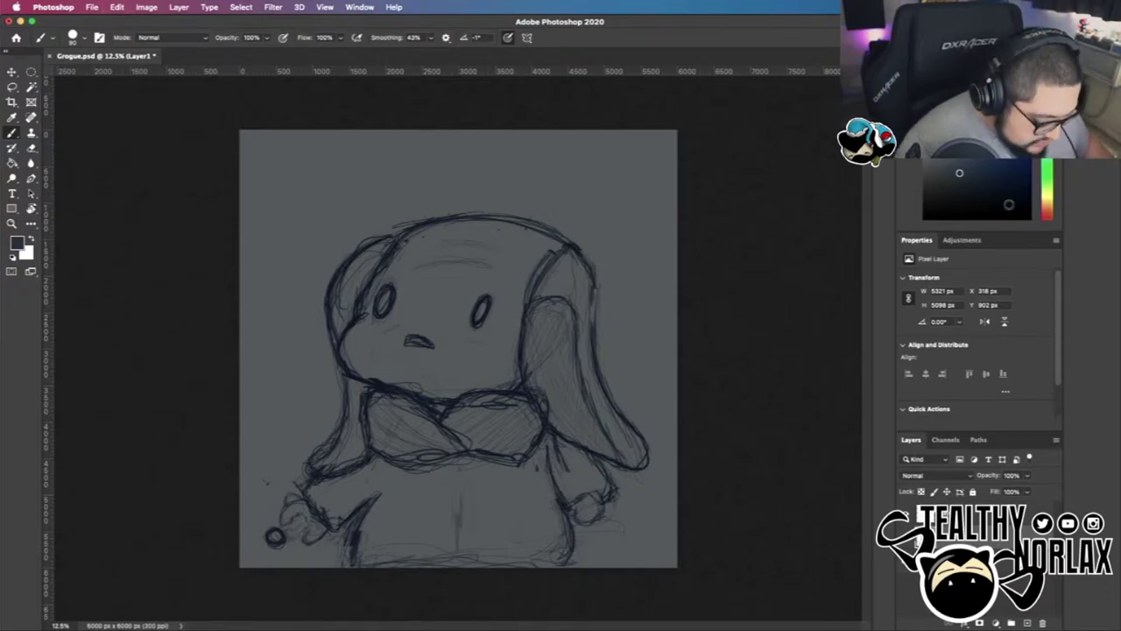
right_click(12, 133)
left_click(76, 145)
left_click_drag(594, 294, 590, 333)
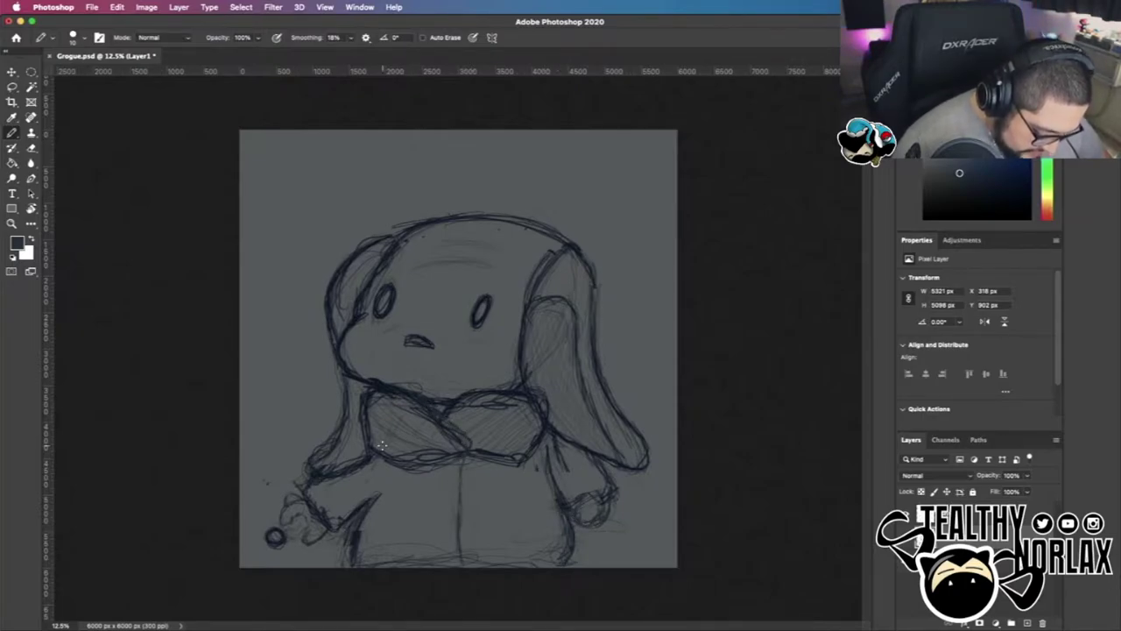
Lasso the small ball beside the character's hand and move it closer to the canvas's lower-left corner
key("l")
mouse_move(294, 523)
left_mouse_down()
mouse_move(277, 556)
mouse_move(296, 524)
mouse_move(263, 547)
left_mouse_up()
key("v")
key("ctrl+e")
Redraw the large ear's inner contour, erasing stray sketch lines and adding pencil strokes along its upper part
key("b")
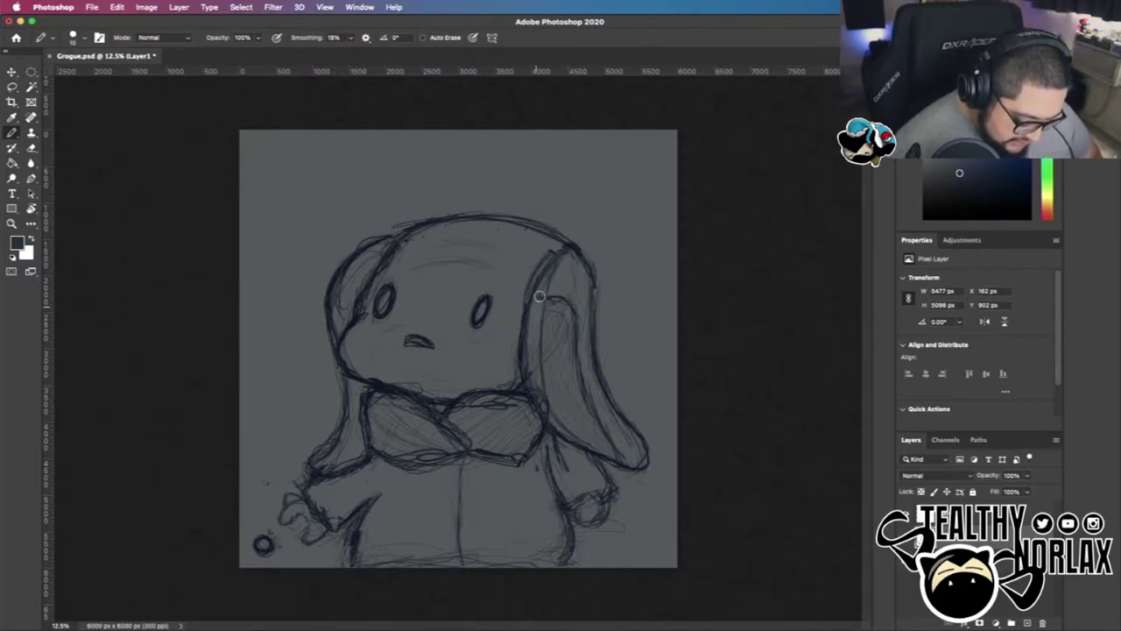
key("e")
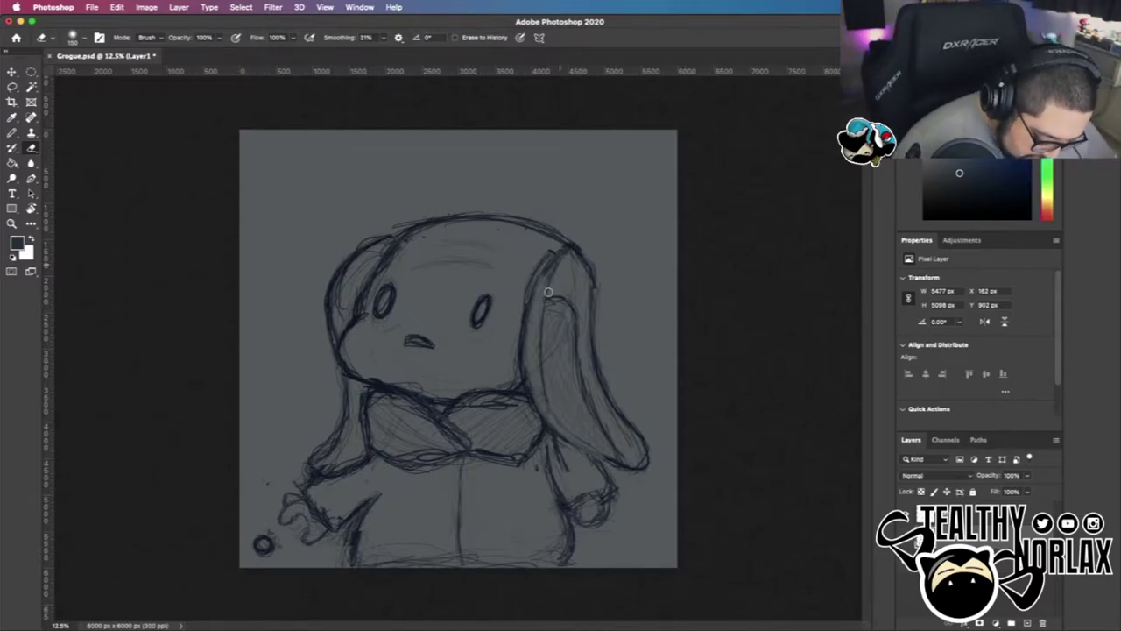
key("b")
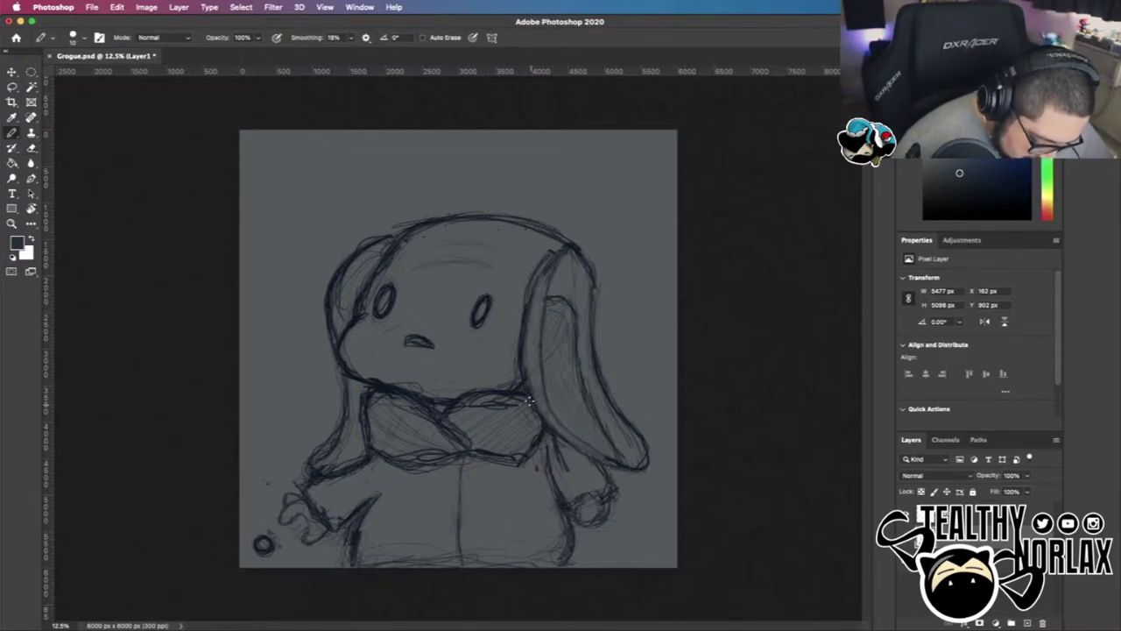
left_click_drag(573, 286, 581, 325)
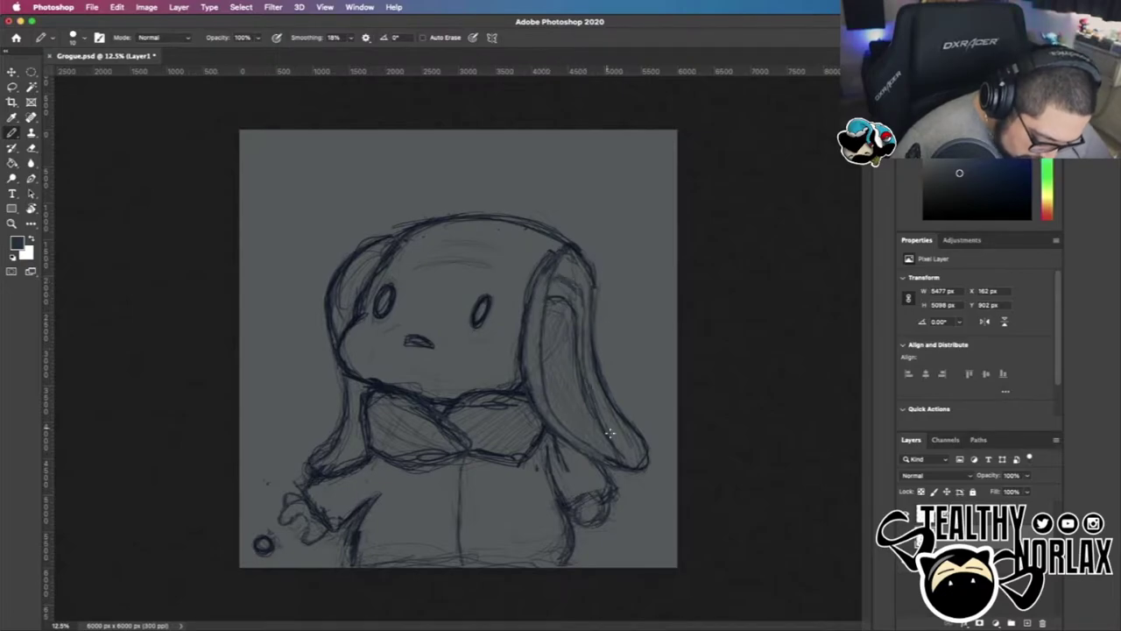
Lasso the whole character sketch with the ball and enlarge it with Free Transform
key("l")
mouse_move(235, 553)
left_mouse_down()
mouse_move(681, 530)
mouse_move(225, 582)
left_mouse_up()
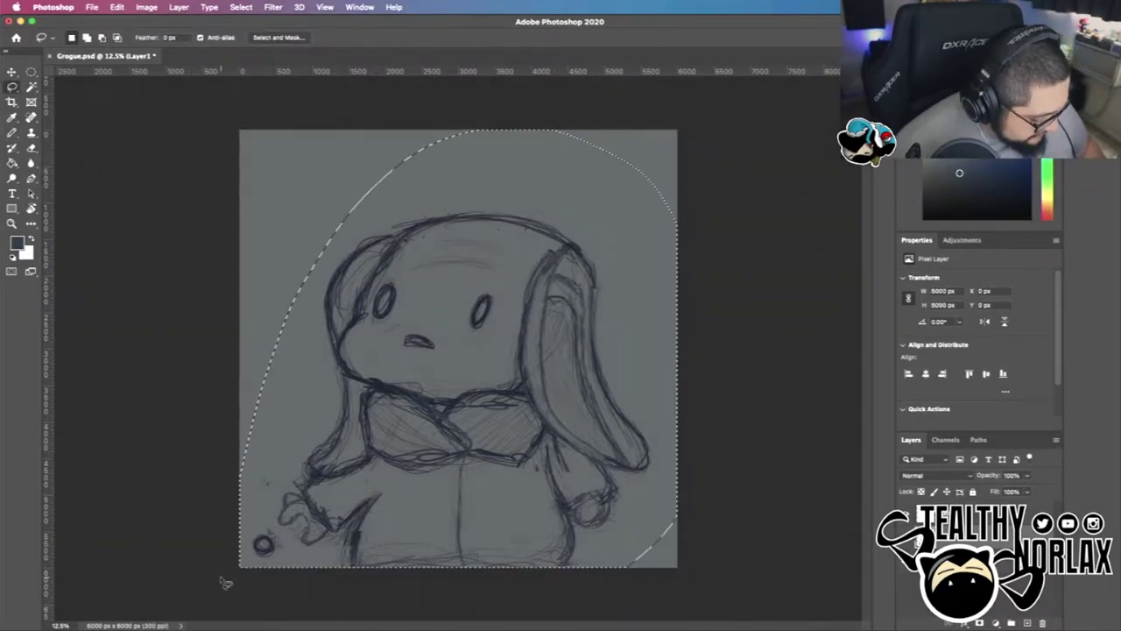
key("super+t")
left_click_drag(677, 130, 759, 38)
mouse_move(645, 451)
left_mouse_down()
mouse_move(616, 452)
mouse_move(636, 452)
left_mouse_up()
key("Return")
Adjust the enlarged sketch's proportions and position so the character fills the canvas's width down to its lower edge
left_click_drag(729, 562, 695, 534)
left_click_drag(627, 425, 630, 461)
left_click_drag(698, 356, 677, 356)
left_click_drag(463, 556, 464, 568)
left_click_drag(683, 363, 669, 363)
mouse_move(456, 164)
left_mouse_down()
mouse_move(457, 150)
mouse_move(458, 187)
left_mouse_up()
left_click_drag(236, 375, 249, 369)
left_click_drag(497, 429, 487, 377)
left_click_drag(663, 515, 664, 536)
left_click_drag(531, 417, 532, 459)
left_click(593, 39)
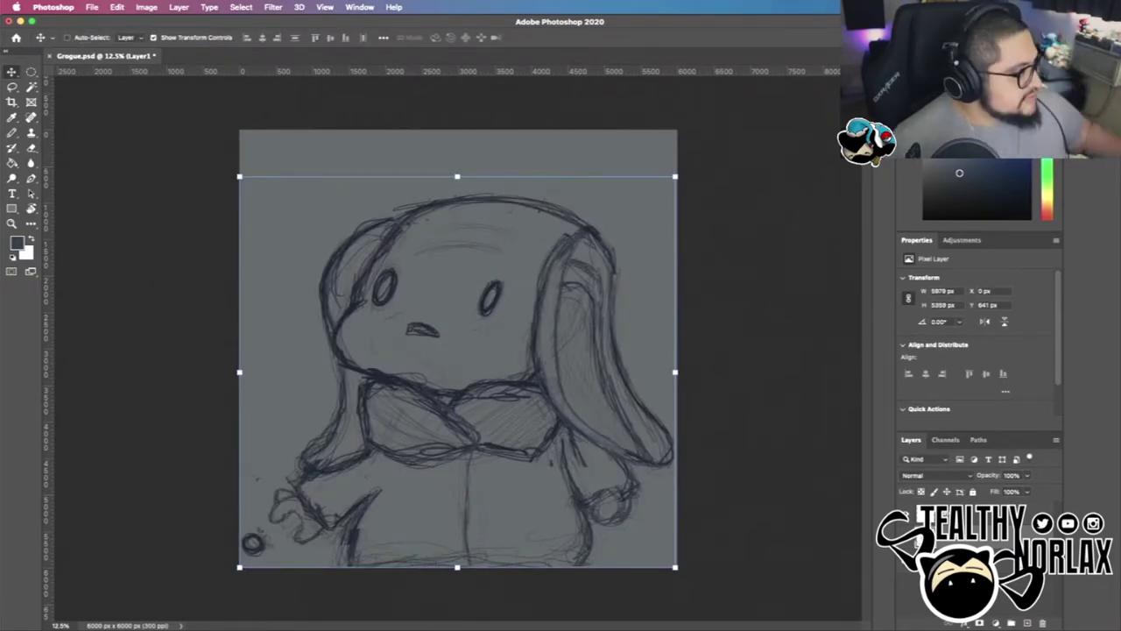
Lower the sketch layer's opacity to fade its lines and make Layer 2 the active drawing layer
left_click(974, 515)
left_click(974, 540)
left_click(1028, 476)
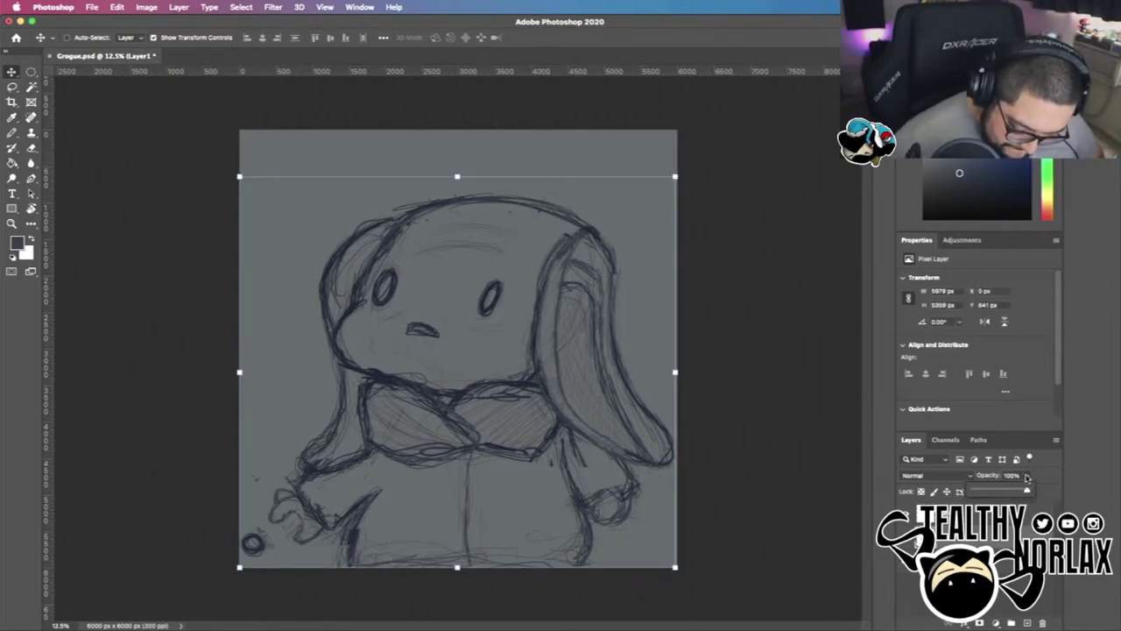
left_click_drag(1028, 491, 1004, 498)
left_click(974, 515)
key("b")
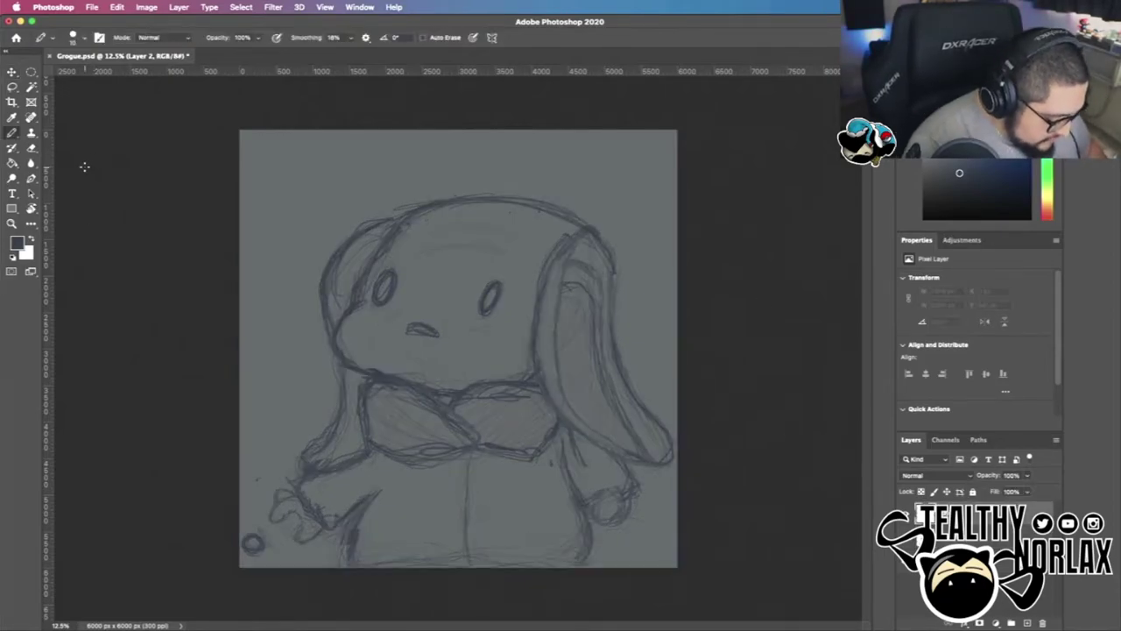
Set up the Brush tool with a hard round tip, 1% spacing and a 17 px size
right_click(12, 133)
left_click(54, 132)
left_click(99, 40)
scroll(823, 132, "down", 3)
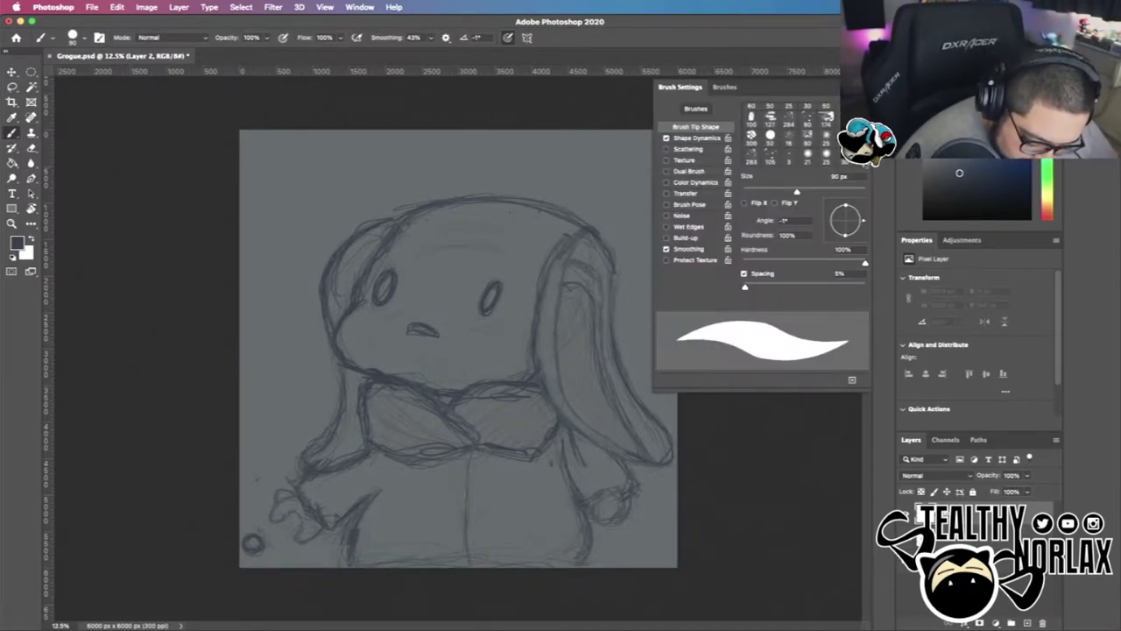
left_click(844, 158)
left_click_drag(772, 290, 740, 288)
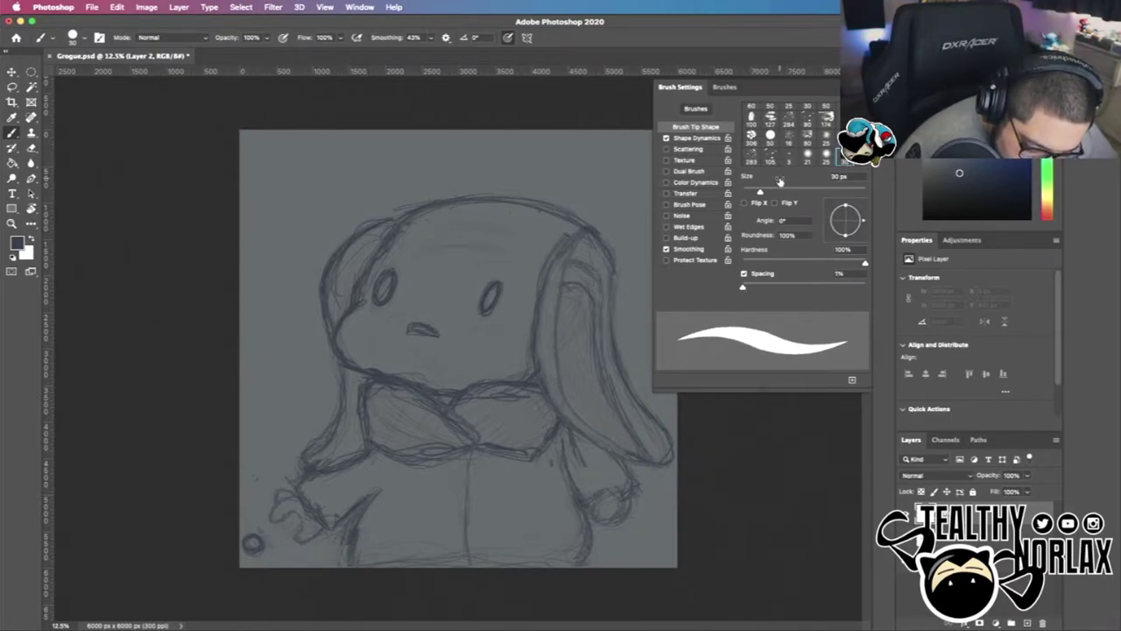
left_click_drag(761, 192, 752, 192)
Trace the large ear's outer edge with the new brush and sample a near-black colour for the line art
left_click_drag(613, 295, 614, 344)
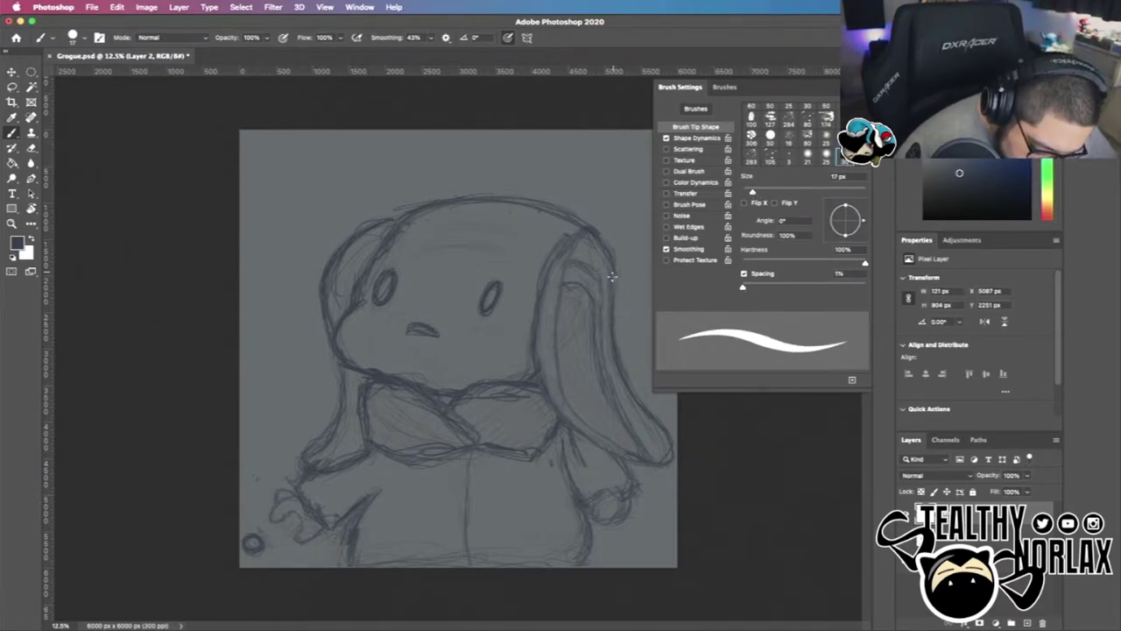
left_click(598, 222, "alt")
key("F5")
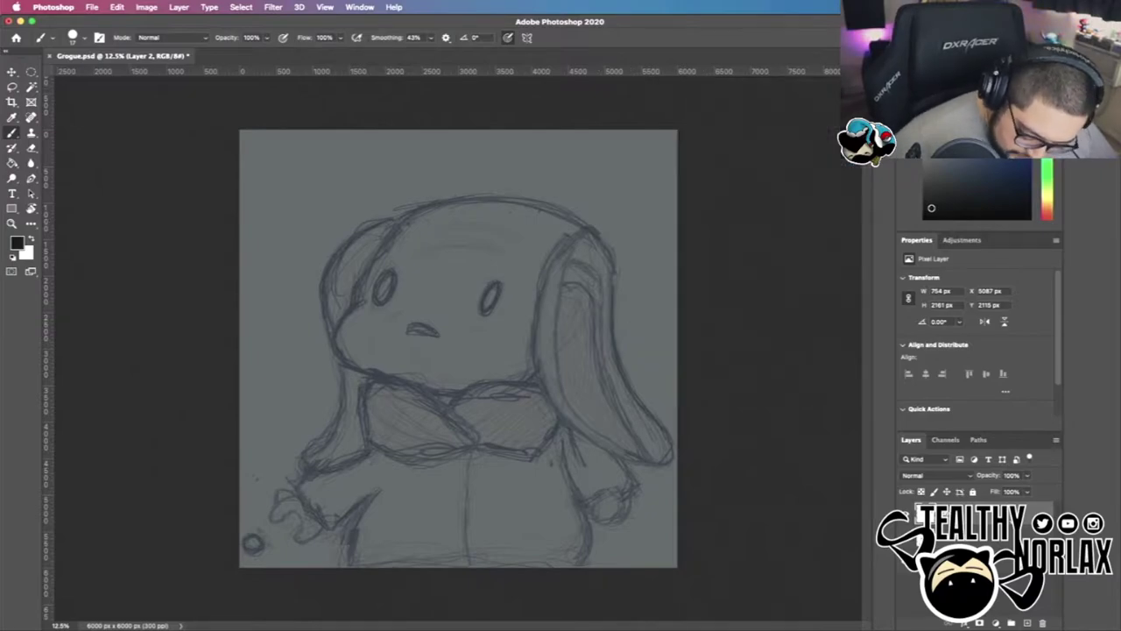
On a new layer, ink the outlines of the head and the large ear over the faded sketch
key("ctrl+shift+alt+n")
mouse_move(555, 317)
left_mouse_down()
mouse_move(650, 461)
mouse_move(548, 272)
mouse_move(539, 369)
mouse_move(590, 440)
mouse_move(658, 466)
mouse_move(664, 431)
mouse_move(613, 342)
mouse_move(593, 232)
mouse_move(526, 196)
mouse_move(480, 194)
left_mouse_up()
key("super+z")
key("r")
mouse_move(532, 254)
left_mouse_down()
mouse_move(425, 251)
mouse_move(298, 343)
mouse_move(403, 471)
mouse_move(495, 448)
mouse_move(356, 410)
left_mouse_up()
key("r")
mouse_move(445, 416)
left_mouse_down()
mouse_move(528, 326)
mouse_move(382, 505)
left_mouse_up()
key("super+z")
key("r")
key("z")
left_click_drag(498, 300, 560, 278)
mouse_move(424, 154)
left_mouse_down()
mouse_move(357, 132)
mouse_move(313, 273)
mouse_move(320, 420)
mouse_move(349, 583)
left_mouse_up()
Ink the mouth and the eye nearest the large ear over the sketch
key("r")
mouse_move(710, 418)
left_mouse_down()
mouse_move(407, 268)
mouse_move(402, 288)
left_mouse_up()
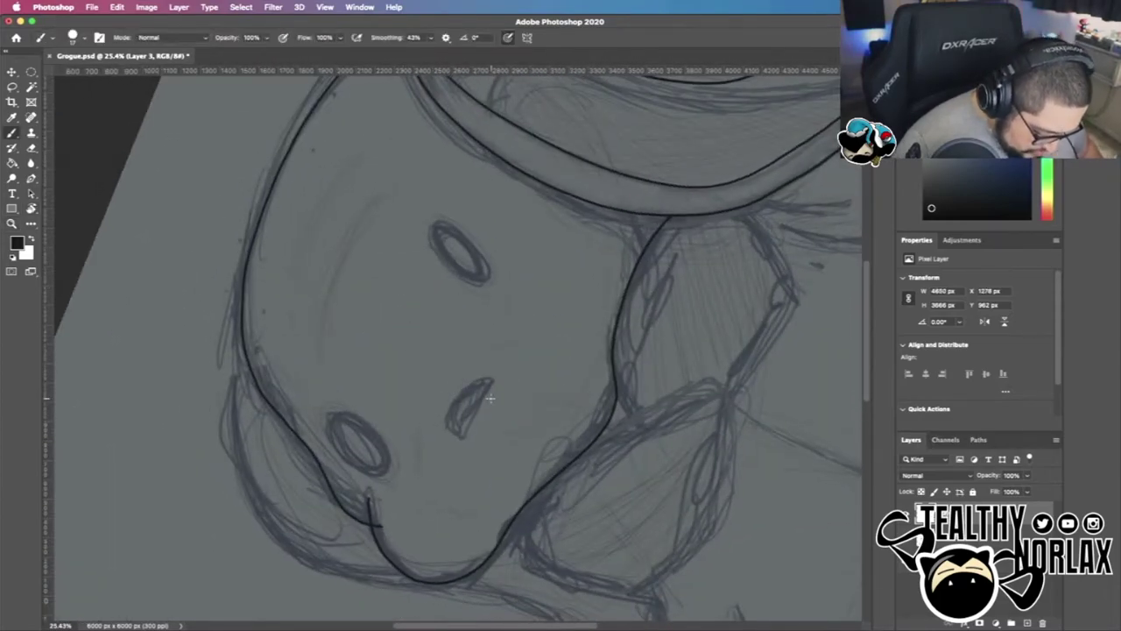
left_click_drag(457, 434, 494, 380)
left_click_drag(464, 277, 485, 268)
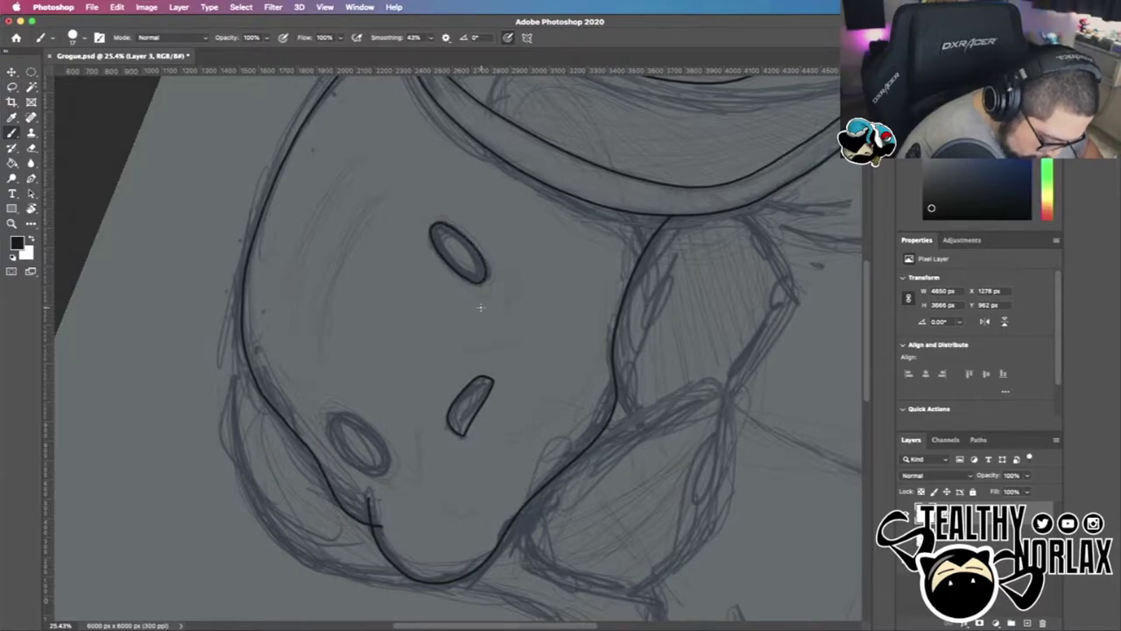
Duplicate the inked eye, place the copy over the other sketched eye and transform it to fit
key("l")
left_click_drag(473, 311, 477, 308)
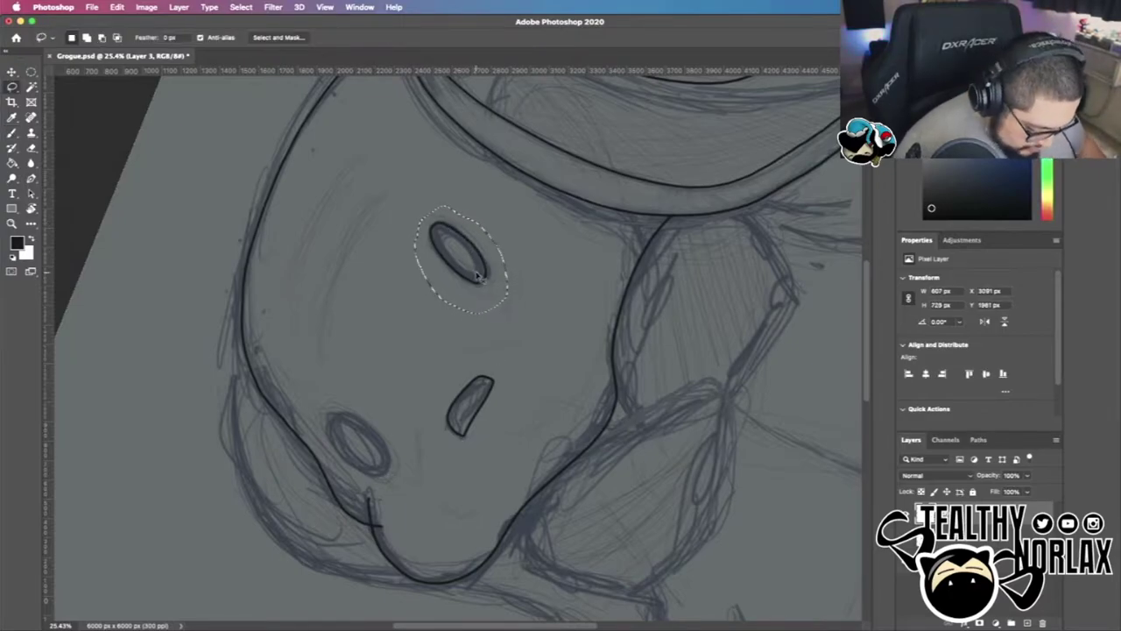
key("super+j")
key("v")
left_click_drag(465, 264, 361, 442)
key("super+t")
left_click_drag(417, 426, 386, 454)
left_click(593, 38)
Ink the far ear and the two collar halves below the head, undoing the last stroke
key("r")
left_click_drag(771, 280, 681, 233)
left_click_drag(640, 340, 622, 174)
key("b")
mouse_move(363, 128)
left_mouse_down()
mouse_move(329, 244)
mouse_move(401, 365)
mouse_move(464, 396)
mouse_move(587, 504)
mouse_move(638, 575)
mouse_move(670, 471)
left_mouse_up()
mouse_move(803, 315)
left_mouse_down()
mouse_move(578, 403)
mouse_move(802, 323)
mouse_move(553, 386)
mouse_move(727, 438)
mouse_move(780, 292)
mouse_move(585, 452)
left_mouse_up()
key("super+z")
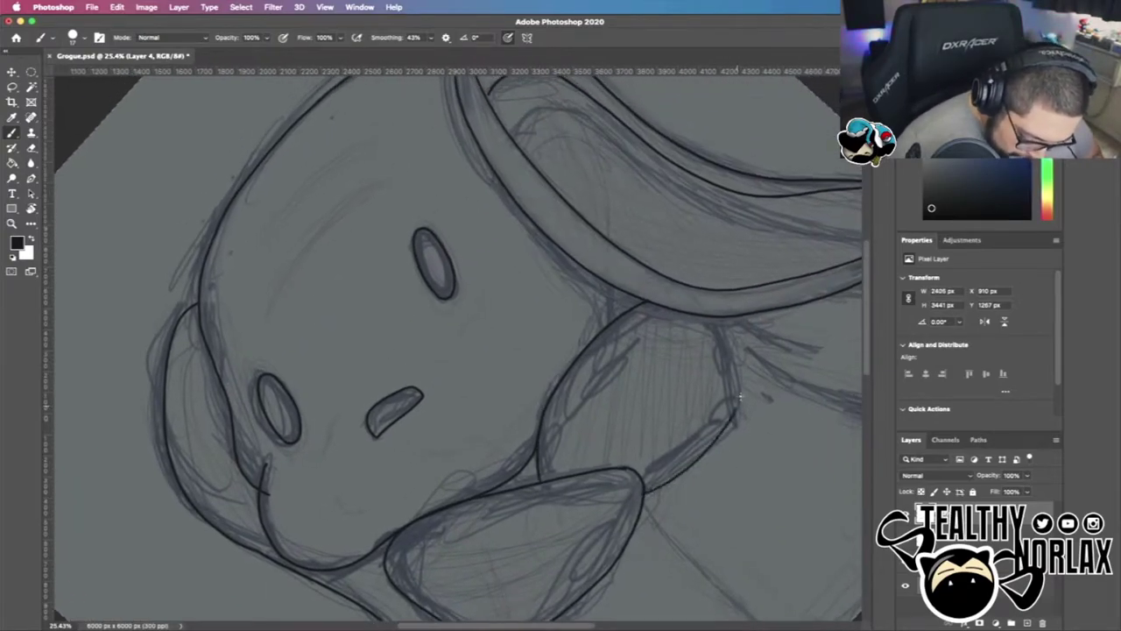
Finish the collar's outer edge and ink the sleeve below the large ear
key("r")
mouse_move(775, 438)
left_mouse_down()
mouse_move(745, 513)
mouse_move(696, 578)
left_mouse_up()
key("super+0")
key("b")
key("r")
key("b")
mouse_move(592, 473)
left_mouse_down()
mouse_move(627, 576)
mouse_move(617, 532)
mouse_move(709, 517)
left_mouse_up()
Ink the small hand below the large ear and tidy its lines using a smaller tip
key("super+space")
mouse_move(549, 574)
left_mouse_down()
mouse_move(569, 578)
mouse_move(589, 521)
left_mouse_up()
key("e")
key("b")
key("bracketleft")
key("bracketleft")
key("bracketleft")
key("bracketleft")
key("bracketleft")
left_click_drag(532, 591, 523, 566)
scroll(569, 550, "right", 5)
left_click_drag(597, 502, 620, 389)
left_click_drag(531, 270, 612, 389)
Ink the coat's centre line, the body's sides and the other sleeve, undoing the last stroke
key("super+0")
key("r")
left_click_drag(644, 471, 654, 450)
key("b")
mouse_move(494, 458)
left_mouse_down()
mouse_move(491, 496)
mouse_move(512, 599)
left_mouse_up()
left_click_drag(591, 485, 699, 325)
left_click_drag(493, 371, 477, 434)
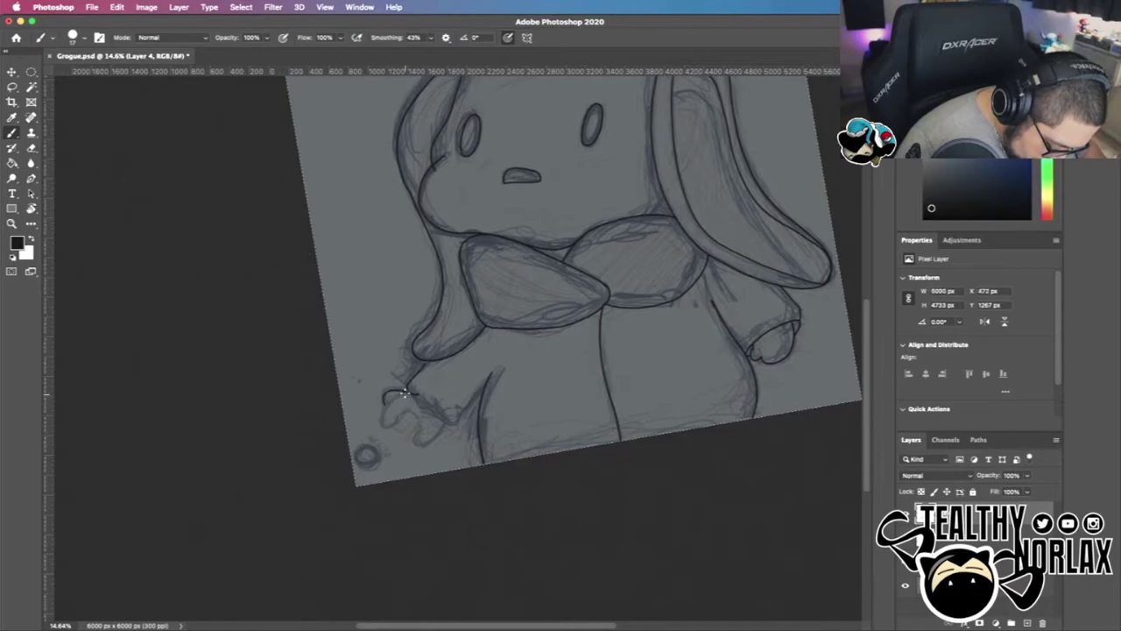
key("super+z")
Ink the raised hand's fingers and the cuff of its sleeve
key("z")
mouse_move(506, 419)
left_mouse_down()
mouse_move(575, 356)
mouse_move(562, 361)
left_mouse_up()
key("b")
mouse_move(446, 265)
left_mouse_down()
mouse_move(340, 469)
mouse_move(145, 290)
left_mouse_up()
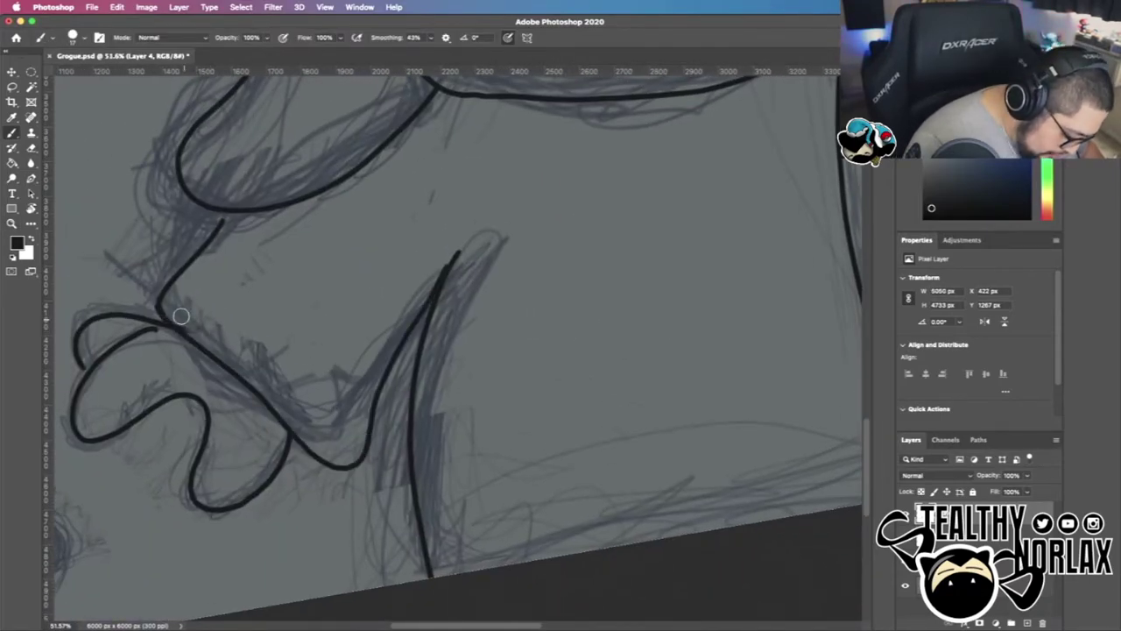
Ink the small ball beside the raised hand with lines across its inside
mouse_move(251, 369)
left_mouse_down()
mouse_move(570, 228)
mouse_move(590, 237)
left_mouse_up()
mouse_move(338, 375)
left_mouse_down()
mouse_move(393, 454)
mouse_move(348, 369)
left_mouse_up()
left_click_drag(339, 457, 382, 383)
left_click_drag(332, 453, 373, 372)
key("super+0")
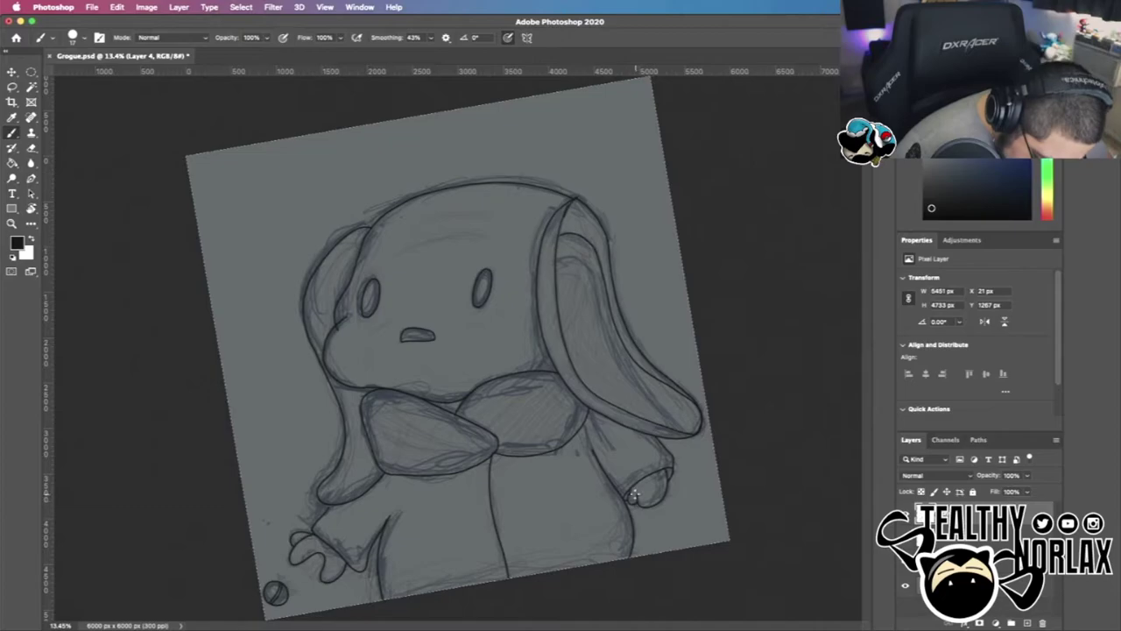
Start thickening the large ear's outline with a 50 px brush and undo the last stroke
key("r")
left_click_drag(640, 487, 623, 338)
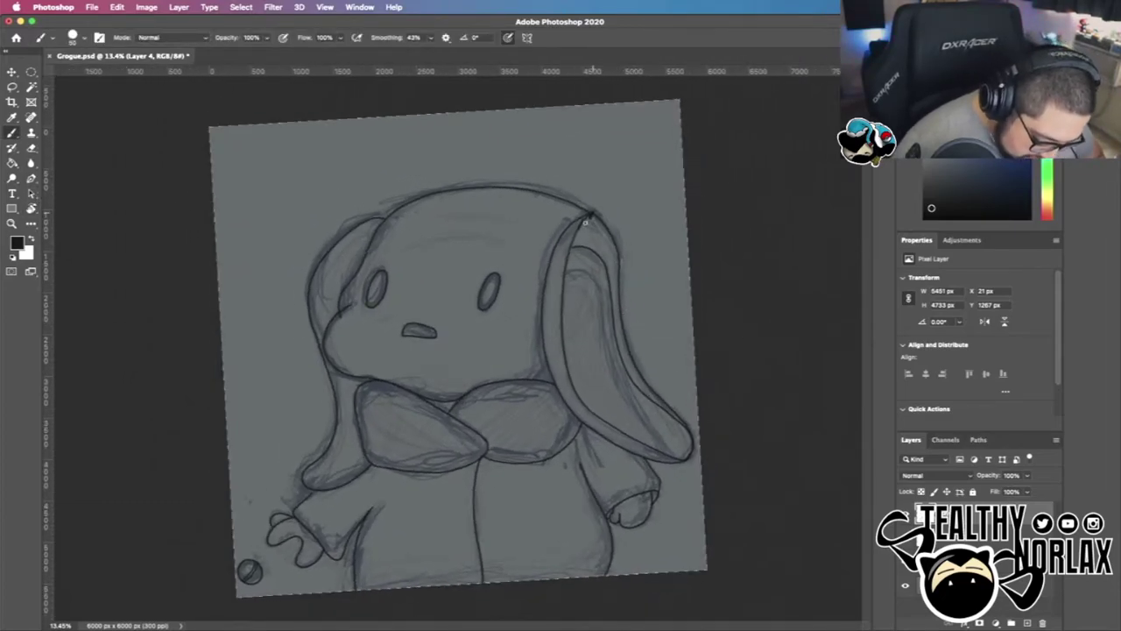
mouse_move(581, 226)
left_mouse_down()
mouse_move(572, 387)
mouse_move(687, 457)
left_mouse_up()
mouse_move(576, 248)
left_mouse_down()
mouse_move(621, 356)
mouse_move(684, 459)
mouse_move(596, 443)
mouse_move(353, 290)
mouse_move(445, 352)
mouse_move(753, 273)
left_mouse_up()
key("super+z")
Thicken the head's outer contour with the 50 px brush, undoing a misplaced stroke
key("r")
key("x")
key("z")
key("r")
left_click_drag(655, 228, 683, 333)
left_click_drag(628, 287, 650, 334)
mouse_move(417, 108)
left_mouse_down()
mouse_move(409, 143)
mouse_move(450, 300)
mouse_move(435, 519)
mouse_move(430, 357)
left_mouse_up()
key("ctrl+z")
key("x")
mouse_move(372, 408)
left_mouse_down()
mouse_move(373, 429)
mouse_move(465, 574)
mouse_move(495, 597)
left_mouse_up()
mouse_move(714, 400)
left_mouse_down()
mouse_move(566, 231)
mouse_move(548, 480)
left_mouse_up()
Thicken the face's lower contour and chin line with the 50 px brush
key("r")
mouse_move(409, 222)
left_mouse_down()
mouse_move(283, 413)
mouse_move(305, 569)
left_mouse_up()
scroll(335, 362, "down", 5)
mouse_move(311, 360)
left_mouse_down()
mouse_move(355, 429)
mouse_move(437, 519)
mouse_move(657, 350)
left_mouse_up()
mouse_move(755, 182)
left_mouse_down()
mouse_move(681, 257)
mouse_move(662, 402)
left_mouse_up()
Thicken the near collar half and the large ear's inner and outer lines, and reset the canvas rotation
scroll(628, 474, "right", 5)
scroll(628, 474, "up", 2)
left_click_drag(628, 474, 604, 473)
left_click_drag(664, 232, 607, 425)
left_click_drag(438, 236, 347, 434)
mouse_move(234, 140)
left_mouse_down()
mouse_move(369, 378)
mouse_move(661, 395)
mouse_move(775, 286)
left_mouse_up()
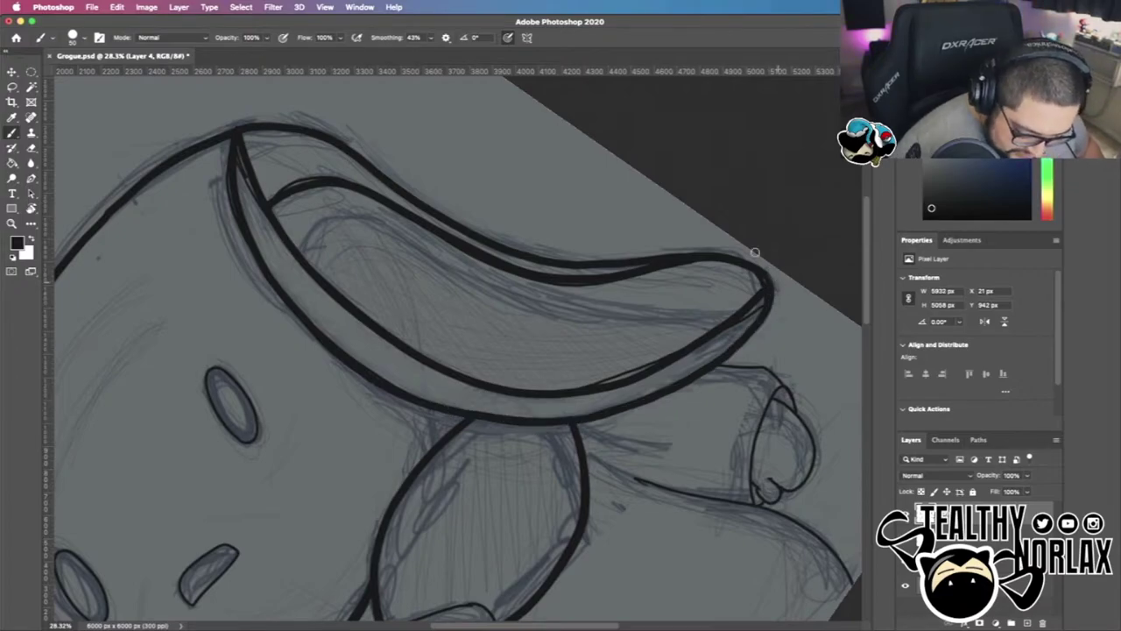
key("super+0")
key("r")
key("Escape")
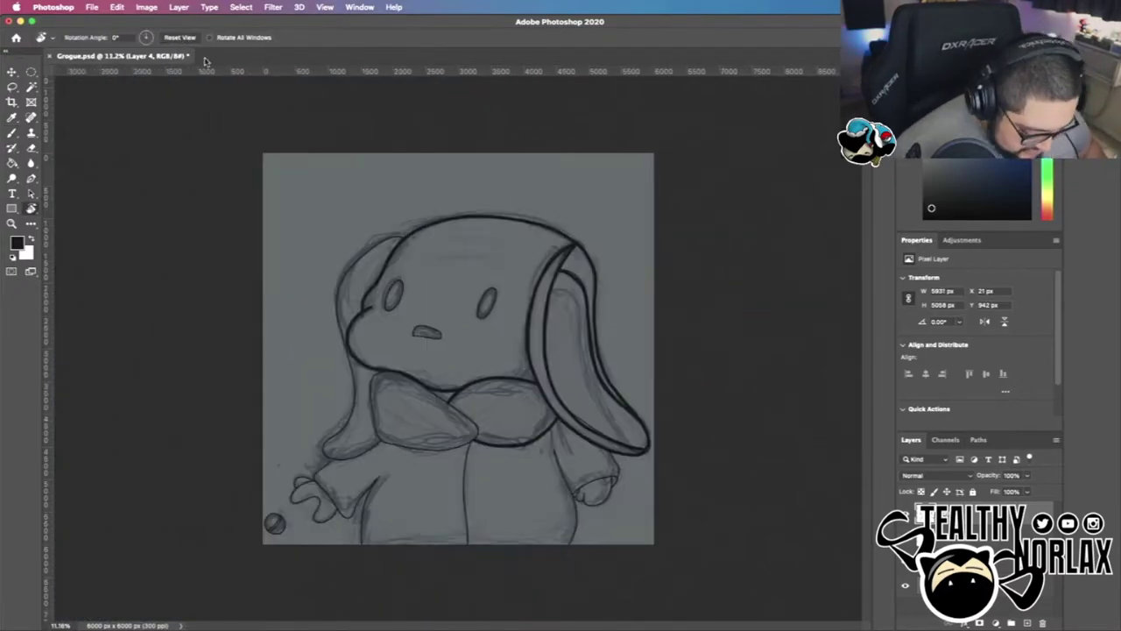
Thicken the far collar half, the robe's centre line and the robe's side line with the 50 px brush
left_click_drag(455, 383, 546, 331)
left_click_drag(516, 375, 670, 300)
key("b")
mouse_move(435, 281)
left_mouse_down()
mouse_move(497, 320)
mouse_move(574, 463)
left_mouse_up()
mouse_move(294, 224)
left_mouse_down()
mouse_move(252, 335)
mouse_move(445, 484)
mouse_move(573, 451)
left_mouse_up()
left_click_drag(616, 420, 577, 159)
mouse_move(556, 200)
left_mouse_down()
mouse_move(528, 400)
mouse_move(534, 538)
left_mouse_up()
left_click_drag(479, 467, 764, 458)
mouse_move(529, 300)
left_mouse_down()
mouse_move(476, 496)
mouse_move(474, 545)
left_mouse_up()
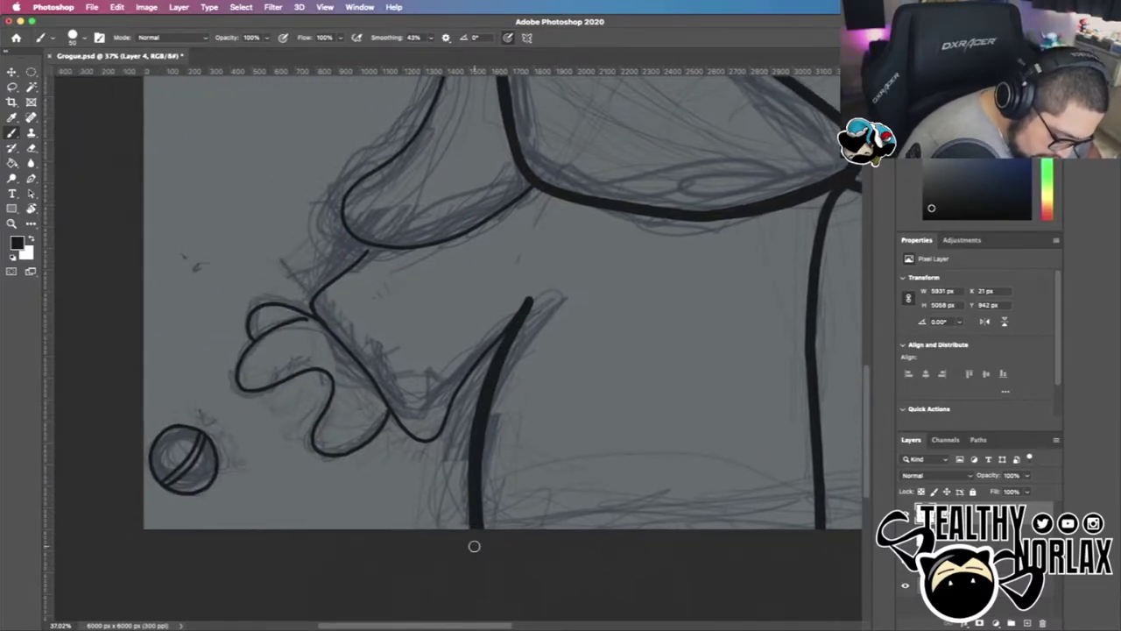
Thicken the outlines of the sleeve and of the open hand beside the ball
mouse_move(375, 248)
left_mouse_down()
mouse_move(355, 354)
mouse_move(399, 435)
mouse_move(530, 300)
left_mouse_up()
left_click_drag(254, 339, 313, 316)
mouse_move(308, 319)
left_mouse_down()
mouse_move(260, 335)
mouse_move(333, 457)
mouse_move(386, 404)
left_mouse_up()
mouse_move(470, 440)
left_mouse_down()
mouse_move(453, 533)
mouse_move(491, 605)
left_mouse_up()
mouse_move(629, 289)
left_mouse_down()
mouse_move(620, 440)
mouse_move(525, 604)
left_mouse_up()
Fill both eyes and the mouth with solid black, rotating the canvas as needed
mouse_move(678, 370)
left_mouse_down()
mouse_move(643, 461)
mouse_move(647, 421)
mouse_move(656, 429)
left_mouse_up()
key("r")
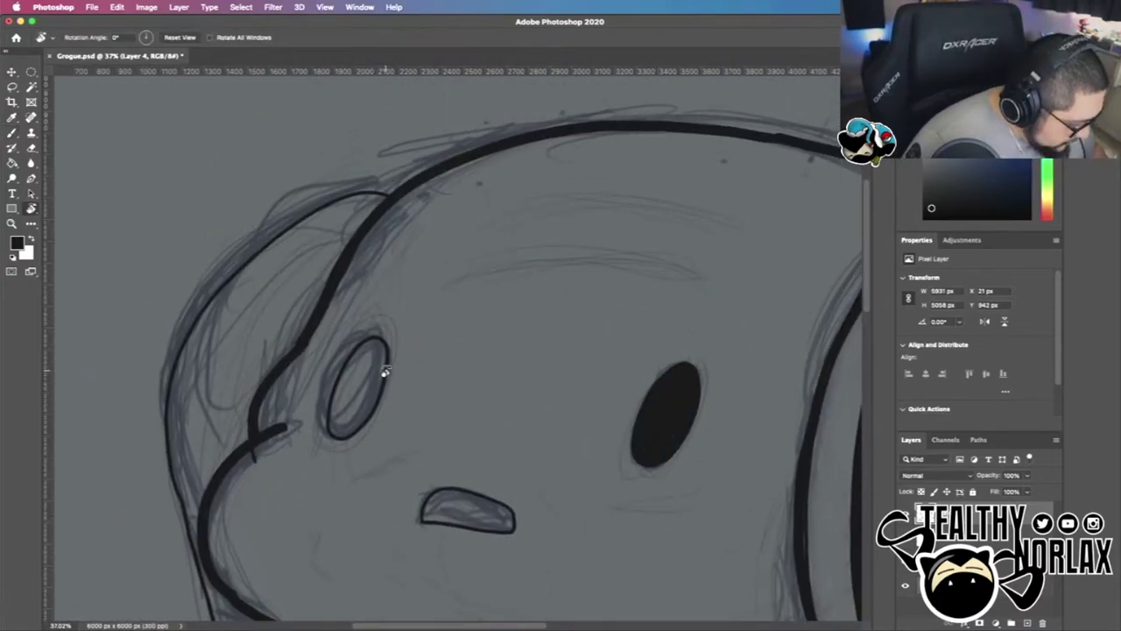
mouse_move(388, 373)
left_mouse_down()
mouse_move(422, 414)
mouse_move(388, 436)
mouse_move(424, 482)
mouse_move(400, 446)
mouse_move(395, 405)
mouse_move(406, 418)
left_mouse_up()
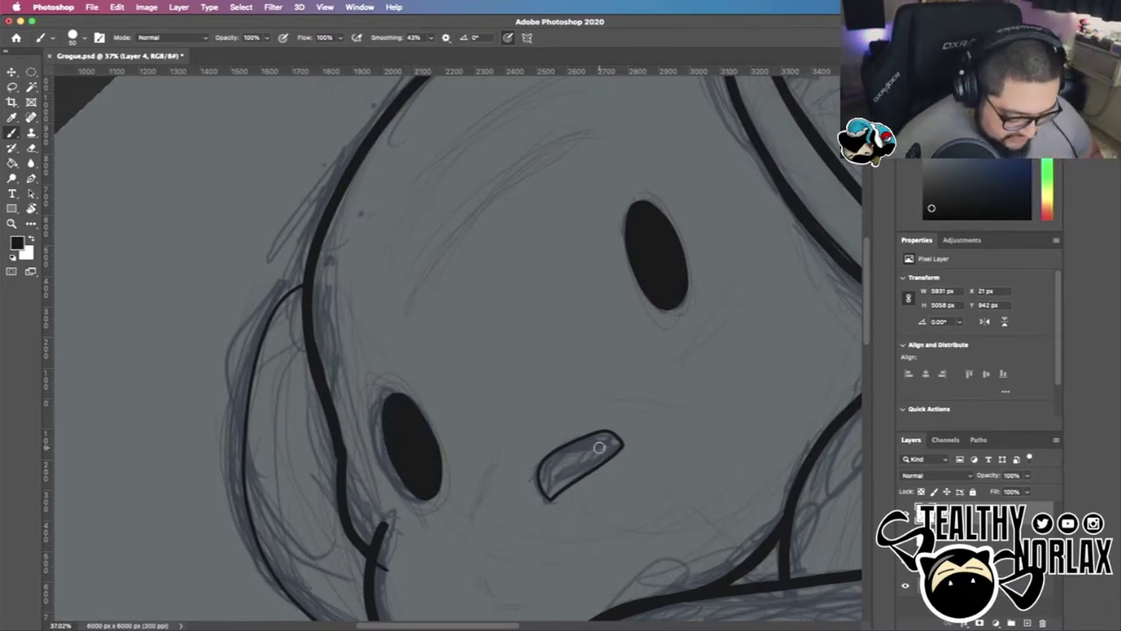
mouse_move(553, 456)
left_mouse_down()
mouse_move(546, 488)
mouse_move(605, 437)
mouse_move(553, 484)
left_mouse_up()
key("r")
left_click_drag(704, 383, 705, 313)
left_click_drag(578, 411, 706, 217)
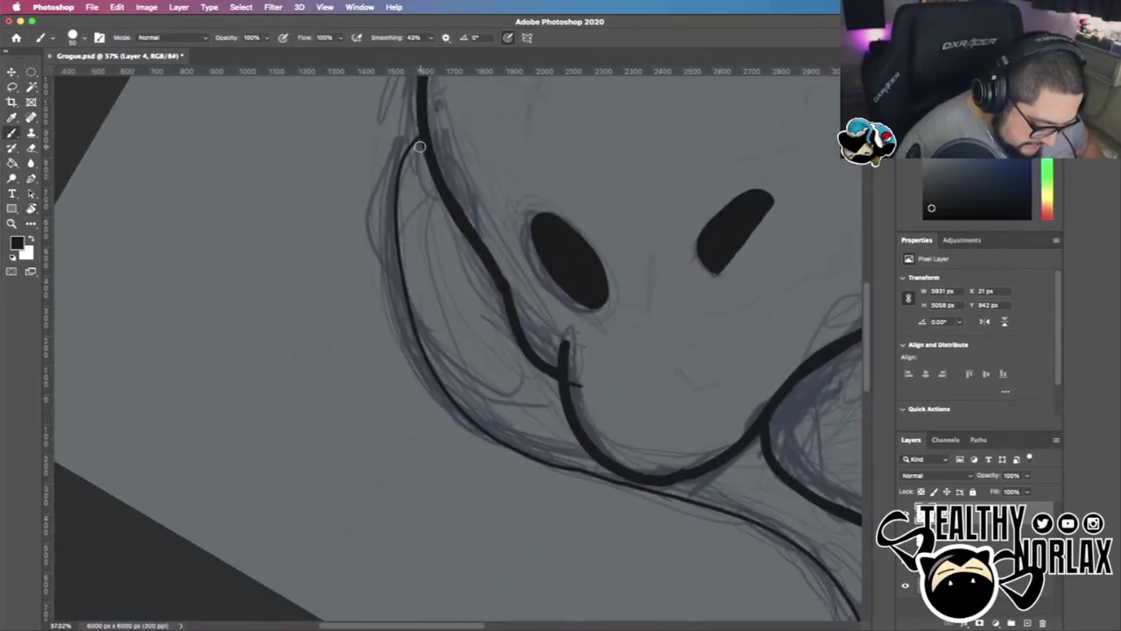
Thicken the far ear's outer contour from the head down to its drooping tip
mouse_move(419, 144)
left_mouse_down()
mouse_move(415, 343)
mouse_move(760, 522)
left_mouse_up()
mouse_move(799, 498)
left_mouse_down()
mouse_move(397, 288)
mouse_move(470, 480)
mouse_move(560, 310)
left_mouse_up()
left_click_drag(648, 254, 330, 519)
Reset the canvas rotation and thicken the remaining thin outlines, including the arm and hand below the large ear
key("r")
left_click(186, 41)
mouse_move(736, 505)
left_mouse_down()
mouse_move(581, 373)
mouse_move(577, 385)
left_mouse_up()
key("b")
mouse_move(569, 202)
left_mouse_down()
mouse_move(642, 398)
mouse_move(616, 515)
left_mouse_up()
mouse_move(652, 328)
left_mouse_down()
mouse_move(672, 340)
mouse_move(753, 338)
mouse_move(758, 292)
left_mouse_up()
mouse_move(636, 336)
left_mouse_down()
mouse_move(690, 299)
mouse_move(776, 290)
mouse_move(753, 209)
left_mouse_up()
left_click_drag(438, 114, 693, 465)
Hide the sketch layer and draw thin 20 px wrinkle lines around both eyes and across the brow
key("r")
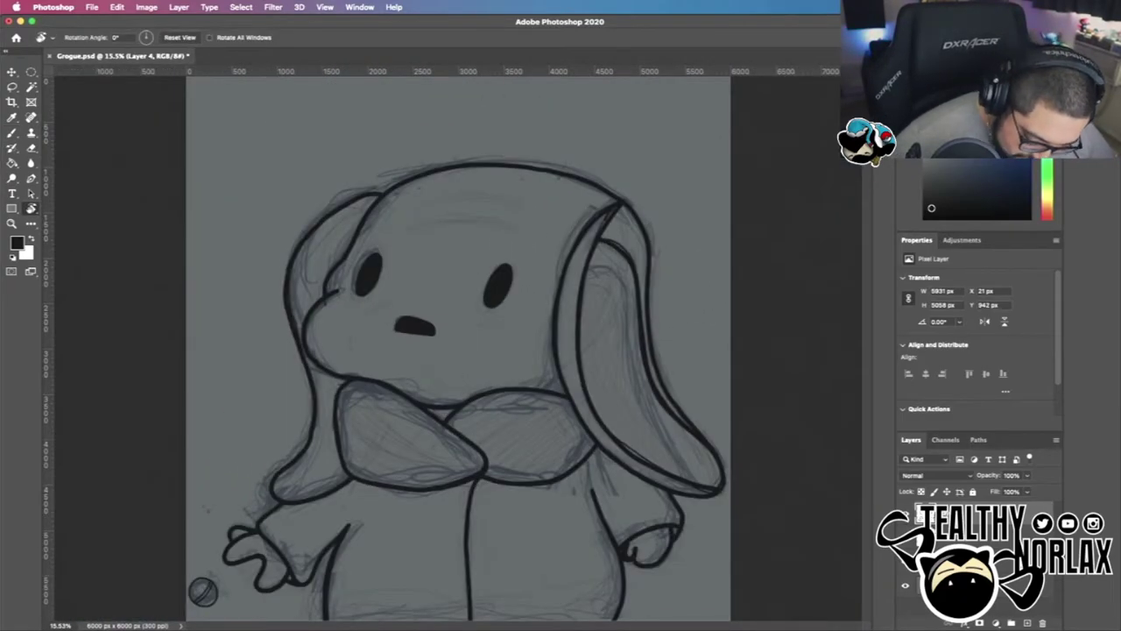
left_click(905, 585)
mouse_move(610, 349)
left_mouse_down()
mouse_move(608, 328)
mouse_move(424, 201)
left_mouse_up()
key("b")
left_click_drag(371, 436, 357, 307)
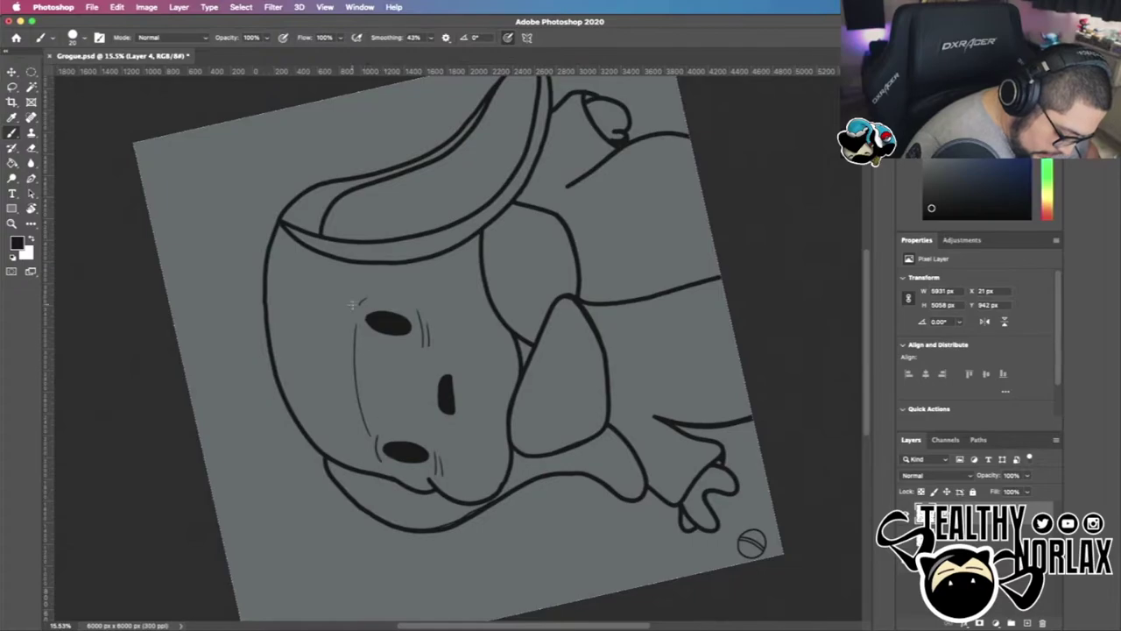
Draw thin curved crease lines on both sides of the mouth with the 20 px brush
key("r")
mouse_move(585, 316)
left_mouse_down()
mouse_move(570, 490)
mouse_move(508, 533)
left_mouse_up()
key("b")
left_click_drag(357, 375, 406, 313)
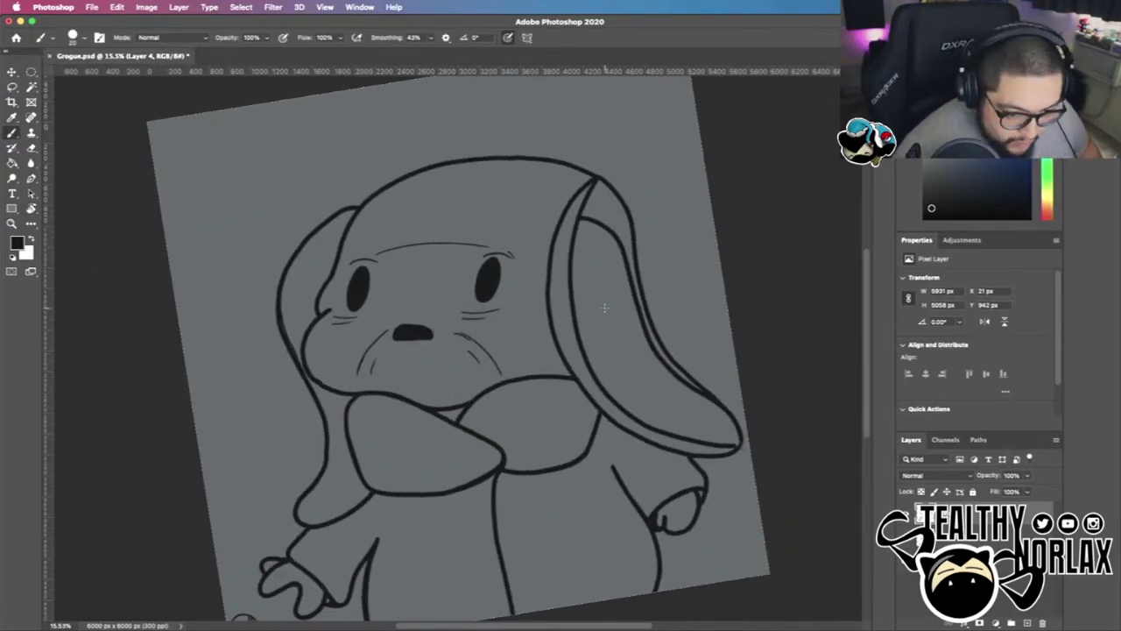
Add more thin wrinkle lines across the forehead with the 20 px brush
left_click_drag(613, 284, 334, 431)
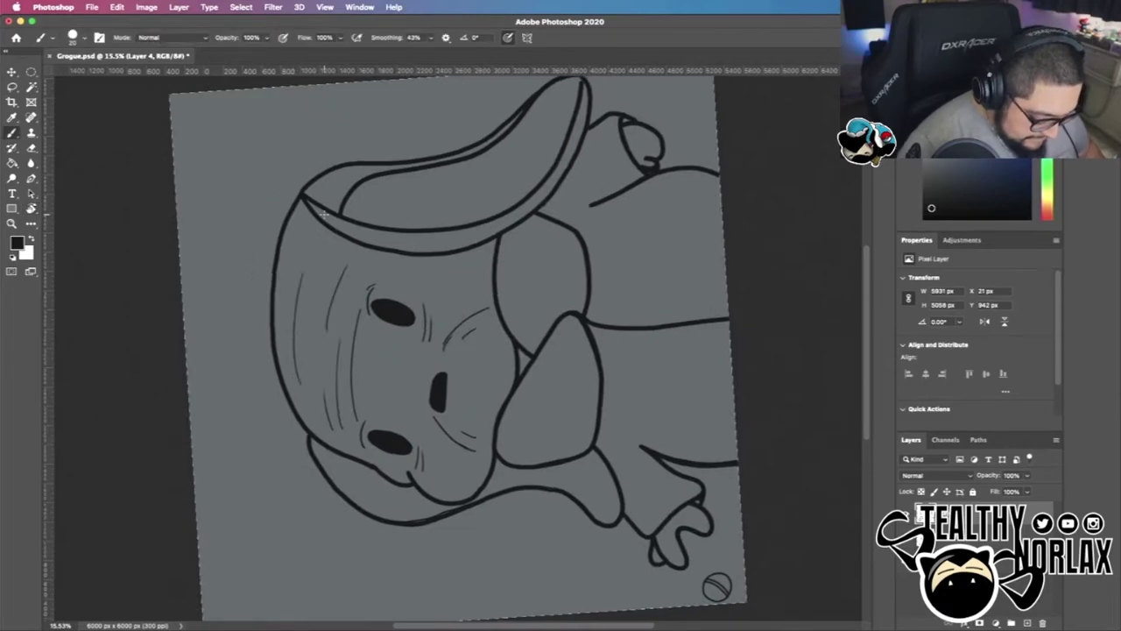
key("r")
mouse_move(596, 192)
left_mouse_down()
mouse_move(622, 476)
mouse_move(602, 502)
left_mouse_up()
Draw thin fold lines on the sleeves, robe and collar, and short motion lines around the ball
mouse_move(605, 505)
left_mouse_down()
mouse_move(636, 411)
mouse_move(644, 421)
left_mouse_up()
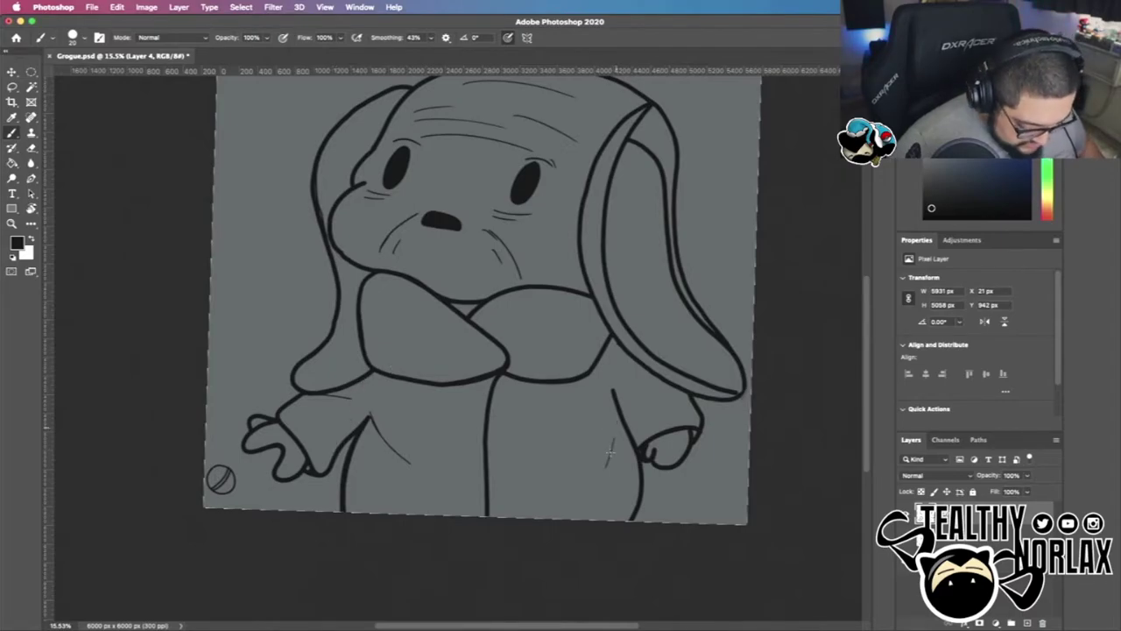
key("h")
left_click_drag(608, 399, 582, 523)
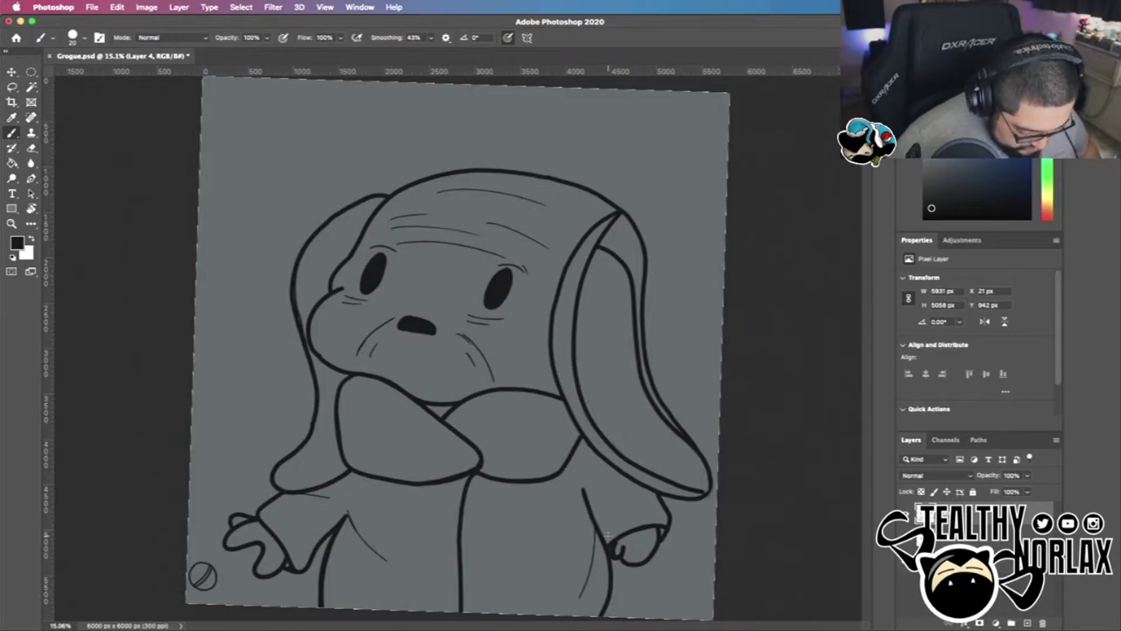
key("f")
left_click_drag(471, 551, 329, 523)
key("r")
left_click_drag(630, 438, 633, 248)
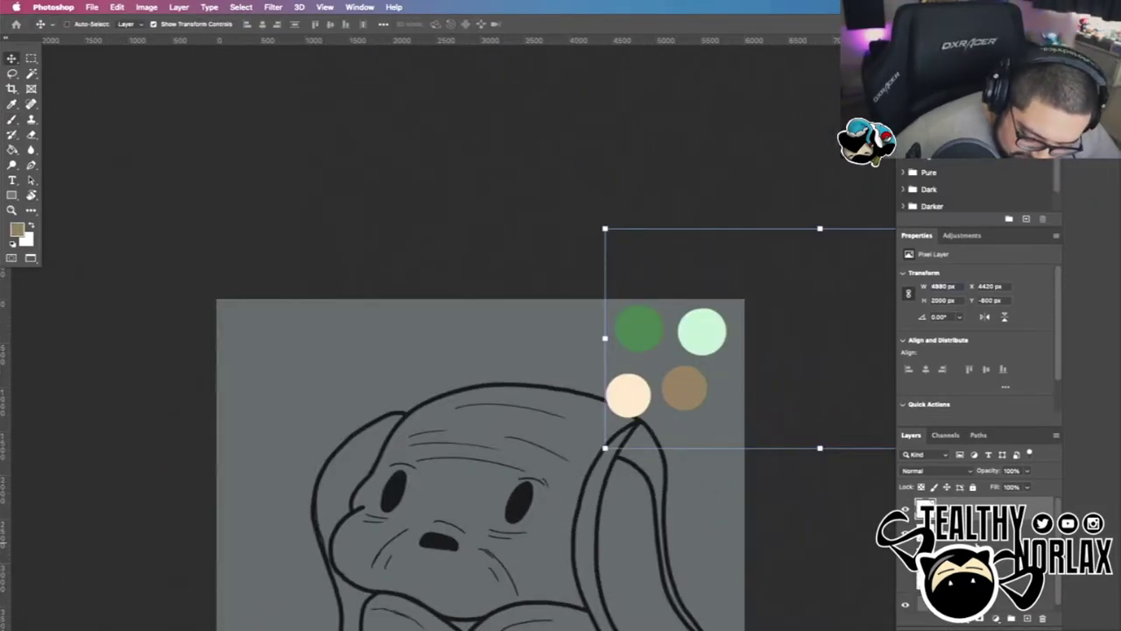
Hide the colour swatch layer and select the layer for the flat colours
left_click(905, 509)
left_click(990, 554)
key("super+0")
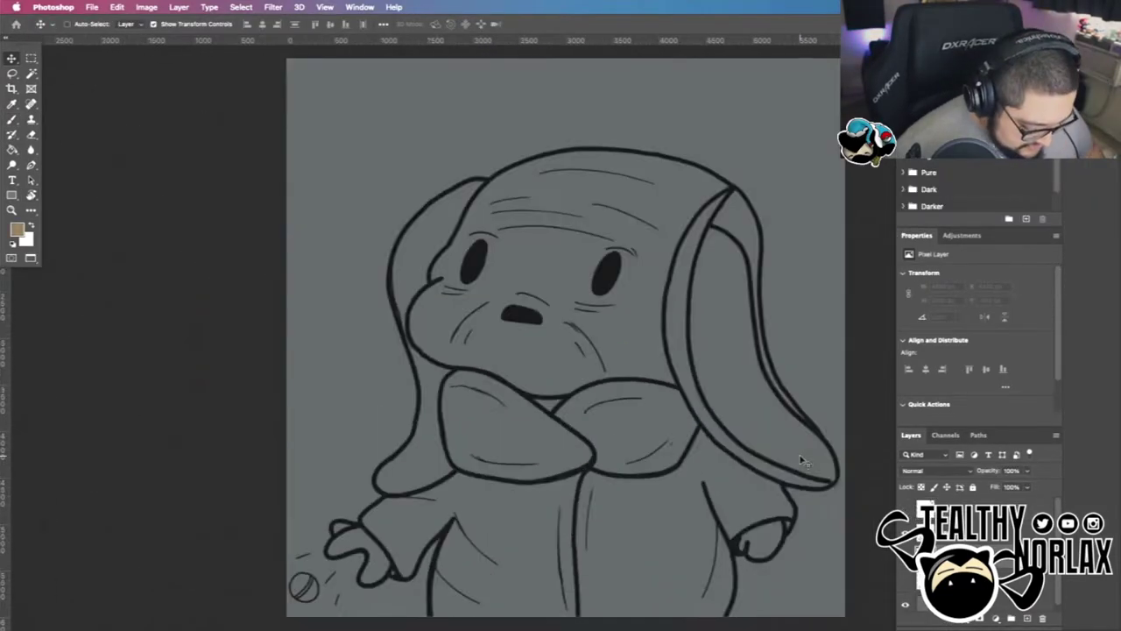
Paint the robe, sleeves and both collar halves flat brown with a 700 px brush
left_click_drag(718, 478, 614, 487)
key("b")
mouse_move(525, 625)
left_mouse_down()
mouse_move(487, 542)
mouse_move(601, 601)
mouse_move(622, 504)
mouse_move(523, 558)
mouse_move(395, 471)
mouse_move(367, 424)
mouse_move(382, 415)
left_mouse_up()
mouse_move(397, 520)
left_mouse_down()
mouse_move(395, 558)
mouse_move(364, 526)
mouse_move(396, 611)
mouse_move(356, 494)
left_mouse_up()
mouse_move(287, 518)
left_mouse_down()
mouse_move(330, 520)
mouse_move(279, 543)
mouse_move(359, 512)
left_mouse_up()
left_click_drag(620, 525, 679, 530)
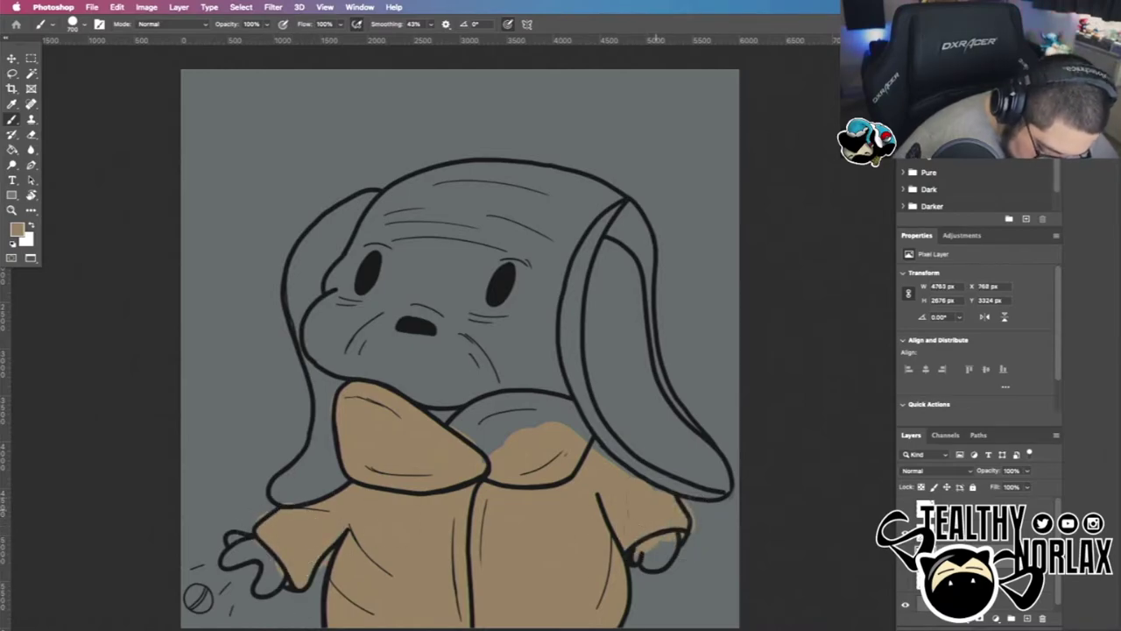
mouse_move(557, 415)
left_mouse_down()
mouse_move(486, 467)
mouse_move(505, 400)
left_mouse_up()
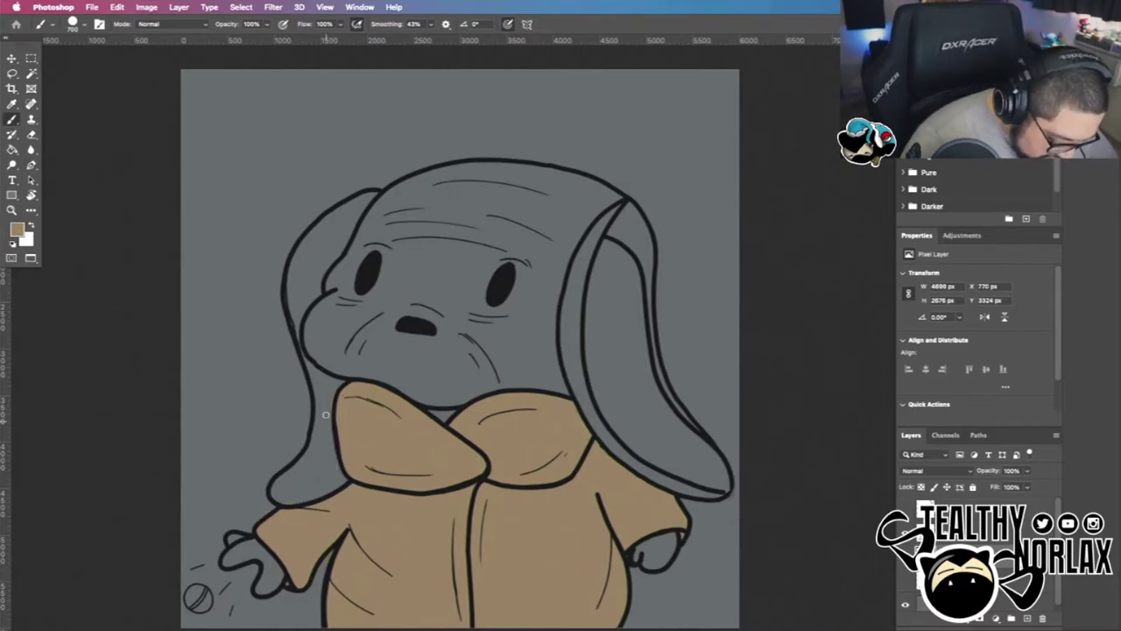
Paint the head, the far ear and the rim of the large ear flat green, resizing the brush up to 1000 px
left_click(928, 56)
key("[")
key("[")
key("[")
key("[")
mouse_move(570, 305)
left_mouse_down()
mouse_move(582, 390)
mouse_move(611, 445)
mouse_move(710, 497)
mouse_move(608, 235)
mouse_move(653, 251)
mouse_move(592, 219)
mouse_move(561, 339)
mouse_move(574, 387)
left_mouse_up()
mouse_move(612, 205)
left_mouse_down()
mouse_move(462, 177)
mouse_move(578, 195)
mouse_move(503, 185)
mouse_move(408, 212)
mouse_move(329, 288)
mouse_move(353, 222)
mouse_move(301, 296)
mouse_move(295, 329)
mouse_move(342, 228)
mouse_move(307, 344)
mouse_move(305, 494)
mouse_move(329, 480)
mouse_move(331, 460)
mouse_move(335, 486)
mouse_move(323, 418)
mouse_move(332, 375)
mouse_move(352, 364)
mouse_move(447, 407)
mouse_move(495, 377)
mouse_move(523, 377)
mouse_move(554, 235)
mouse_move(580, 207)
mouse_move(525, 275)
mouse_move(464, 254)
mouse_move(440, 227)
mouse_move(343, 301)
mouse_move(333, 346)
mouse_move(494, 346)
mouse_move(498, 205)
mouse_move(553, 209)
left_mouse_up()
key("bracketright")
key("bracketright")
key("bracketright")
key("bracketright")
key("bracketright")
key("bracketright")
key("bracketright")
key("e")
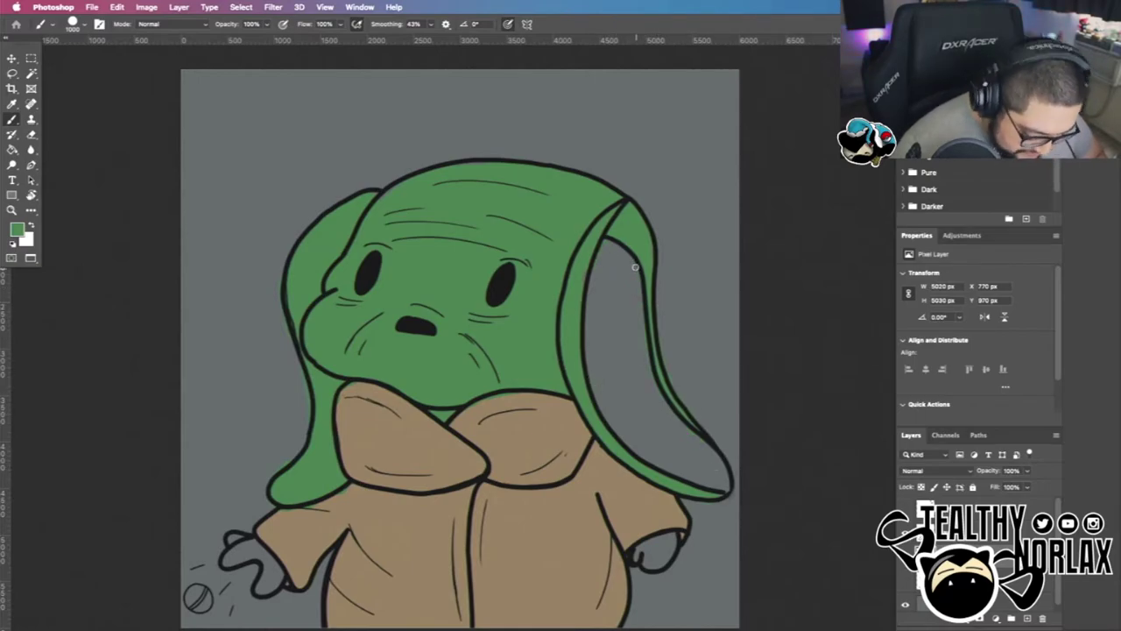
Reduce the brush to 250 px, sample the robe's brown and touch up the colour around the sleeve below the far ear
key("bracketleft")
key("bracketleft")
key("bracketleft")
key("bracketleft")
key("bracketleft")
key("bracketleft")
key("bracketleft")
key("bracketleft")
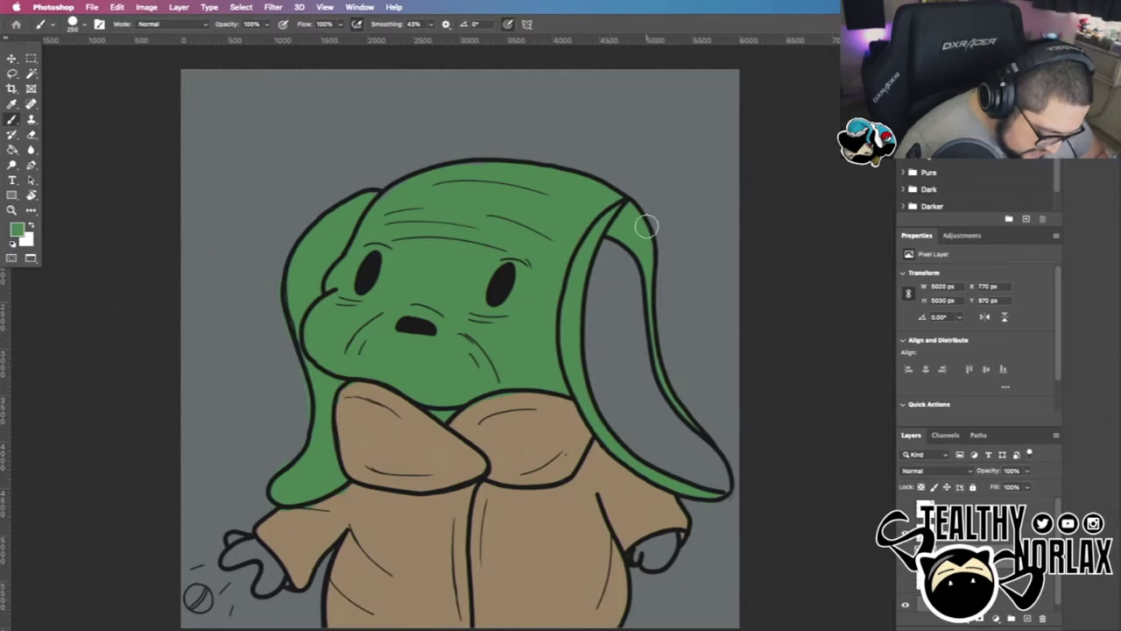
left_click(373, 431, "alt")
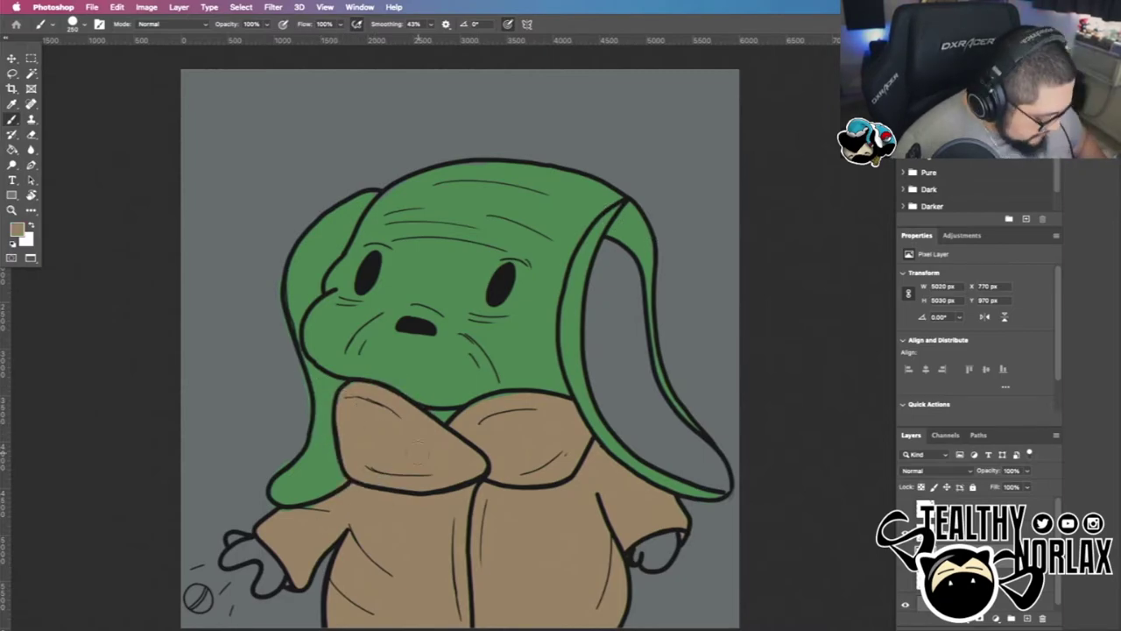
scroll(413, 466, "up", 5)
mouse_move(399, 492)
left_mouse_down()
mouse_move(686, 275)
mouse_move(721, 286)
left_mouse_up()
mouse_move(397, 403)
left_mouse_down()
mouse_move(362, 417)
mouse_move(342, 439)
left_mouse_up()
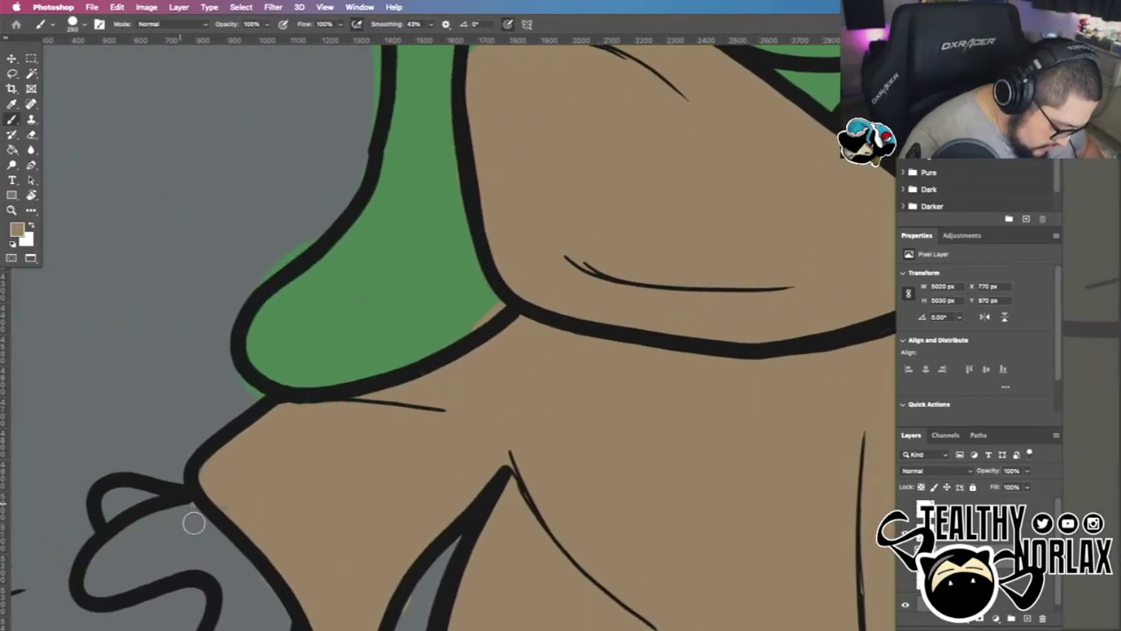
Clean up the stray green along the far ear's outer contour
scroll(216, 421, "up", 3)
scroll(217, 422, "left", 2)
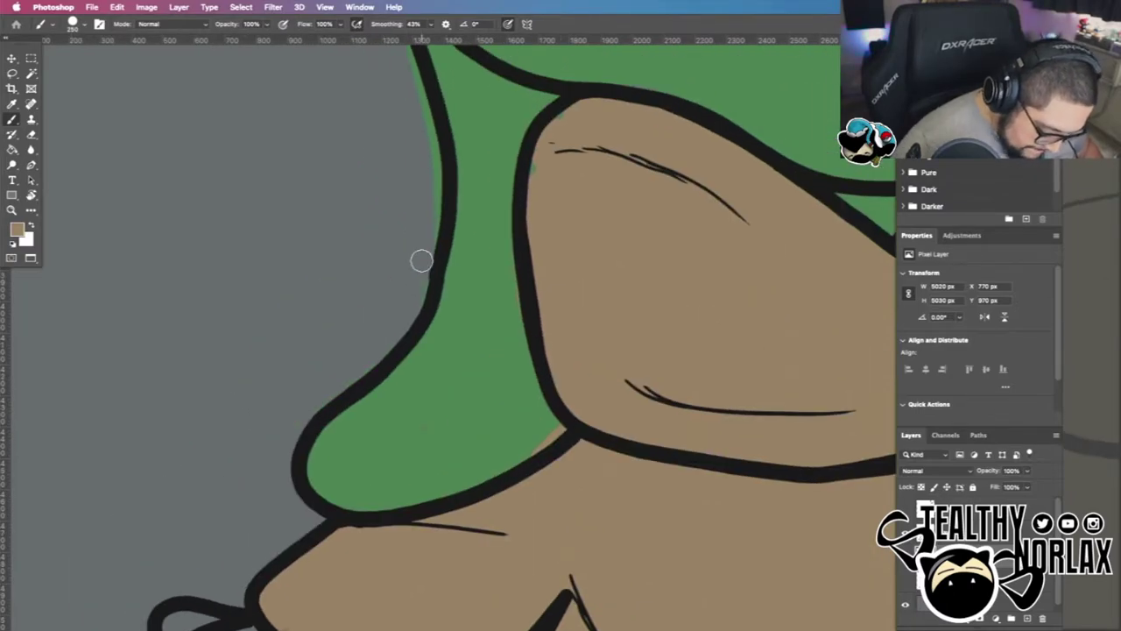
scroll(503, 431, "up", 7)
scroll(503, 431, "right", 2)
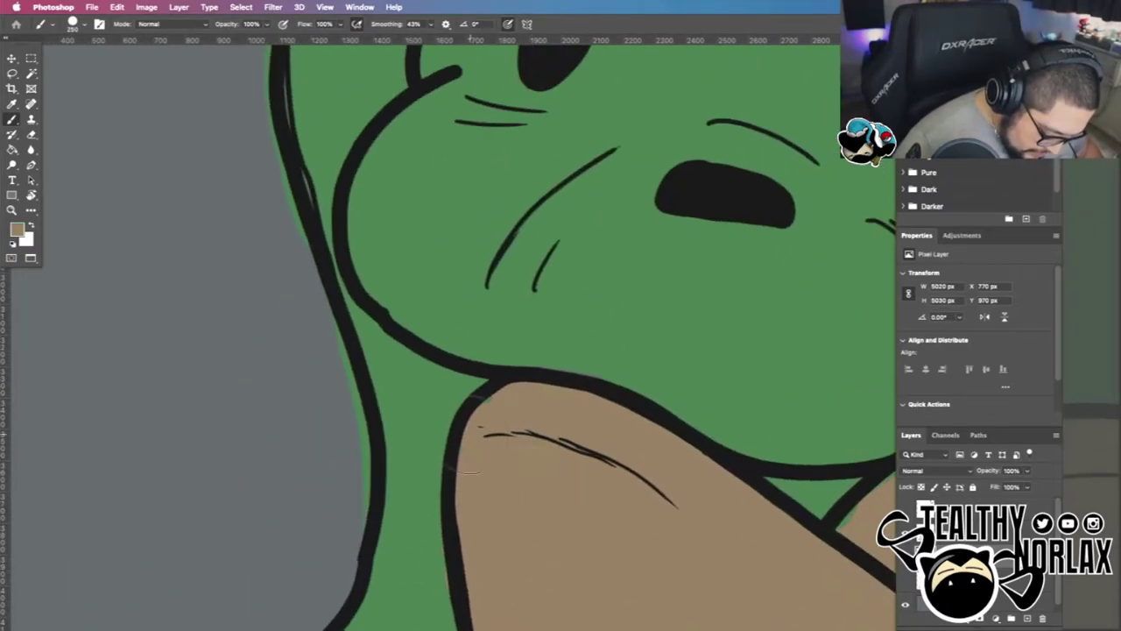
scroll(491, 446, "left", 2)
scroll(400, 400, "up", 4)
scroll(400, 400, "left", 2)
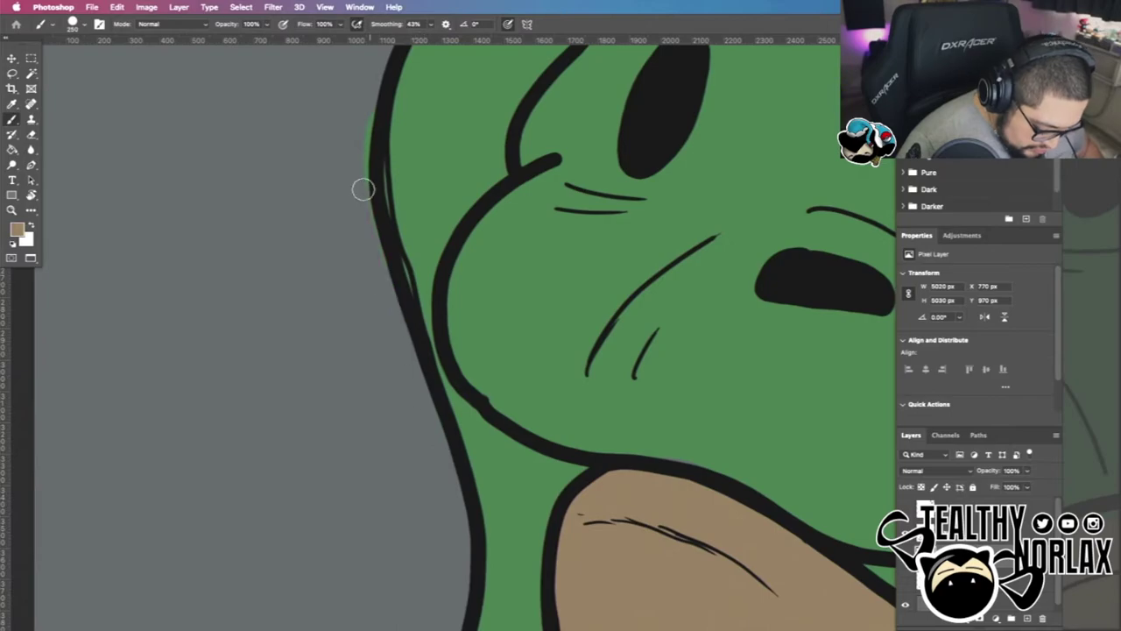
left_click(377, 179, "super")
mouse_move(397, 143)
left_mouse_down()
mouse_move(418, 289)
mouse_move(424, 60)
left_mouse_up()
left_click_drag(696, 345, 623, 361)
Reduce the brush to 50 px and touch up the colour edges along the far ear and face outlines
left_click(310, 105, "alt")
key("bracketleft")
key("bracketleft")
key("bracketleft")
key("bracketleft")
key("bracketleft")
key("bracketleft")
key("bracketleft")
key("bracketleft")
key("bracketleft")
mouse_move(322, 92)
left_mouse_down()
mouse_move(319, 235)
mouse_move(354, 359)
left_mouse_up()
mouse_move(383, 264)
left_mouse_down()
mouse_move(377, 359)
mouse_move(418, 422)
mouse_move(493, 468)
left_mouse_up()
left_click_drag(666, 470, 362, 412)
left_click(354, 375, "super")
left_click(353, 375, "alt")
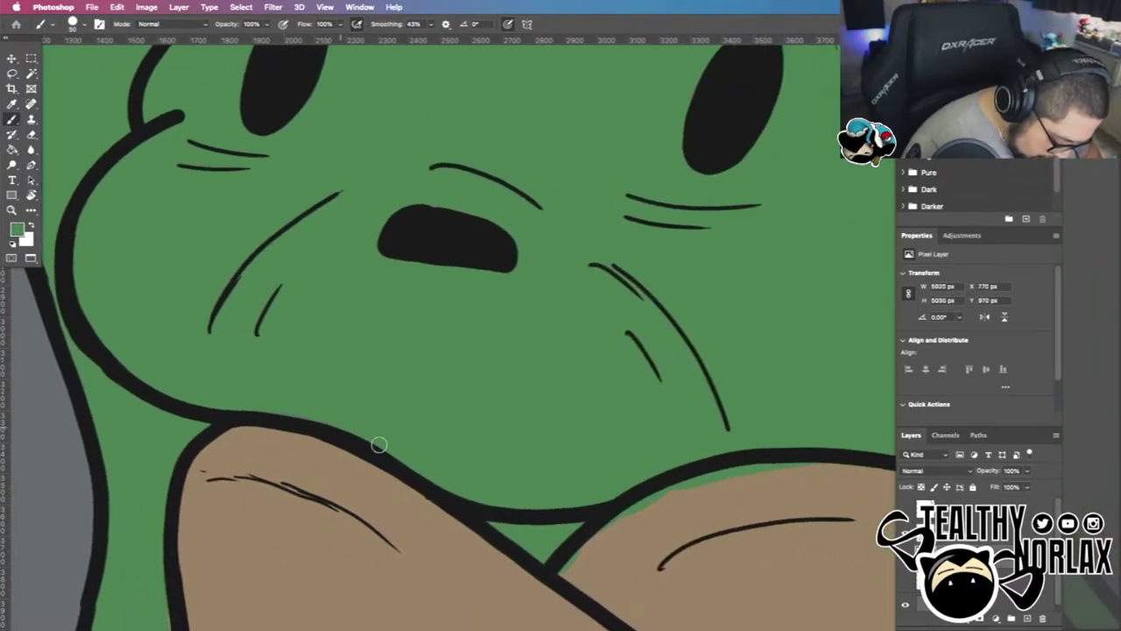
Paint brown over the green spill along the upper edge of the near collar half
scroll(377, 447, "right", 3)
scroll(377, 446, "down", 1)
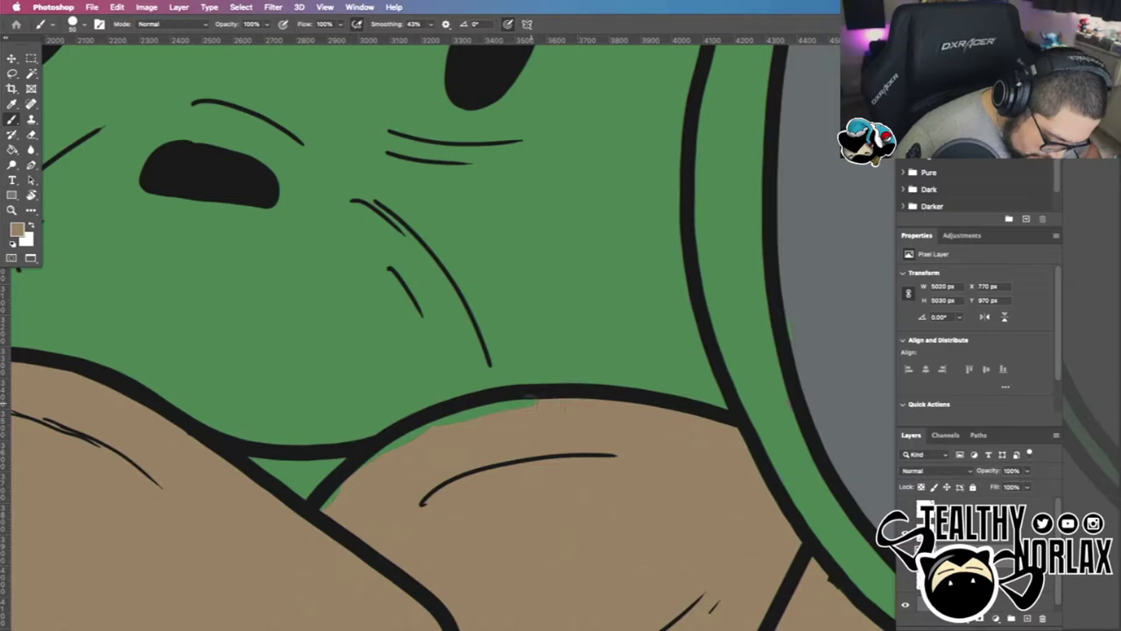
mouse_move(541, 406)
left_mouse_down()
mouse_move(395, 439)
mouse_move(330, 512)
left_mouse_up()
mouse_move(732, 543)
left_mouse_down()
mouse_move(593, 408)
mouse_move(561, 351)
left_mouse_up()
key("super+0")
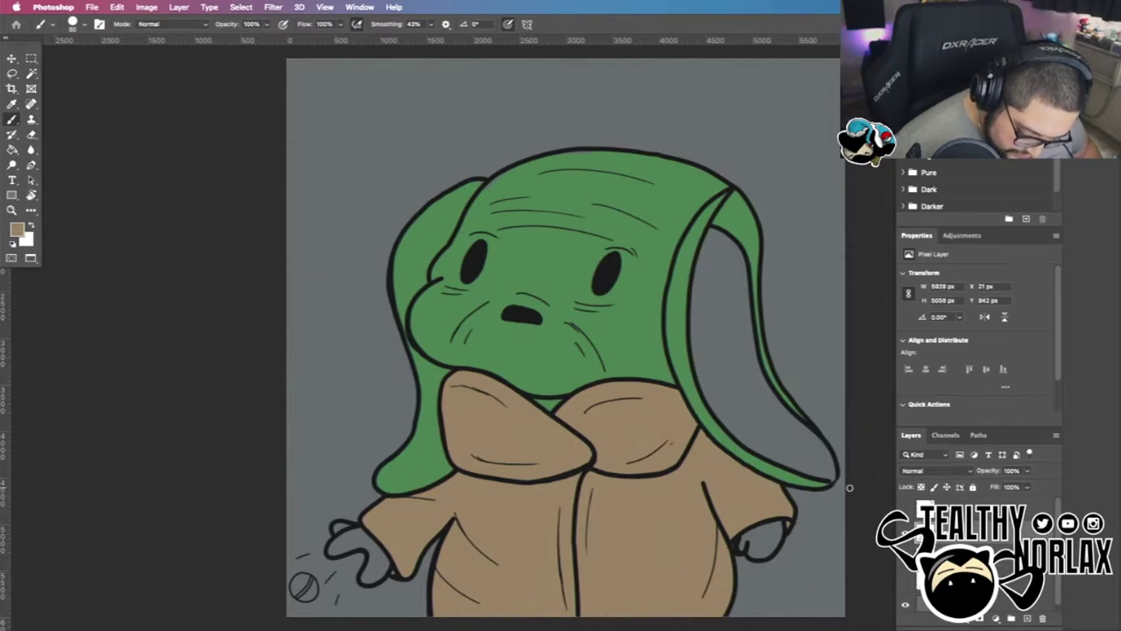
Sample the green from the far ear and paint the open hand beside the ball with it
scroll(849, 487, "down", 2)
left_click_drag(356, 434, 491, 192)
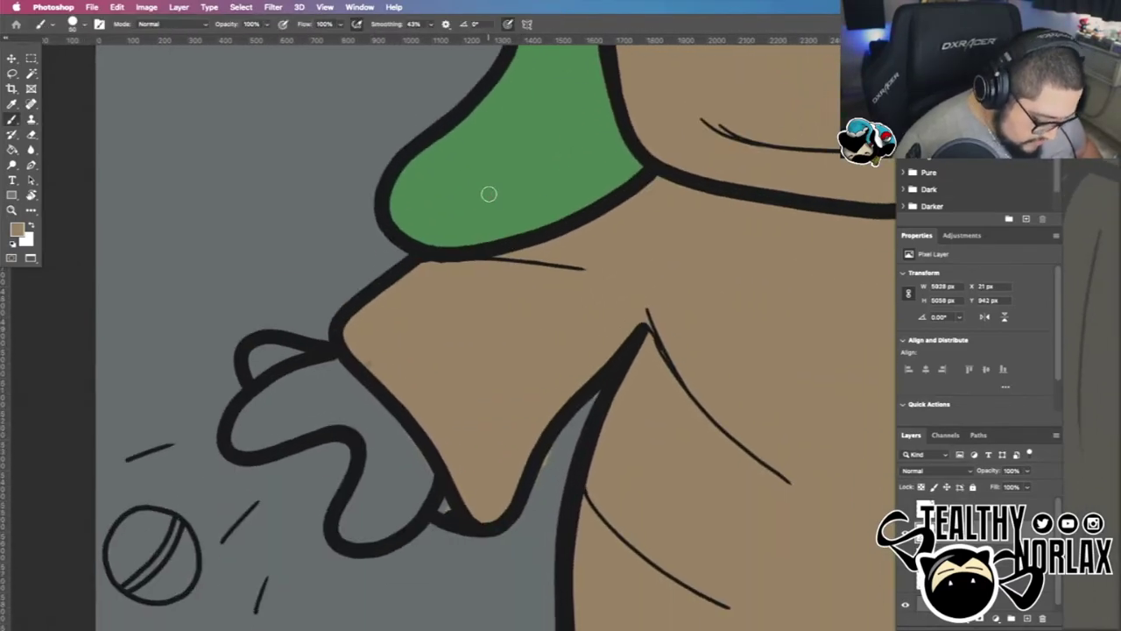
left_click(517, 183, "alt")
mouse_move(381, 425)
left_mouse_down()
mouse_move(361, 480)
mouse_move(376, 533)
mouse_move(408, 438)
mouse_move(313, 356)
mouse_move(252, 364)
mouse_move(291, 354)
mouse_move(315, 379)
mouse_move(241, 407)
mouse_move(328, 426)
mouse_move(343, 513)
left_mouse_up()
left_click_drag(383, 456, 376, 446)
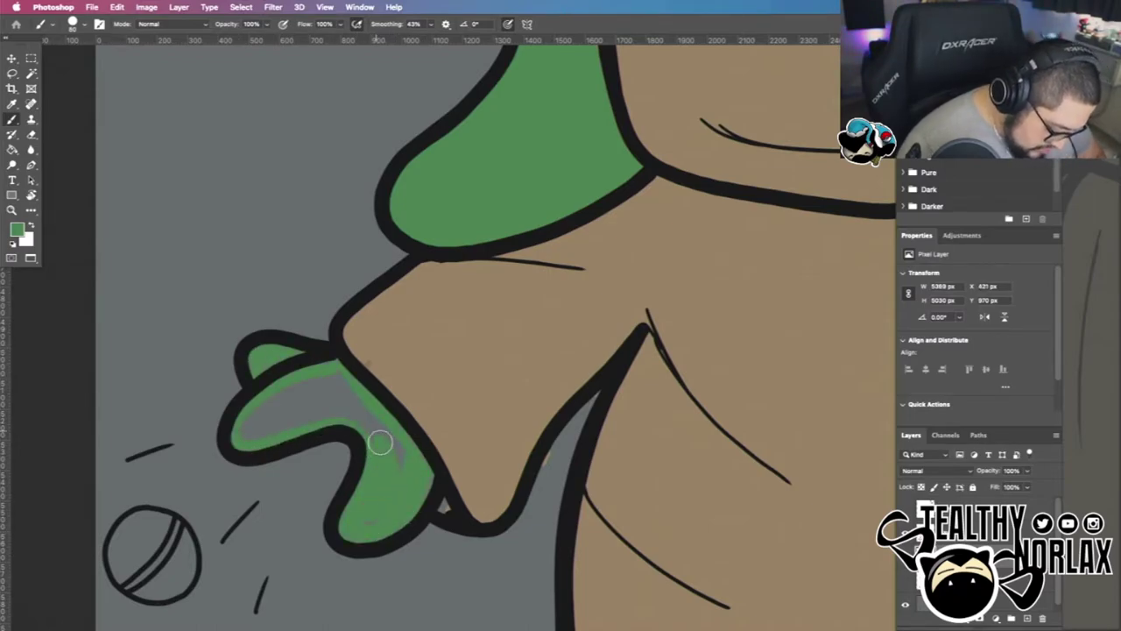
mouse_move(396, 484)
left_mouse_down()
mouse_move(336, 374)
mouse_move(302, 376)
mouse_move(274, 425)
mouse_move(310, 417)
left_mouse_up()
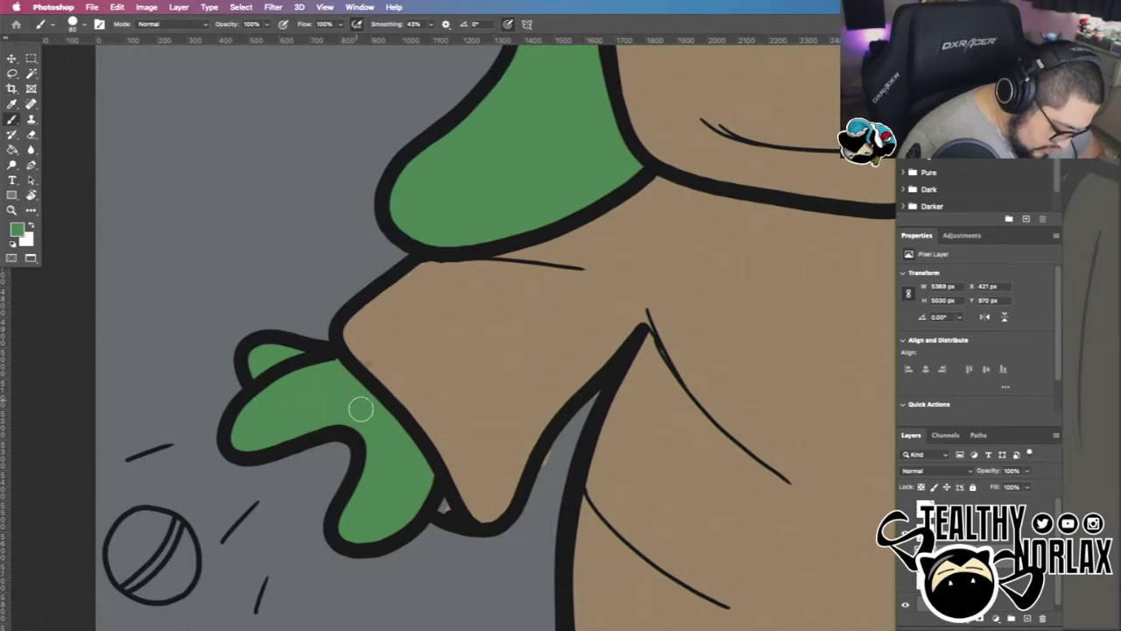
Clean the stray mark beside the cuff line on the line art layer and reselect the colour layer
scroll(363, 459, "right", 2)
left_click(974, 531)
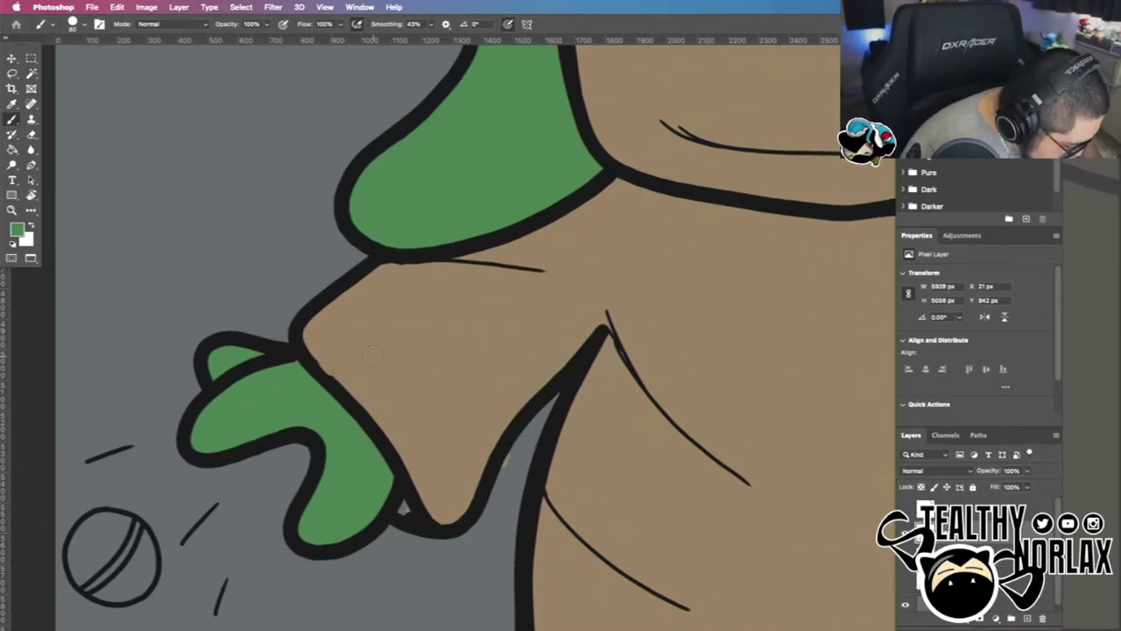
left_click_drag(667, 509, 630, 486)
left_click(974, 556)
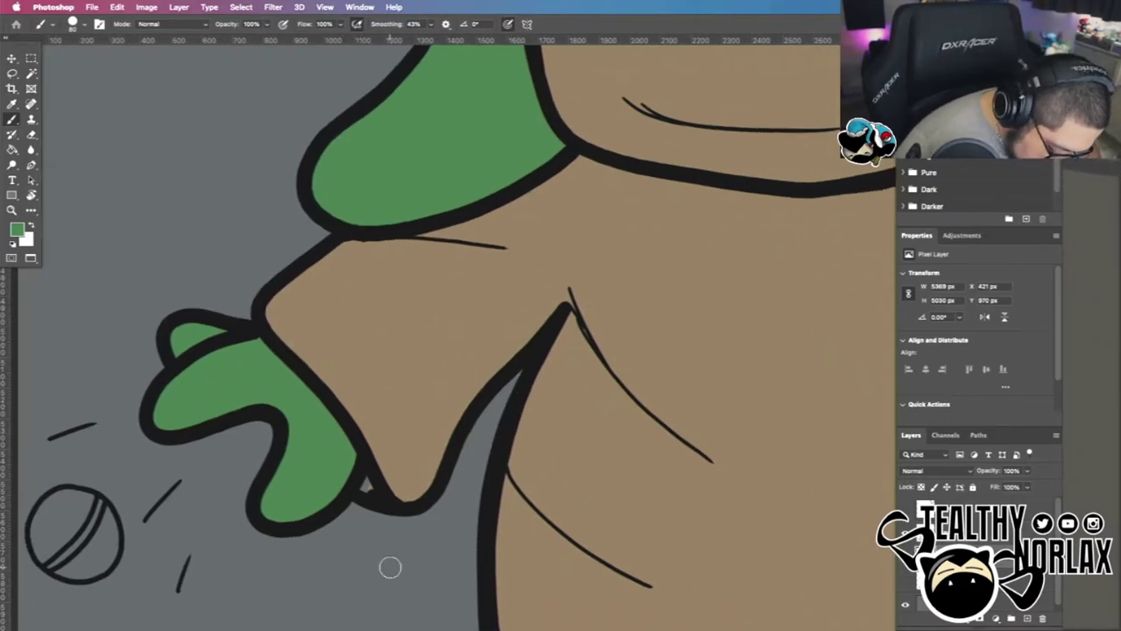
Sample the brown and fill the small gap between the hand and the cuff
left_click(365, 483, "alt")
scroll(632, 507, "right", 10)
scroll(632, 508, "down", 4)
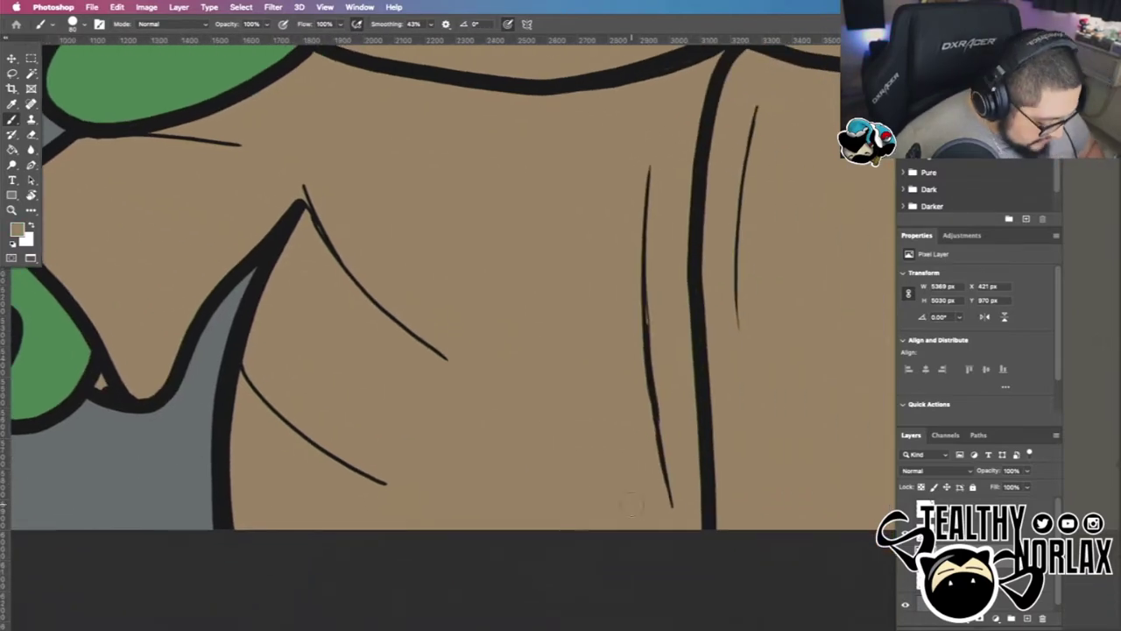
Sample the green and fill the uncoloured slivers along the inside of the head's outline
key("super+0")
mouse_move(504, 208)
left_mouse_down()
mouse_move(637, 248)
mouse_move(587, 379)
left_mouse_up()
left_click(455, 420, "alt")
left_click_drag(345, 473, 525, 329)
mouse_move(575, 357)
left_mouse_down()
mouse_move(617, 357)
mouse_move(468, 510)
left_mouse_up()
mouse_move(777, 355)
left_mouse_down()
mouse_move(482, 456)
mouse_move(846, 383)
left_mouse_up()
left_click_drag(841, 412, 365, 416)
left_click_drag(445, 403, 577, 384)
Fill the last sliver under the head's top outline with green and smooth the line's bump on the line art layer
left_click_drag(813, 479, 335, 371)
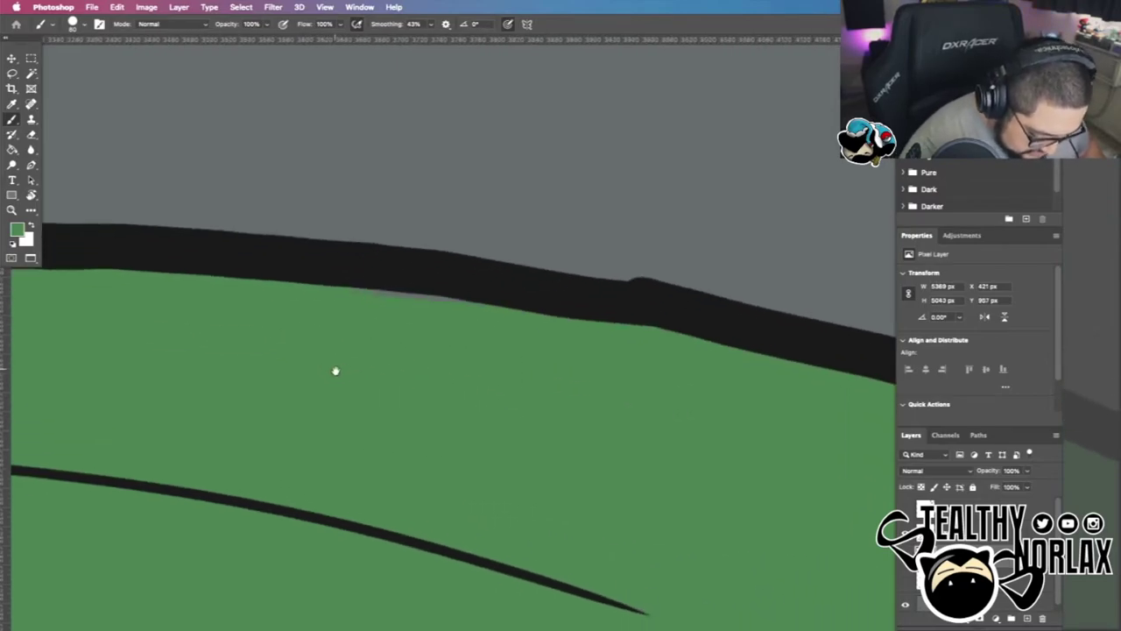
scroll(438, 412, "right", 5)
scroll(438, 411, "up", 1)
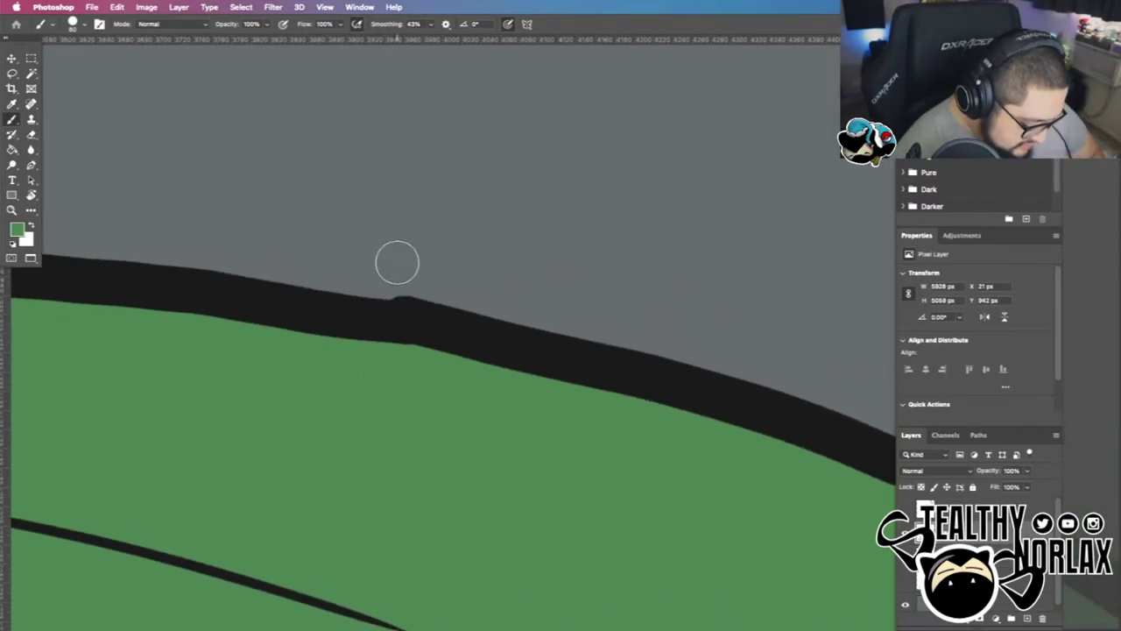
key("super+0")
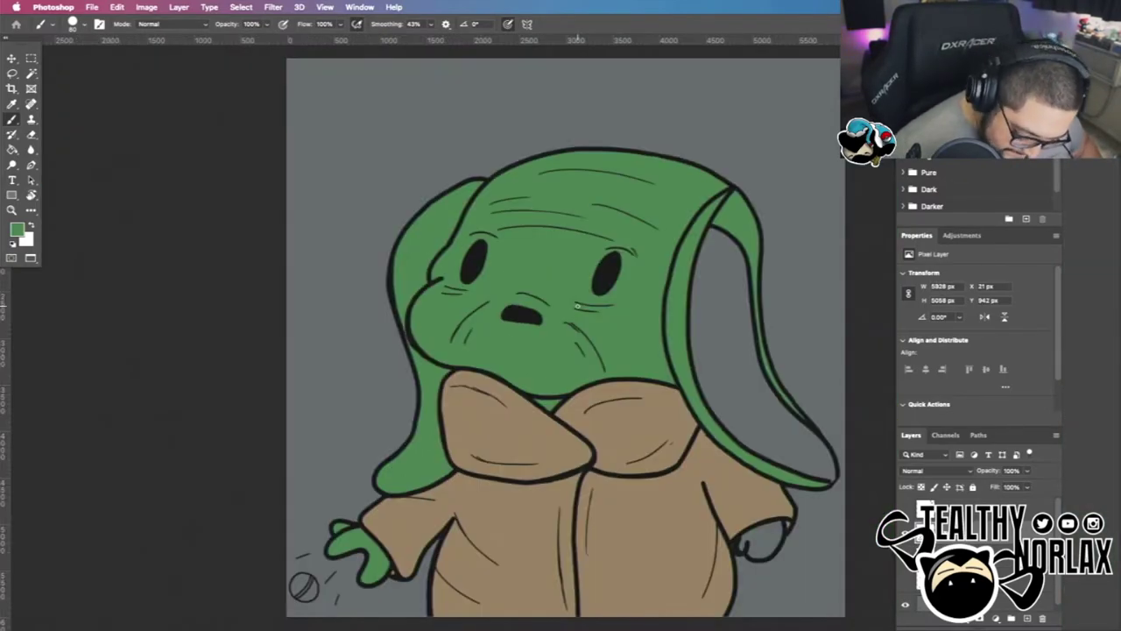
Sample the robe's brown and cover the green spill along the sleeve just below the long ear's lower outline
scroll(783, 375, "up", 6)
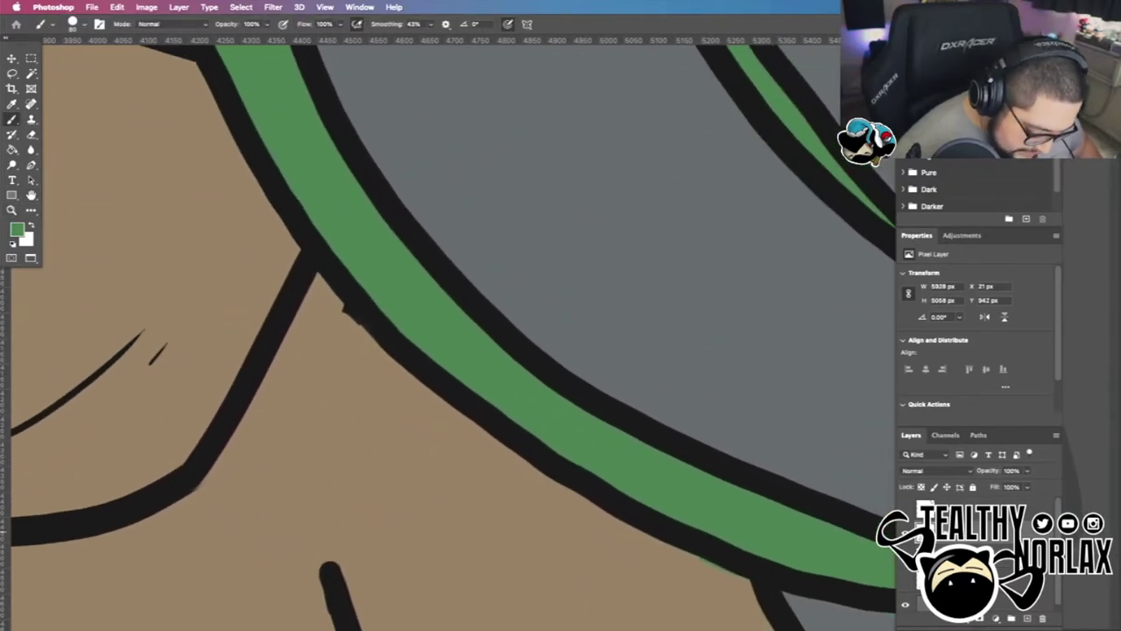
scroll(363, 354, "down", 3)
scroll(362, 353, "right", 3)
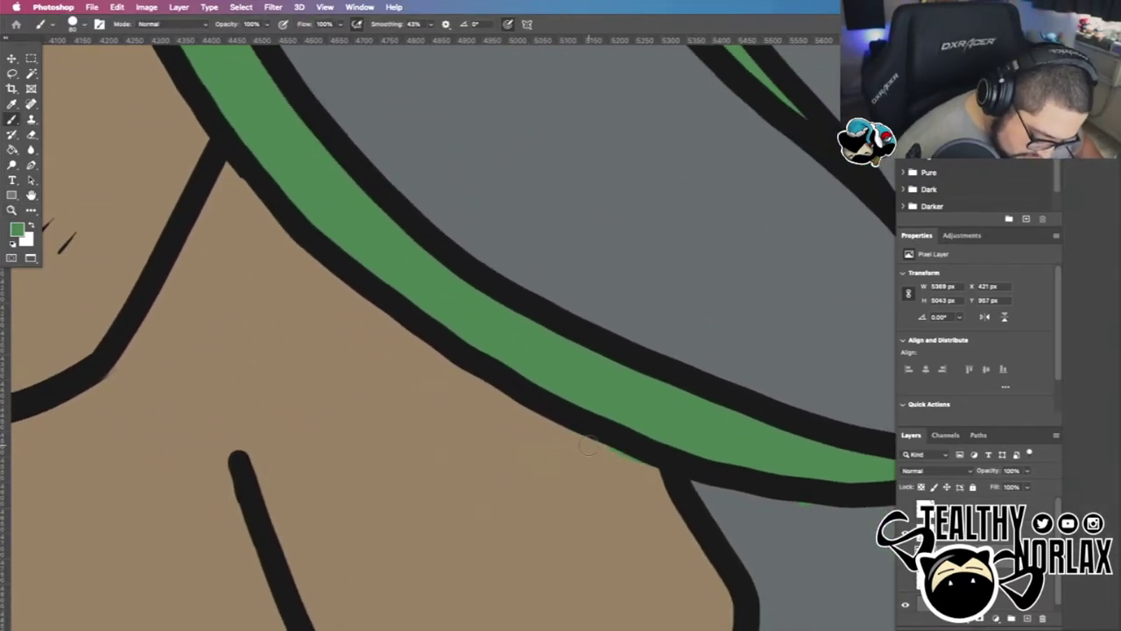
left_click_drag(649, 560, 366, 374)
left_click_drag(713, 526, 768, 105)
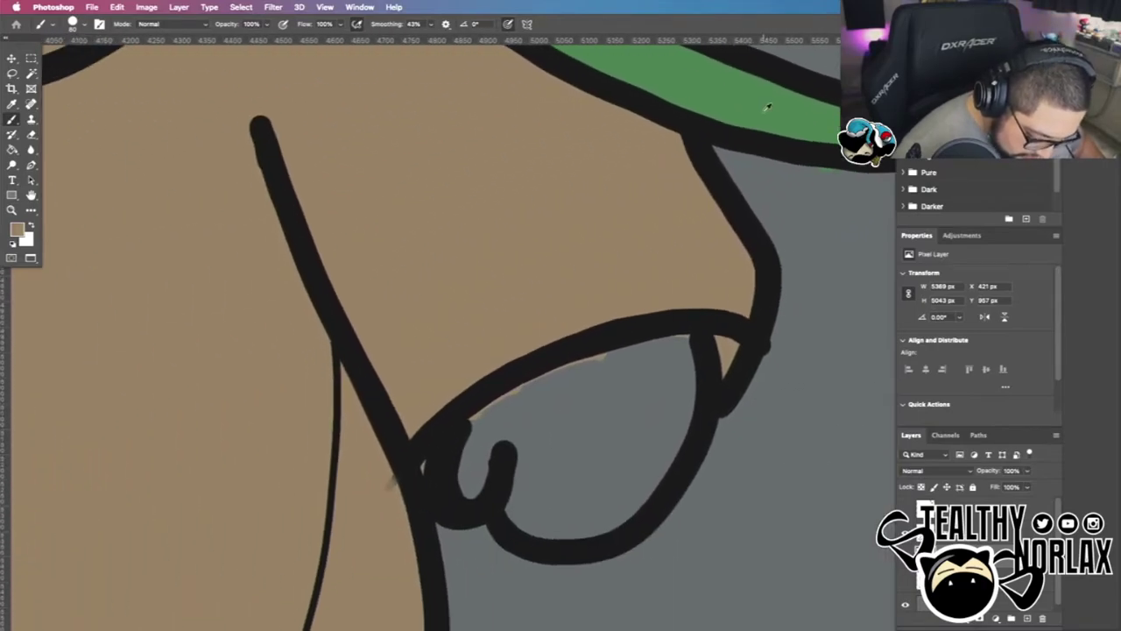
Fill the uncoloured hand below the long ear with the sampled green and clean the smudge where the sleeve line meets the robe
left_click(768, 105, "alt")
mouse_move(485, 464)
left_mouse_down()
mouse_move(511, 400)
mouse_move(690, 360)
mouse_move(601, 525)
mouse_move(520, 431)
mouse_move(579, 405)
mouse_move(542, 504)
mouse_move(626, 440)
mouse_move(612, 373)
mouse_move(476, 426)
mouse_move(633, 452)
left_mouse_up()
left_click(959, 534)
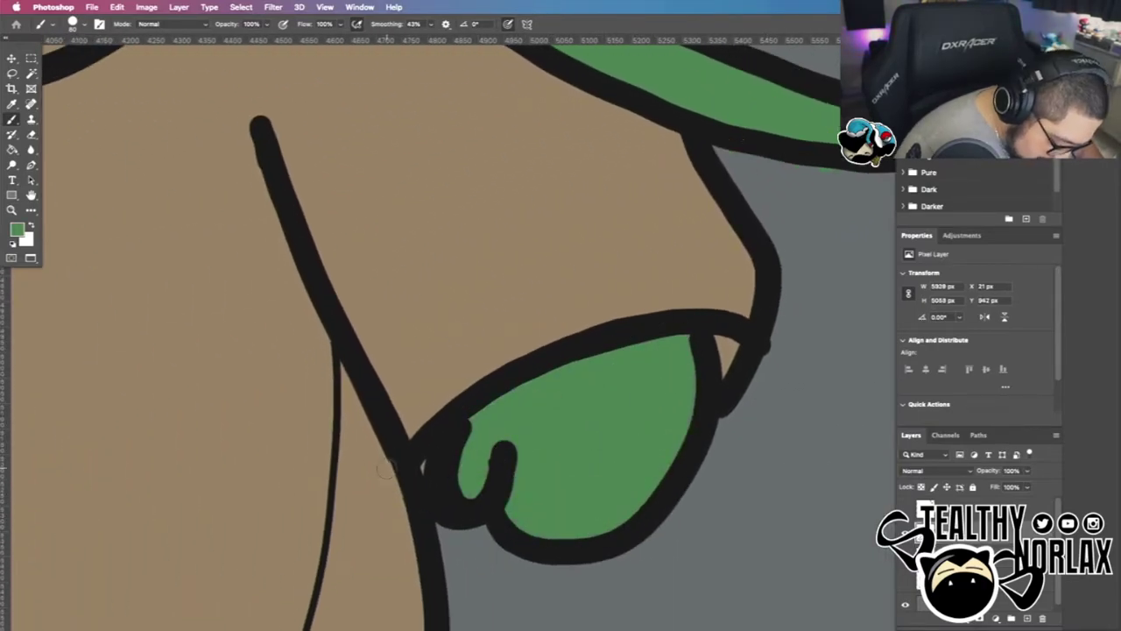
left_click_drag(492, 623, 712, 287)
left_click(959, 569)
left_click(577, 395, "alt")
left_click_drag(574, 127, 589, 474)
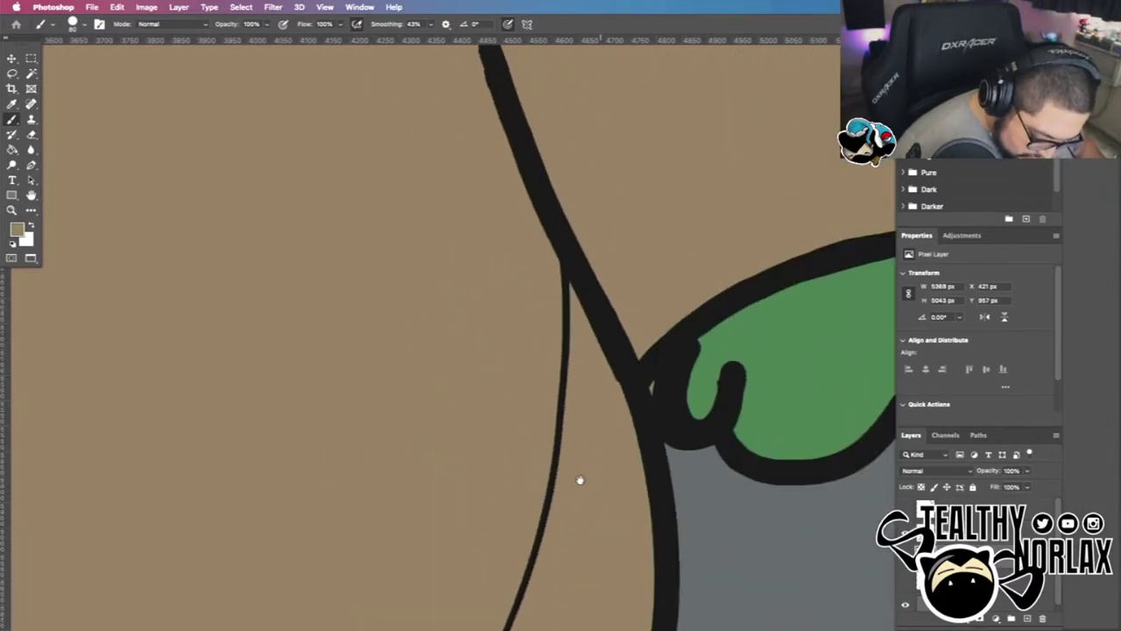
scroll(589, 474, "down", 8)
Choose a light tan and fill the inside of the long ear with it on the colour layer
left_click(959, 122)
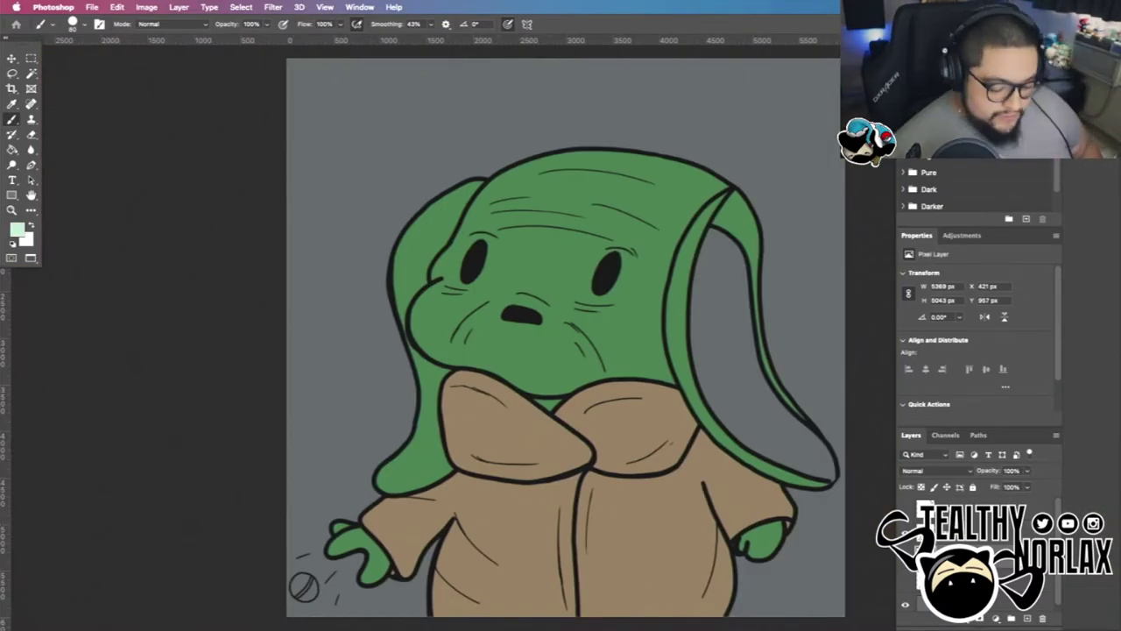
left_click_drag(715, 373, 708, 321)
left_click(14, 225)
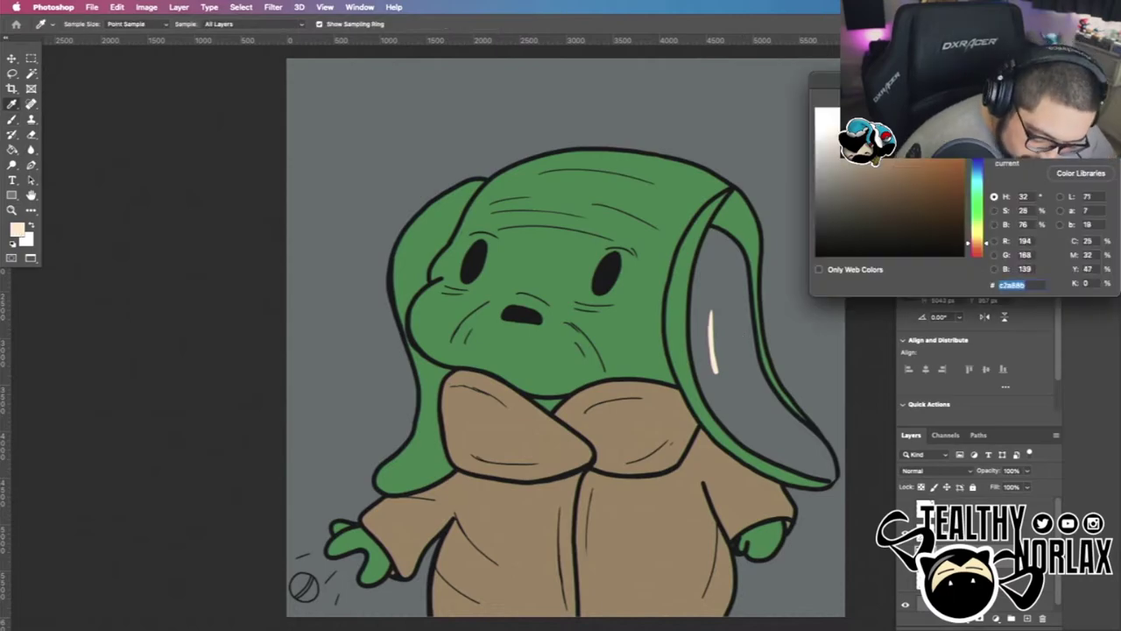
left_click(729, 328)
left_click(712, 333)
key("Return")
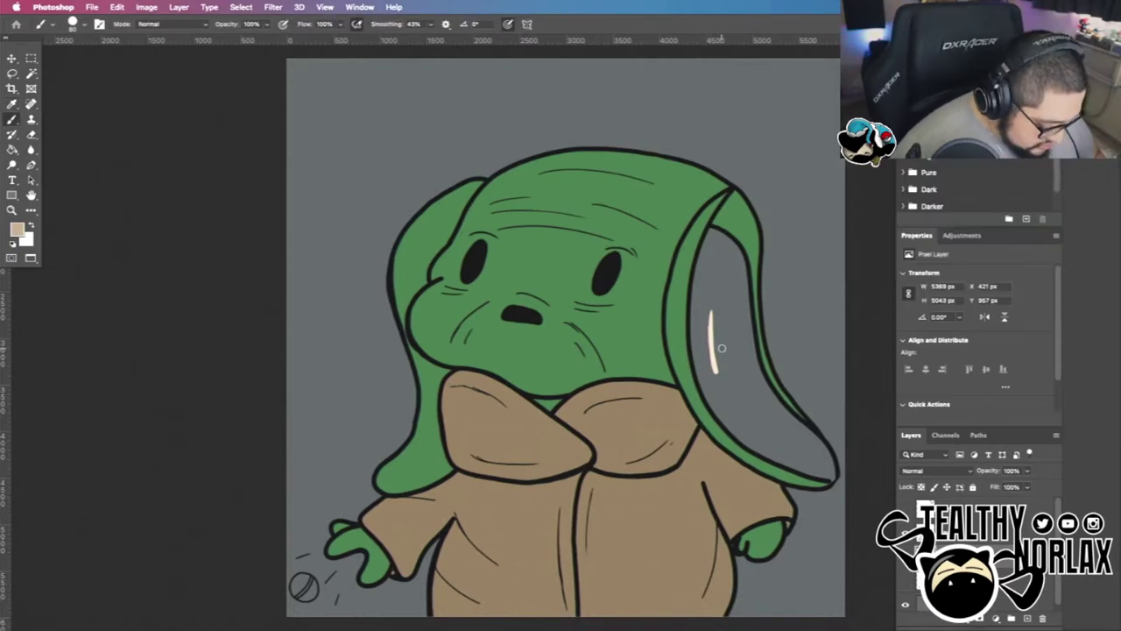
left_click_drag(723, 347, 718, 419)
mouse_move(701, 372)
left_mouse_down()
mouse_move(710, 235)
mouse_move(749, 329)
mouse_move(761, 407)
left_mouse_up()
mouse_move(715, 341)
left_mouse_down()
mouse_move(712, 261)
mouse_move(723, 350)
mouse_move(780, 417)
left_mouse_up()
left_click_drag(796, 435, 753, 312)
mouse_move(786, 414)
left_mouse_down()
mouse_move(830, 475)
mouse_move(748, 437)
mouse_move(793, 455)
mouse_move(740, 368)
mouse_move(768, 425)
left_mouse_up()
Choose a light grey and fill the small ball beside the outstretched hand
left_click_drag(613, 558, 741, 449)
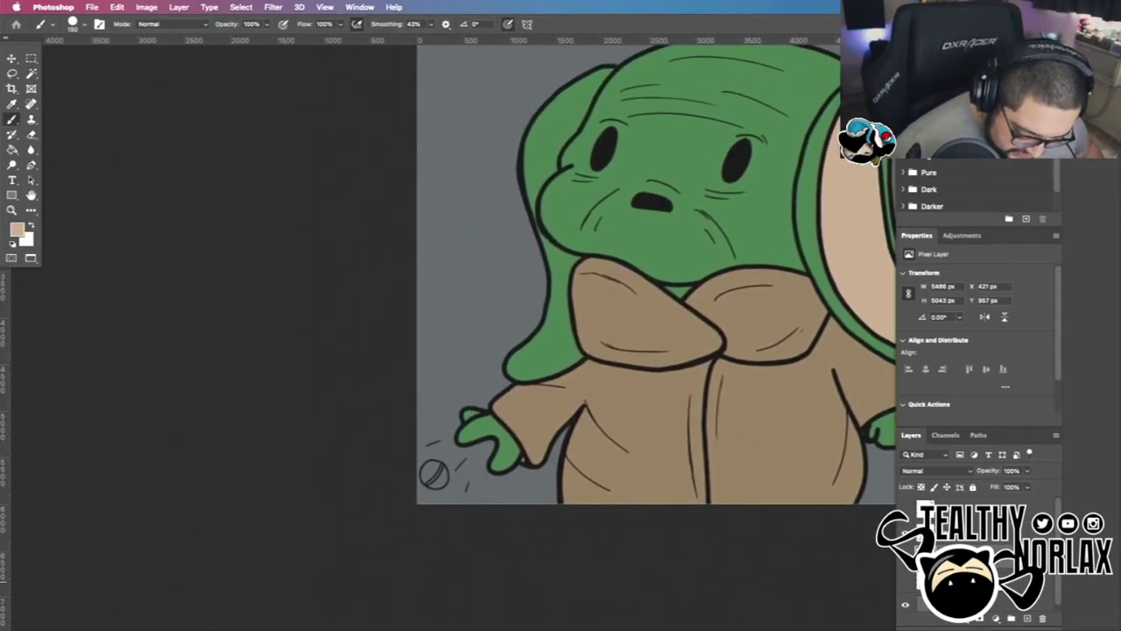
left_click_drag(665, 457, 598, 530)
left_click(17, 229)
left_click(817, 174)
left_click_drag(818, 172, 816, 154)
key("Return")
left_click_drag(382, 527, 482, 360)
mouse_move(351, 513)
left_mouse_down()
mouse_move(345, 531)
mouse_move(330, 481)
mouse_move(377, 437)
mouse_move(262, 429)
mouse_move(385, 560)
mouse_move(381, 431)
left_mouse_up()
key("super+0")
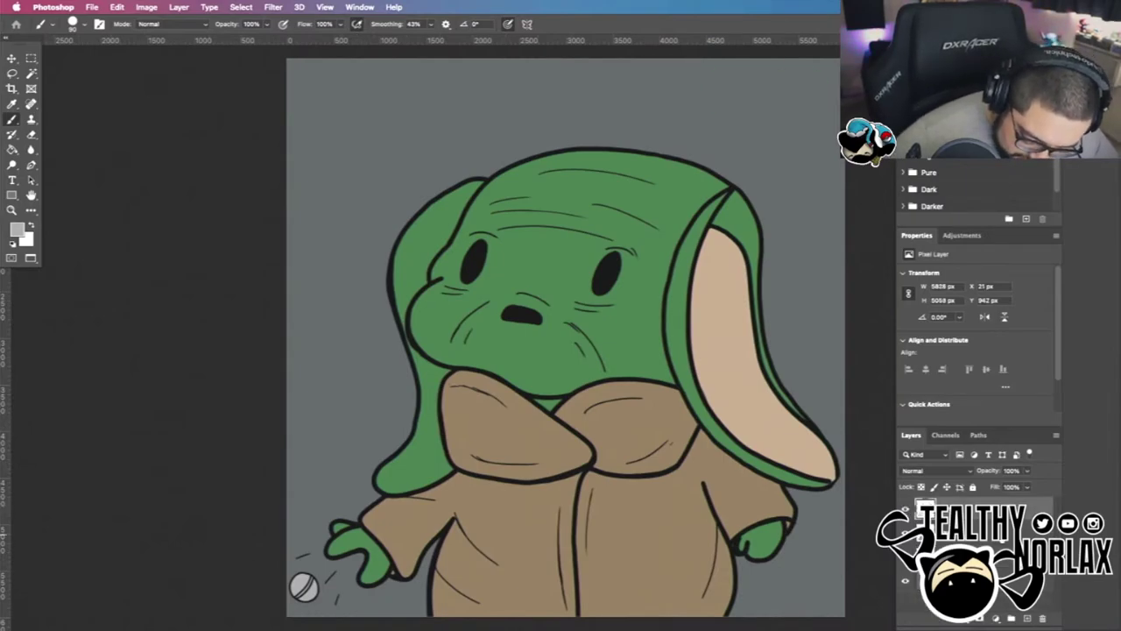
Set the empty shading layer's blend mode to Multiply and choose a dark green as the shading colour
left_click(933, 471)
left_click(920, 481)
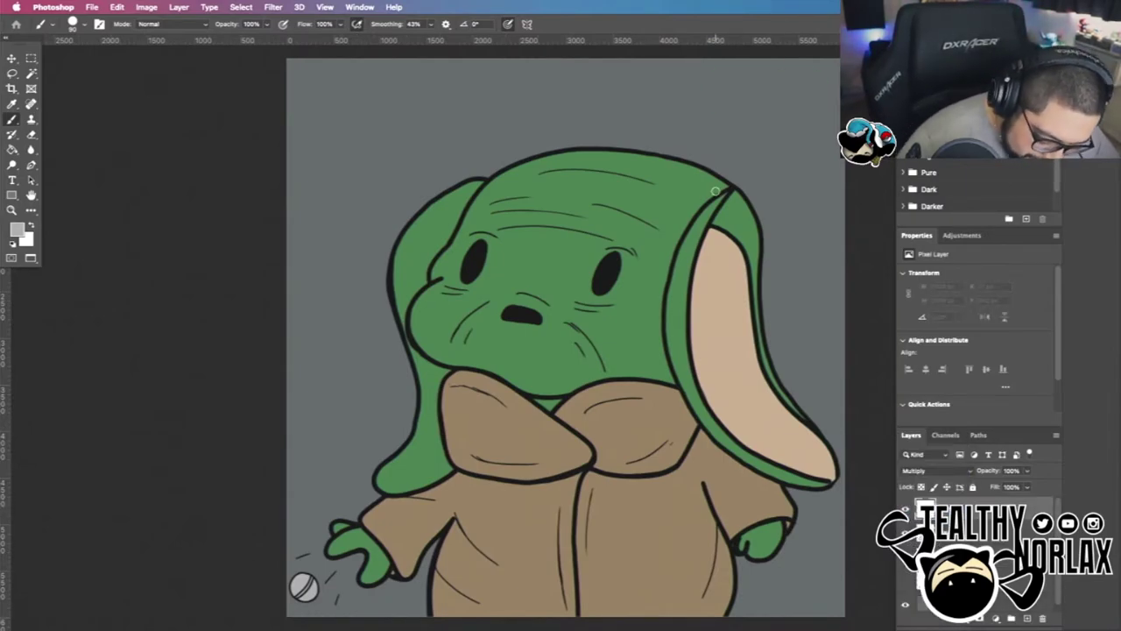
left_click(912, 48)
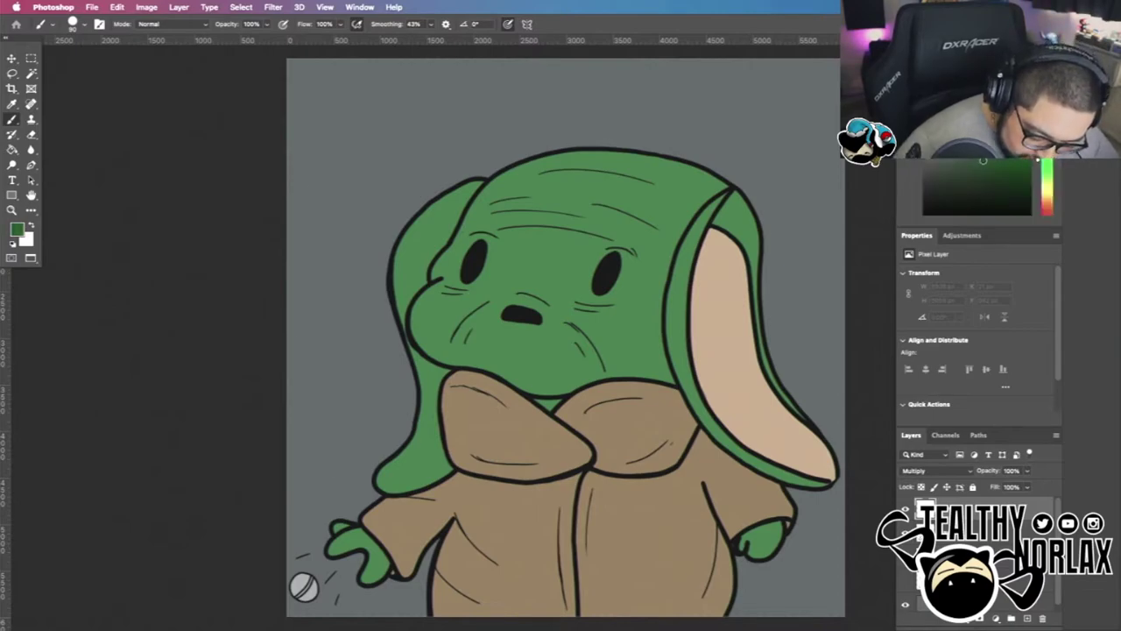
Try dark green test strokes on the head and ear with a larger brush and a different brush preset
left_click_drag(673, 323, 675, 305)
key("super+z")
key("bracketright")
key("bracketright")
key("bracketright")
key("bracketright")
left_click(77, 24)
scroll(143, 158, "down", 2)
left_click(493, 260)
left_click_drag(744, 120, 754, 148)
key("super+z")
Try a dark green shading stroke along the long ear with the brush opacity lowered to 40%
left_click_drag(251, 24, 235, 57)
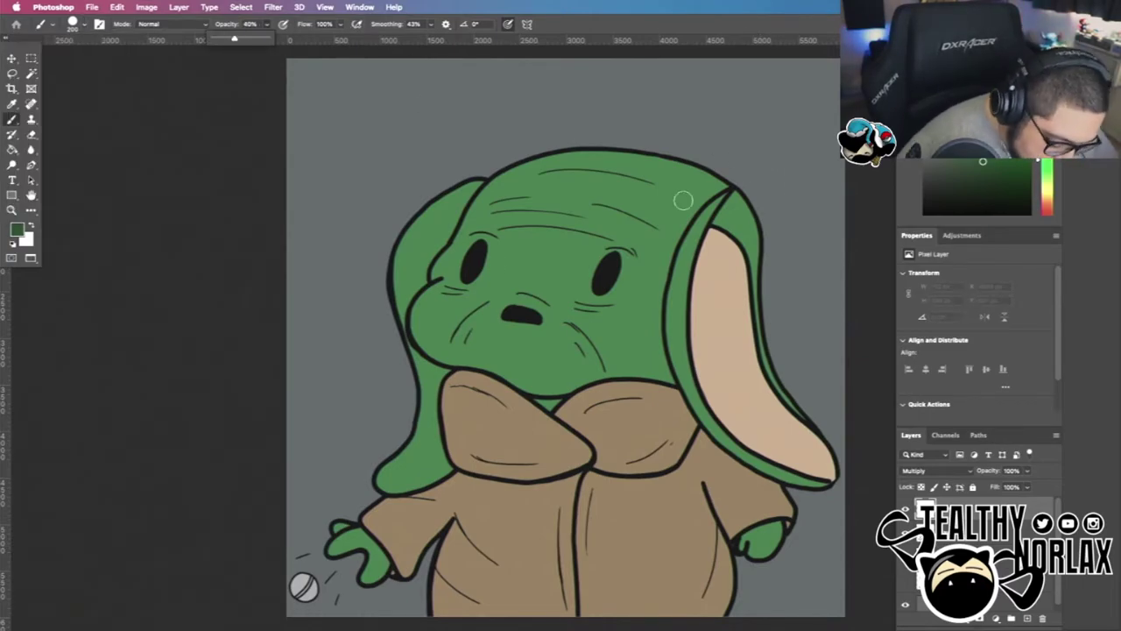
mouse_move(713, 221)
left_mouse_down()
mouse_move(687, 257)
mouse_move(659, 353)
mouse_move(667, 387)
mouse_move(658, 370)
left_mouse_up()
key("super+z")
key("super+z")
key("super+z")
key("super+z")
key("w")
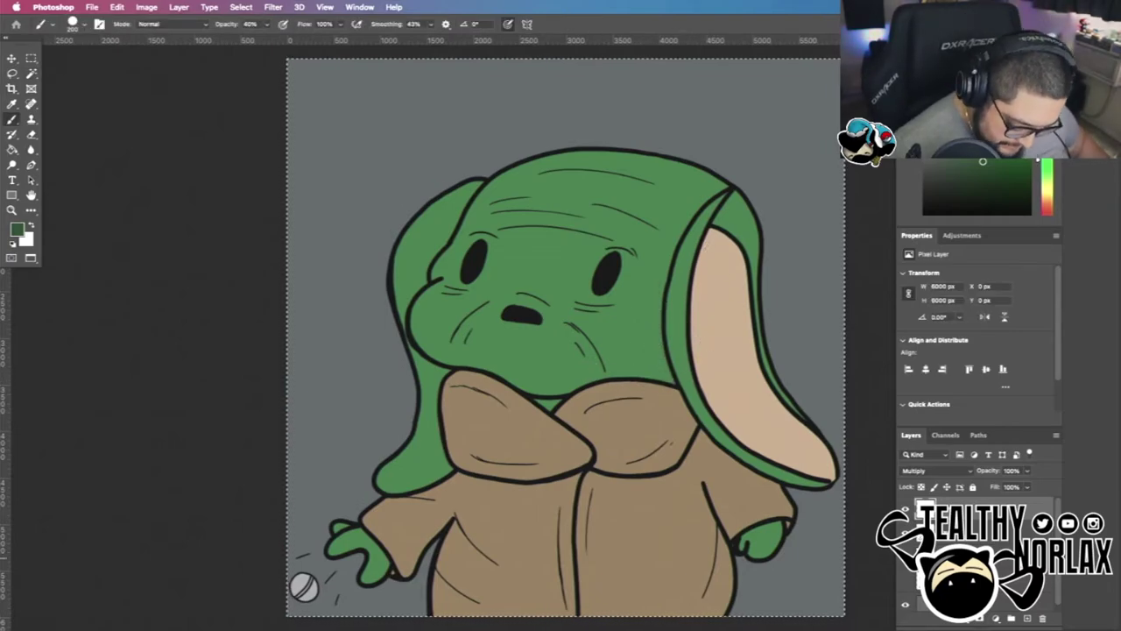
left_click(642, 327)
key("b")
Clear the selection and select the green area of the head and ears on the colour layer with the Magic Wand
left_click(972, 560)
key("super+d")
key("w")
key("b")
key("w")
left_click(644, 331)
key("b")
Try shading the face along the long ear's edge on the colour layer with a larger brush
mouse_move(669, 373)
left_mouse_down()
mouse_move(657, 320)
mouse_move(722, 421)
mouse_move(800, 488)
left_mouse_up()
left_click_drag(659, 270, 721, 178)
key("bracketright")
key("bracketright")
key("bracketright")
mouse_move(663, 342)
left_mouse_down()
mouse_move(651, 376)
mouse_move(646, 345)
left_mouse_up()
key("super+z")
key("super+z")
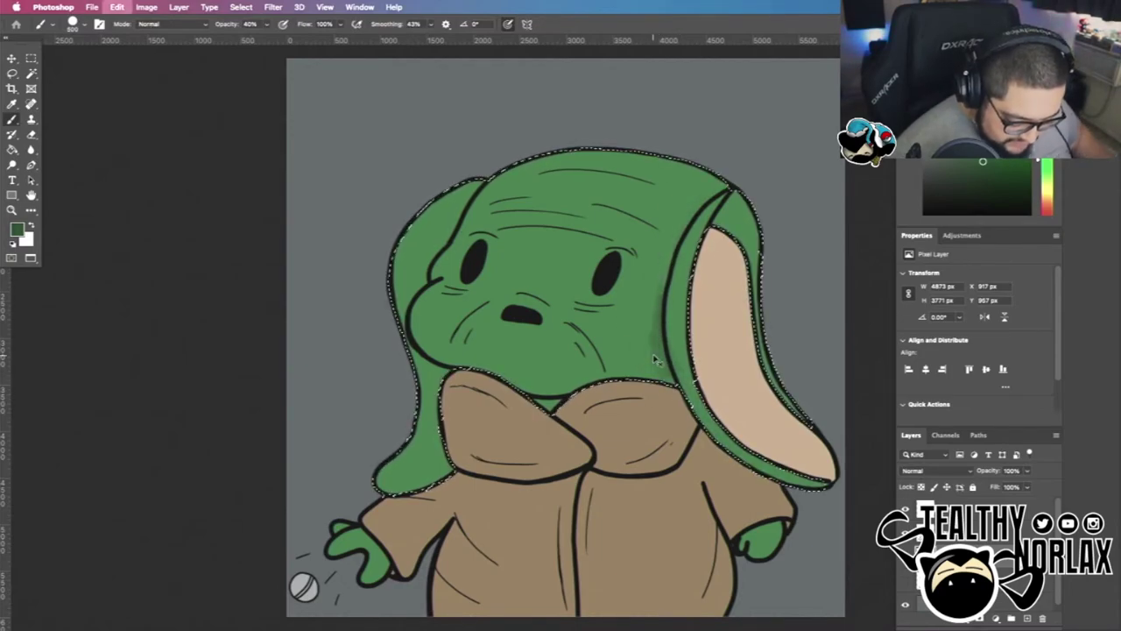
key("super+z")
On the Multiply layer, shade the side of the face nearest the long ear with a soft round brush at 24% opacity
left_click(988, 516)
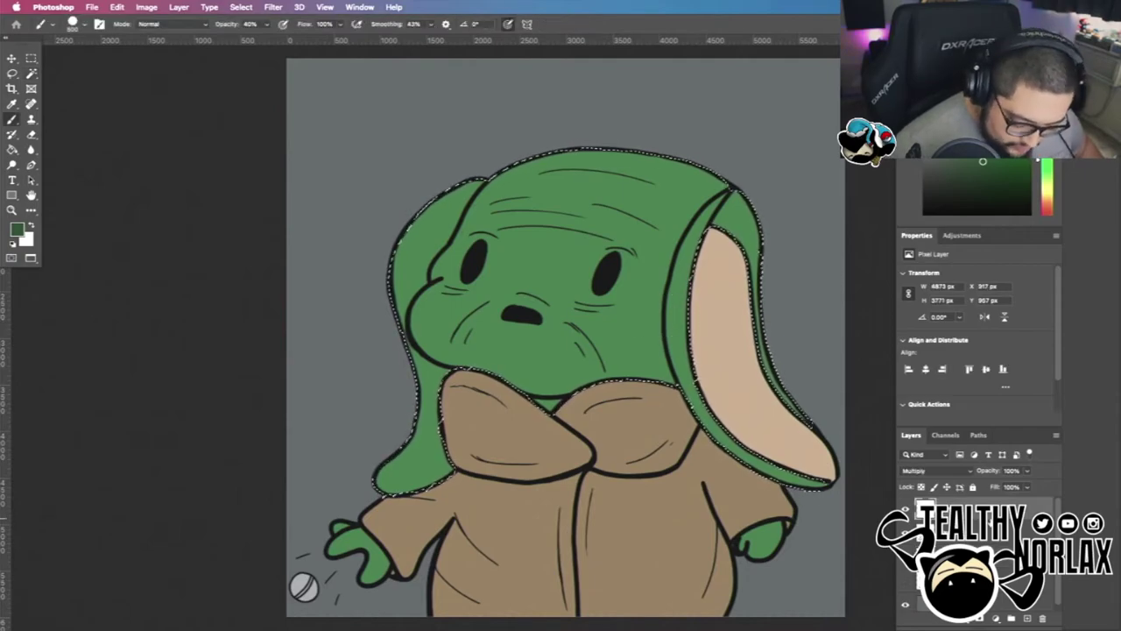
left_click(267, 25)
left_click(258, 40)
left_click(84, 25)
mouse_move(143, 176)
left_mouse_down()
mouse_move(144, 156)
mouse_move(148, 199)
left_mouse_up()
scroll(132, 189, "up", 2)
left_click(115, 179)
left_click(531, 116)
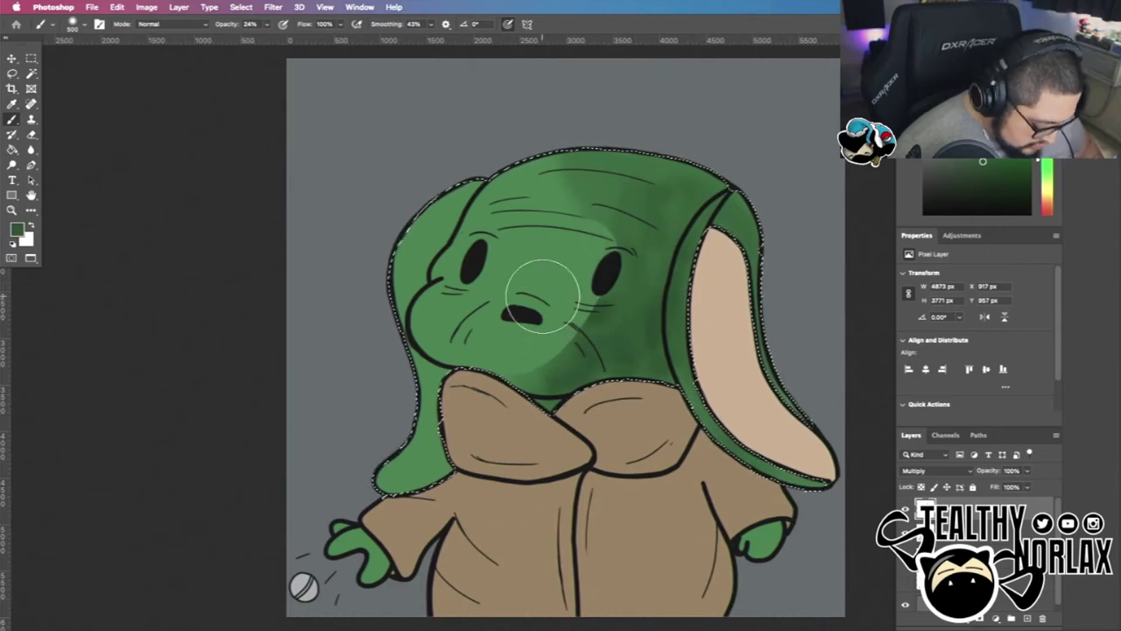
Soften the face shading around the nose and cheek with a Soft Round Pressure Opacity eraser
key("e")
left_click(84, 25)
left_click_drag(140, 168, 140, 165)
left_click(130, 180)
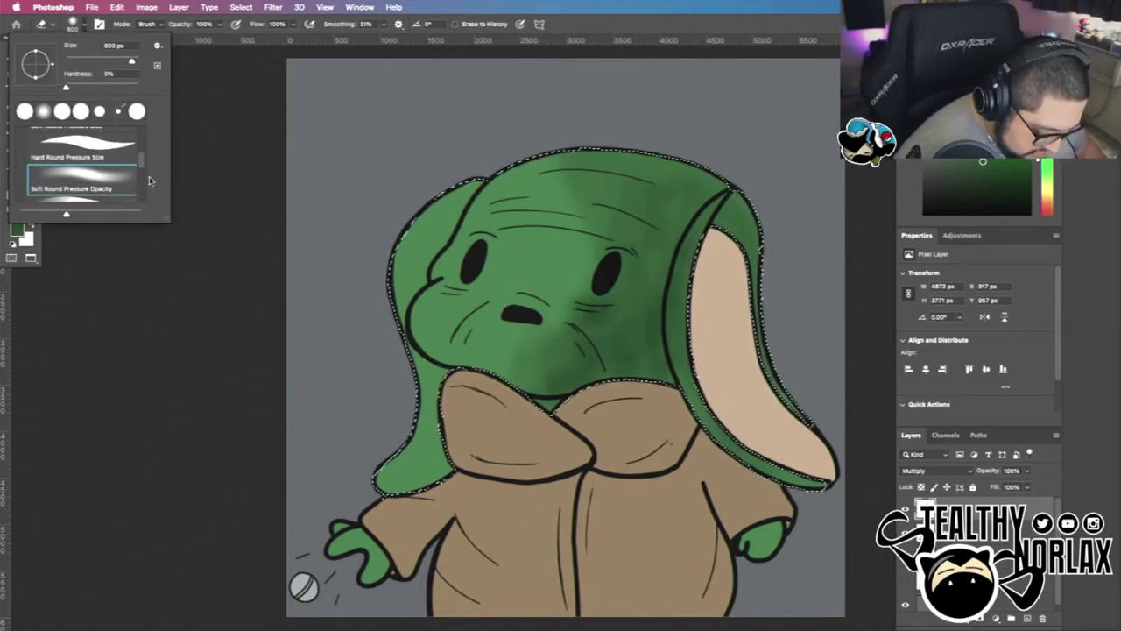
mouse_move(517, 313)
left_mouse_down()
mouse_move(563, 310)
mouse_move(595, 220)
mouse_move(539, 294)
left_mouse_up()
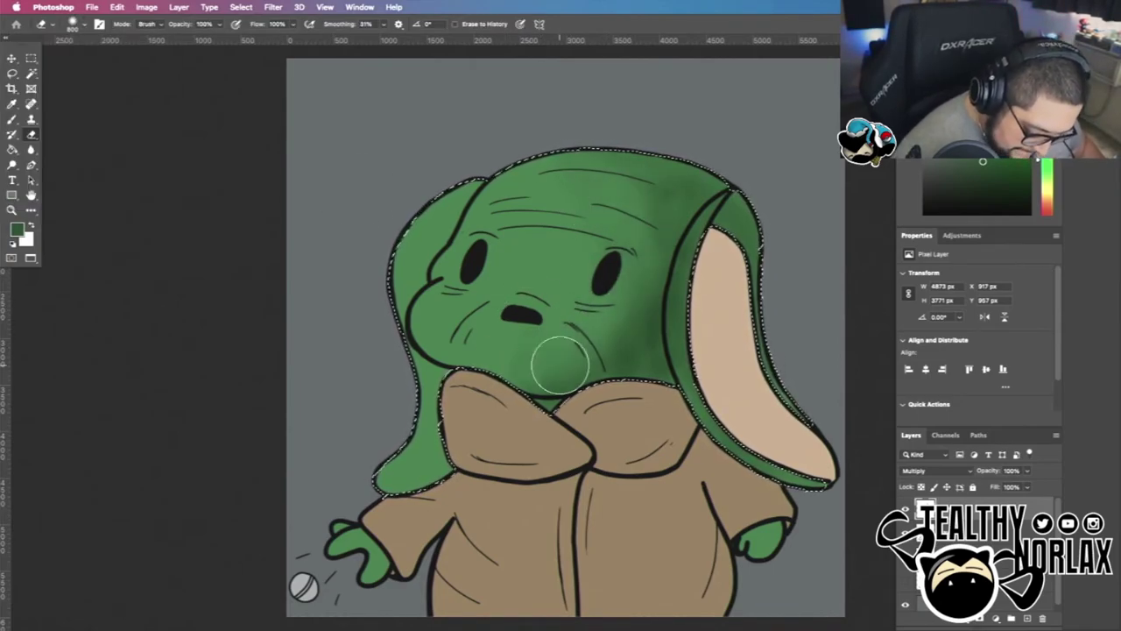
Shade the forehead between the wrinkle lines and along the top of the head with the dark green brush
key("b")
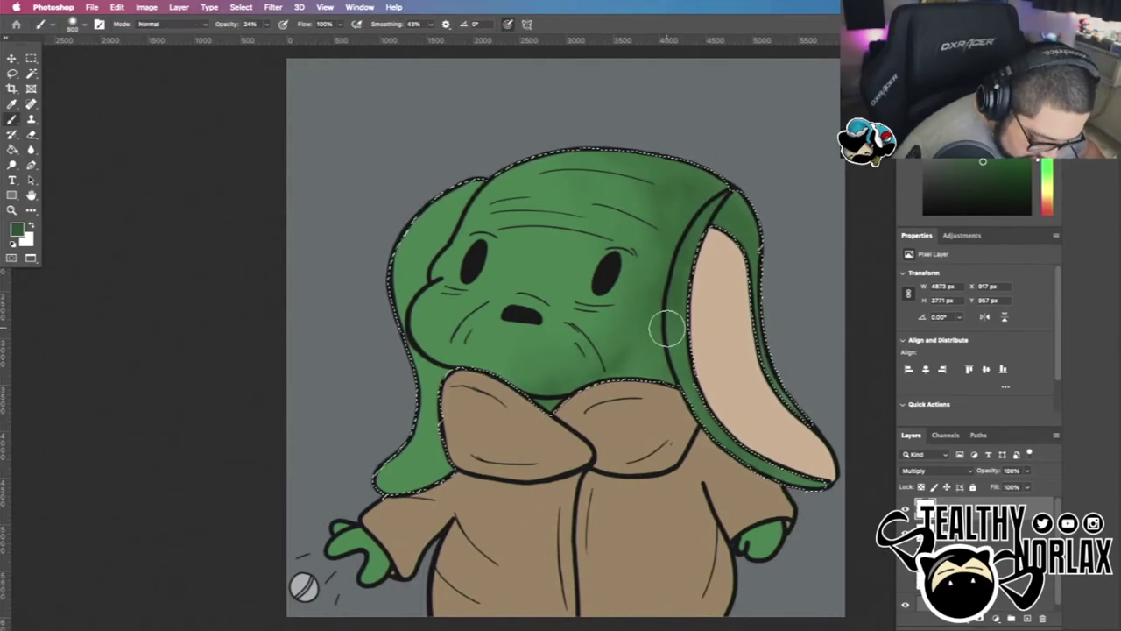
left_click_drag(512, 219, 610, 218)
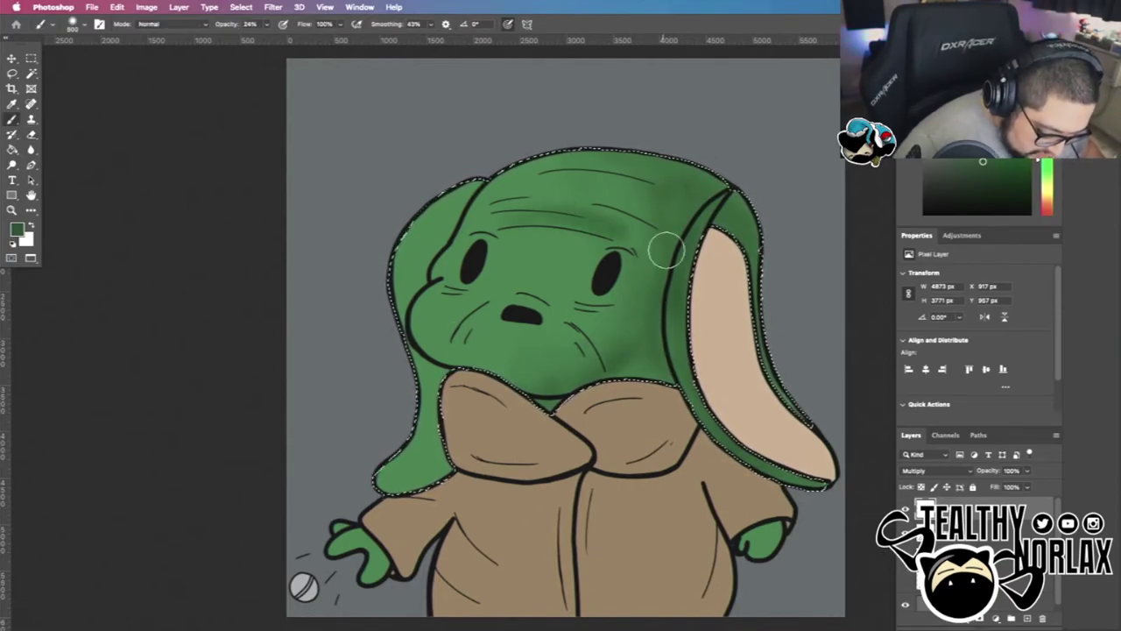
left_click_drag(612, 167, 526, 165)
Select the green hand below the long ear on the colour layer and return to the Multiply layer with the brush
left_click(994, 548)
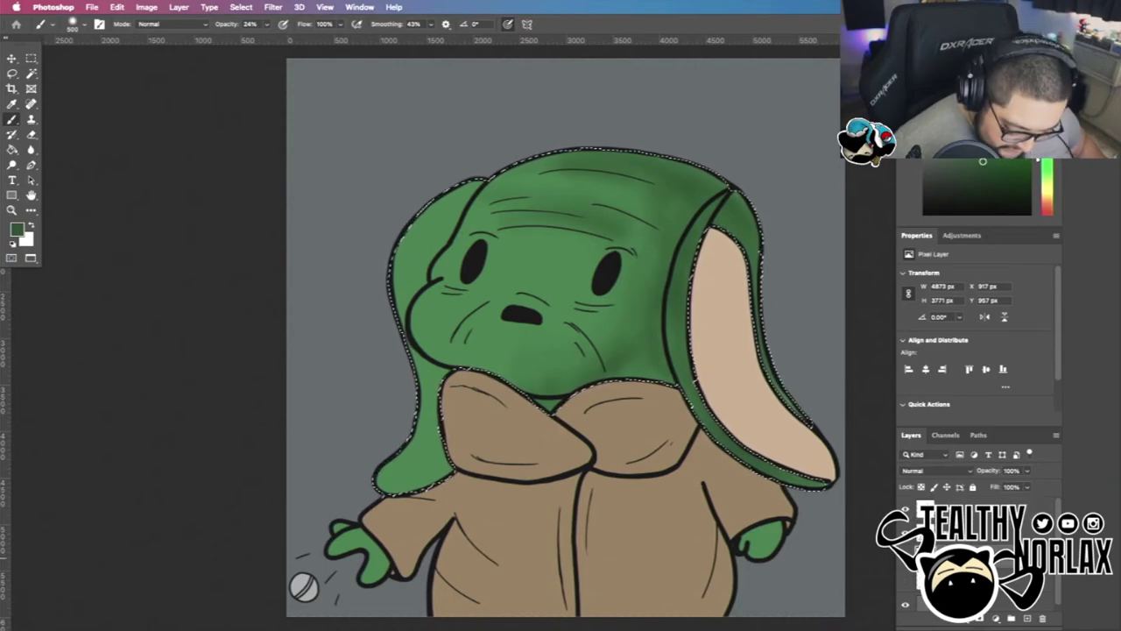
key("w")
left_click(762, 540)
key("b")
left_click(990, 507)
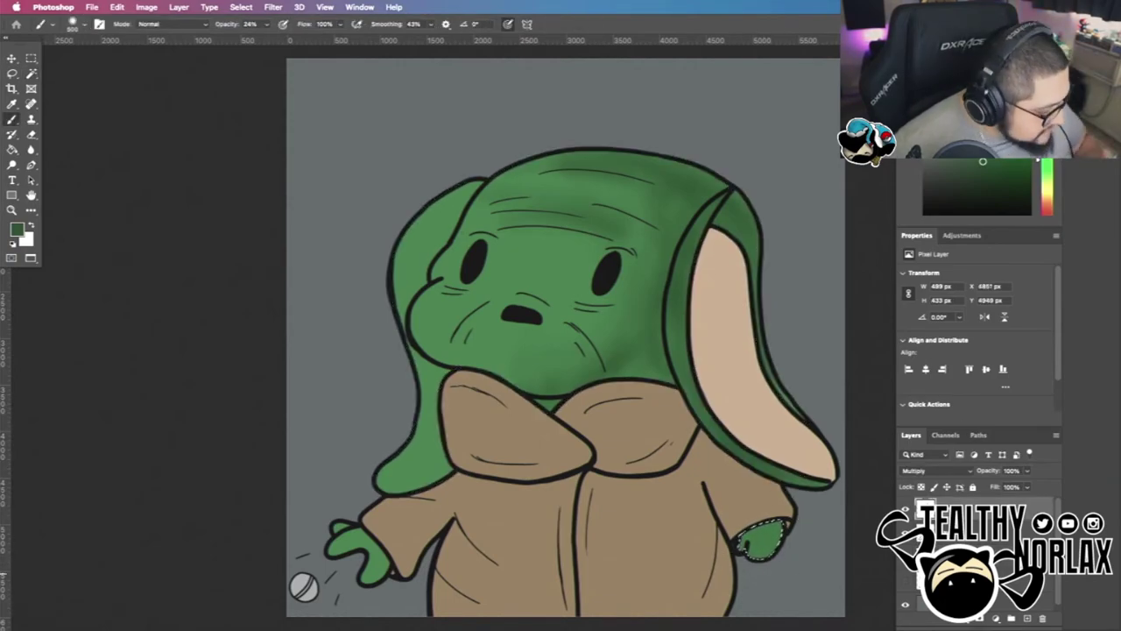
Select the brown robe from the colour layer and shade its sleeve, collar and side below the long ear on the Multiply layer
left_click(994, 562)
key("w")
left_click(744, 494)
left_click(989, 507)
key("b")
left_click_drag(741, 484, 723, 542)
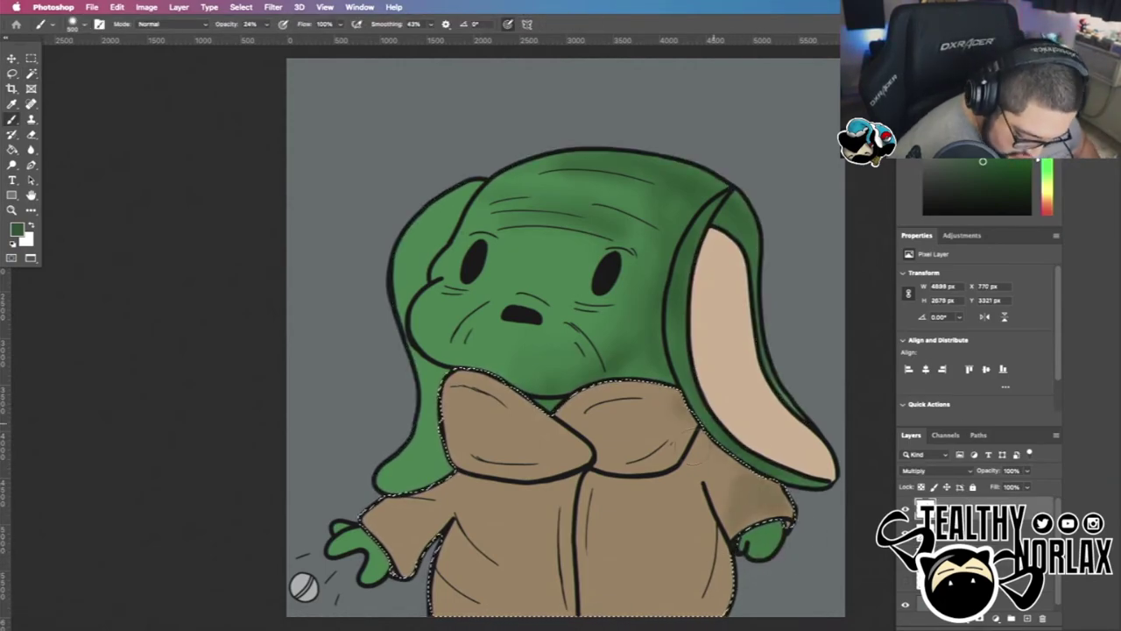
left_click_drag(695, 451, 713, 600)
left_click_drag(692, 486, 665, 453)
mouse_move(591, 464)
left_mouse_down()
mouse_move(656, 493)
mouse_move(580, 483)
mouse_move(695, 540)
mouse_move(663, 517)
left_mouse_up()
Deepen the robe's shading on the collar, body and both sleeves with a 1400 px brush, and clear the selection
key("bracketright")
key("bracketright")
key("bracketright")
key("bracketright")
key("bracketright")
key("bracketright")
key("bracketright")
key("bracketright")
key("bracketright")
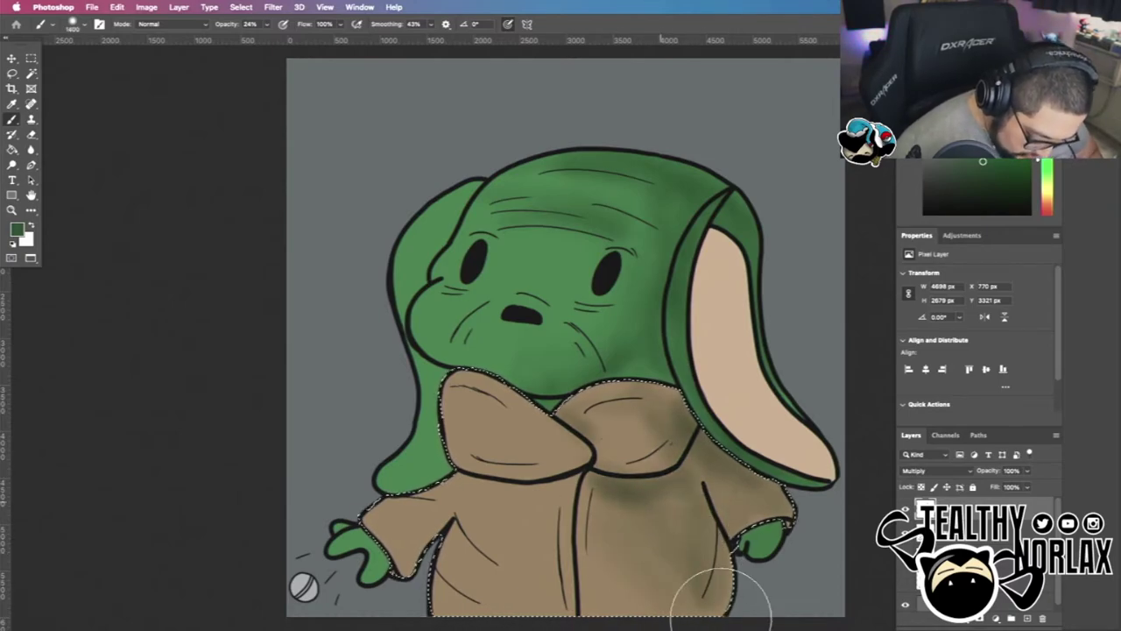
mouse_move(703, 569)
left_mouse_down()
mouse_move(639, 450)
mouse_move(675, 475)
mouse_move(676, 555)
mouse_move(707, 460)
mouse_move(615, 392)
mouse_move(593, 426)
mouse_move(658, 613)
mouse_move(701, 609)
mouse_move(675, 583)
mouse_move(604, 564)
left_mouse_up()
key("super+z")
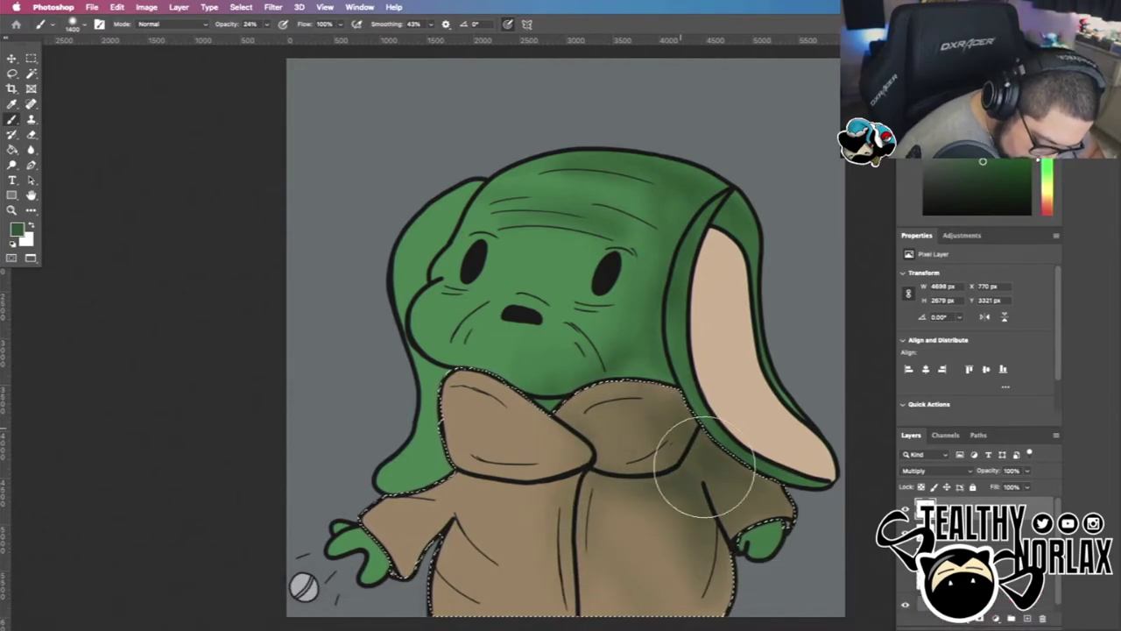
left_click_drag(671, 437, 751, 493)
mouse_move(400, 570)
left_mouse_down()
mouse_move(441, 518)
mouse_move(416, 556)
left_mouse_up()
key("super+d")
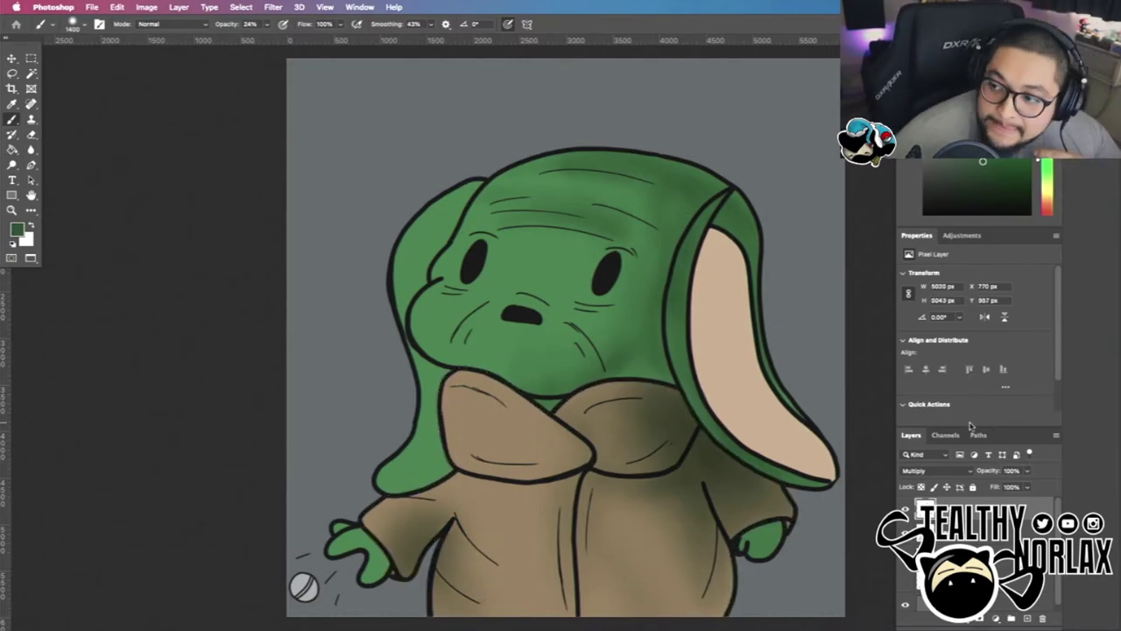
Reselect the head's green area, shade the jaw above the collar on the Multiply layer, and clear the selection
left_click(992, 549)
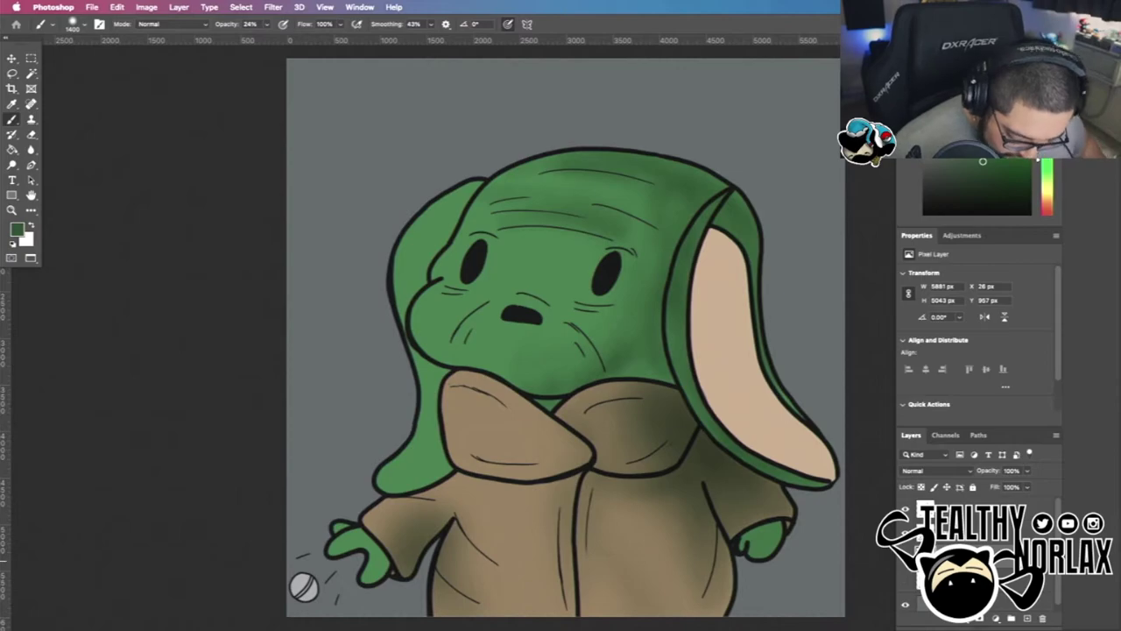
key("w")
left_click(642, 329)
left_click(986, 508)
key("b")
mouse_move(639, 384)
left_mouse_down()
mouse_move(591, 393)
mouse_move(650, 384)
left_mouse_up()
key("super+d")
Select the tan inside of the long ear on the colour layer with the Magic Wand
key("w")
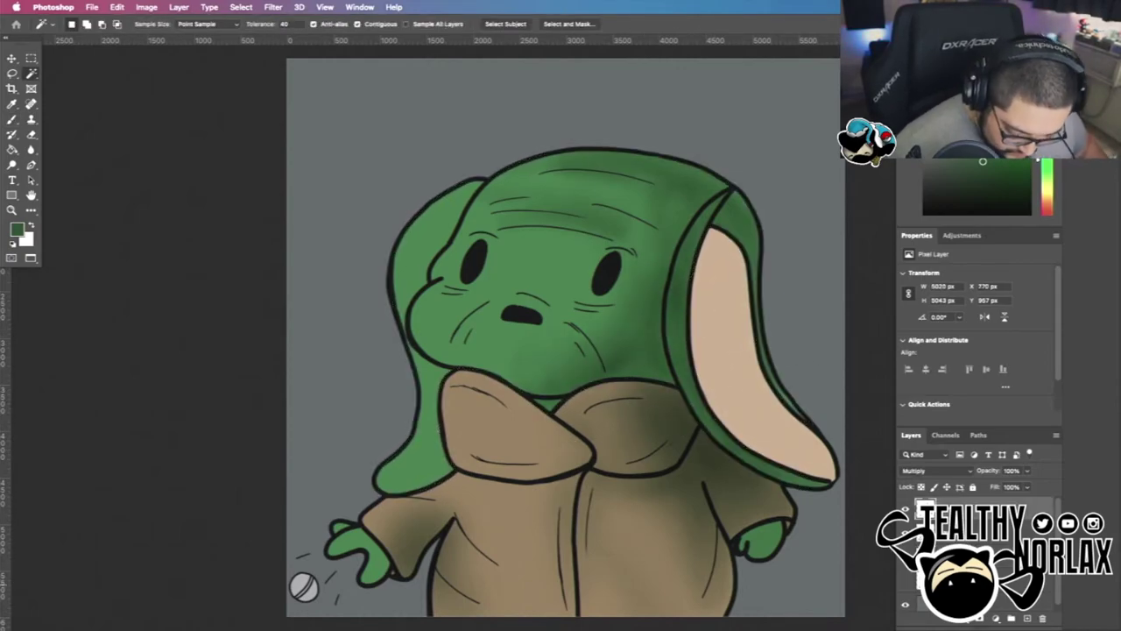
left_click(997, 563)
left_click(731, 351)
key("b")
Try shading the tan inner ear with dark green
mouse_move(801, 421)
left_mouse_down()
mouse_move(726, 271)
mouse_move(821, 464)
mouse_move(715, 262)
left_mouse_up()
key("super+z")
key("super+z")
key("super+z")
key("super+z")
Sample the inner ear's tan, darken it, shade the inner ear's edges with it, and clear the selection
left_click(730, 369, "alt")
left_click(963, 127)
mouse_move(737, 340)
left_mouse_down()
mouse_move(723, 293)
mouse_move(698, 274)
mouse_move(729, 410)
mouse_move(803, 462)
left_mouse_up()
key("super+d")
Select the green outstretched hand beside the ball and sample a dark shadow colour from the robe's collar
left_click_drag(744, 560, 736, 554)
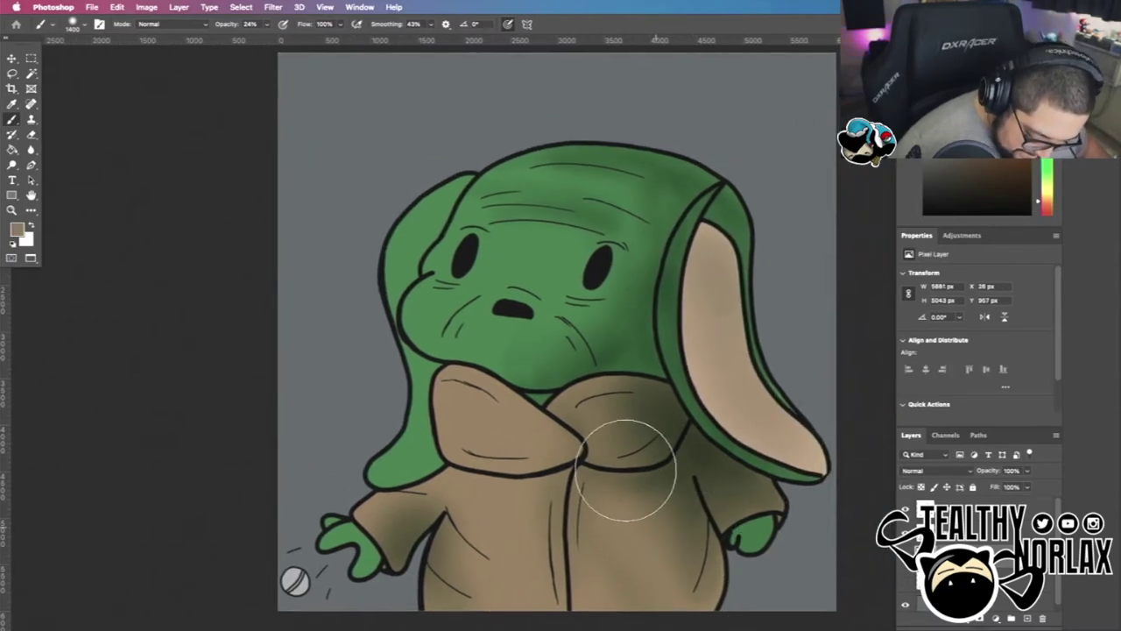
scroll(590, 496, "down", 3)
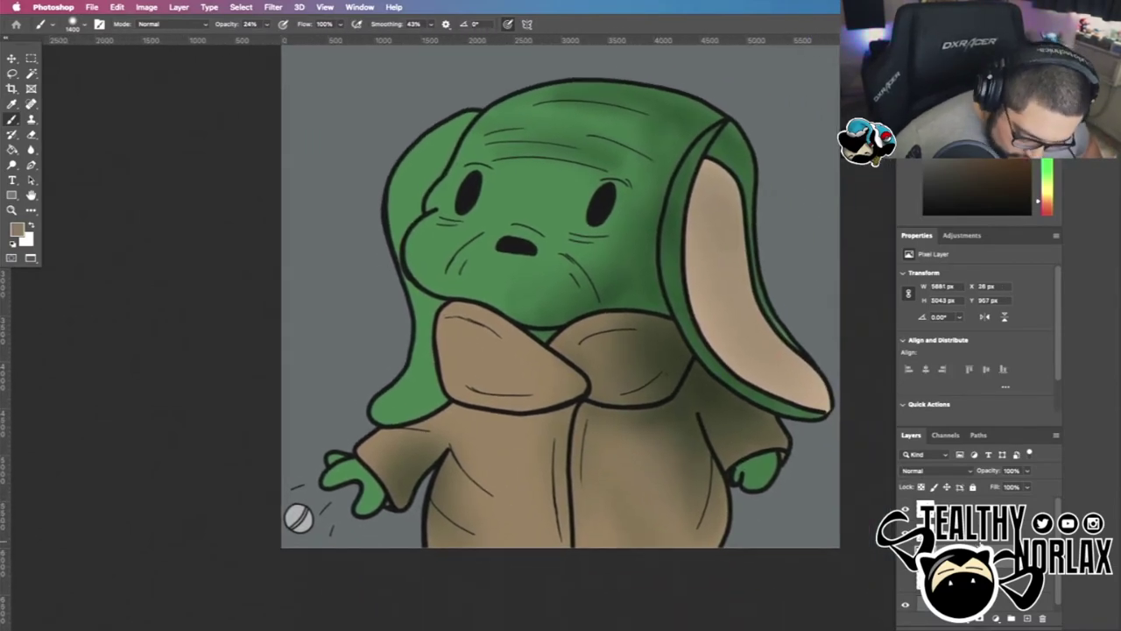
key("w")
left_click(377, 504)
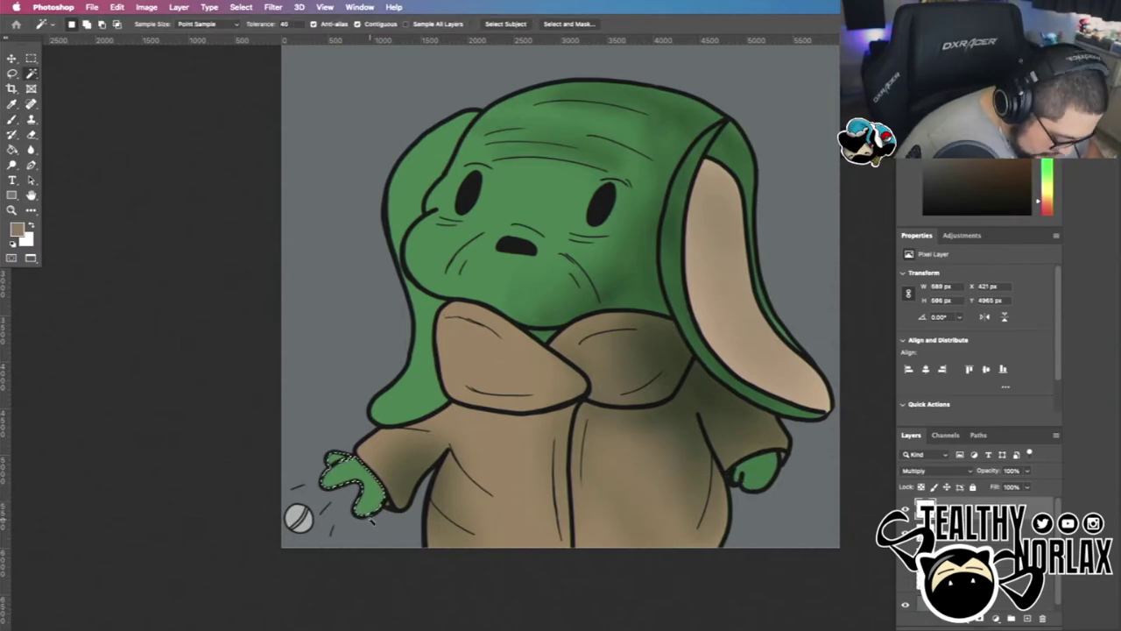
key("b")
left_click(647, 363, "alt")
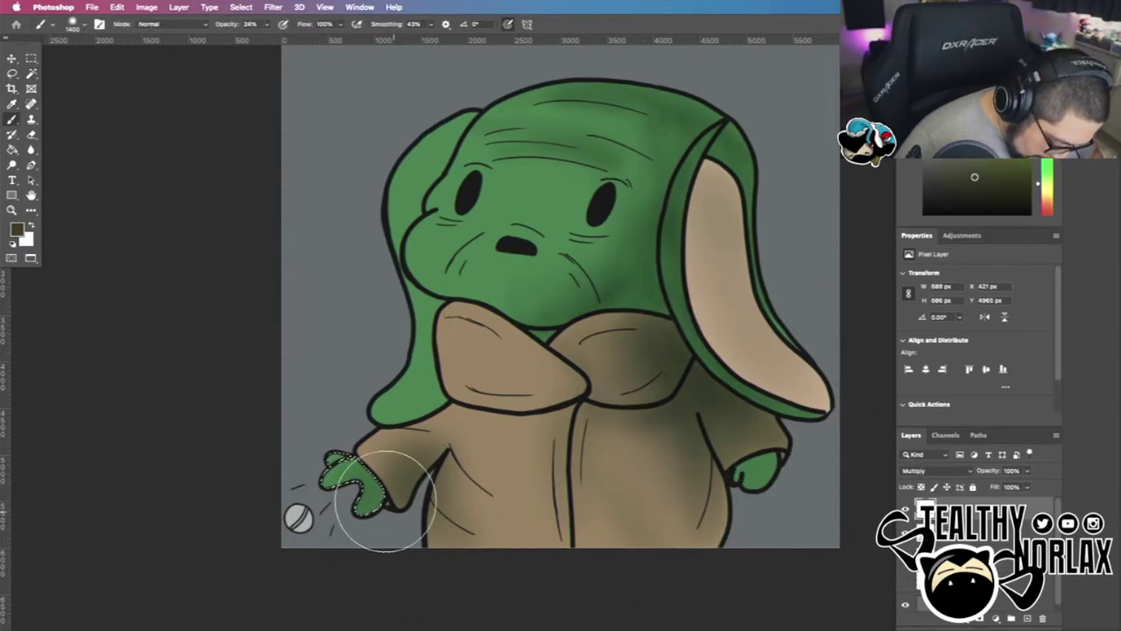
Select the head and ears' green area on the colour layer and reduce the brush size to 1300 px
left_click(990, 545)
key("w")
left_click(490, 275)
key("b")
key("[")
Try shading the jaw above the collar, the far ear's tip and its upper part with the dark sampled colour
mouse_move(438, 319)
left_mouse_down()
mouse_move(414, 280)
mouse_move(538, 328)
left_mouse_up()
left_click_drag(444, 408, 378, 415)
left_click_drag(408, 227, 426, 243)
key("super+d")
key("super+z")
key("super+z")
key("super+z")
key("super+z")
key("super+z")
key("super+z")
key("super+z")
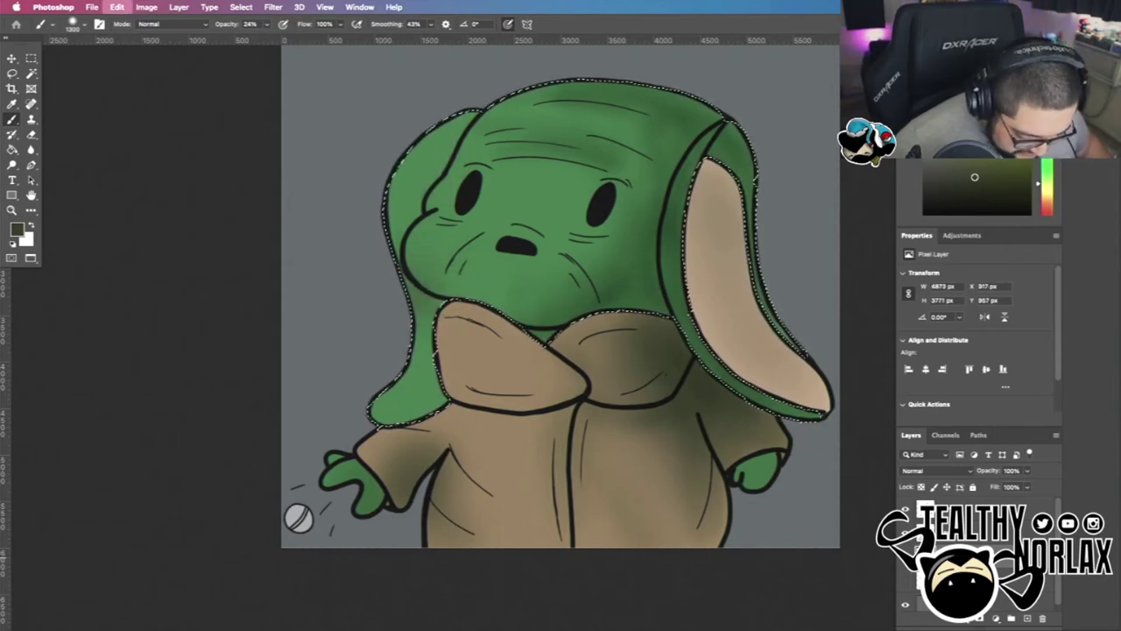
Shade the chin above the collar and the far ear's lower part with the dark sampled colour, and clear the selection
key("w")
left_click(428, 375)
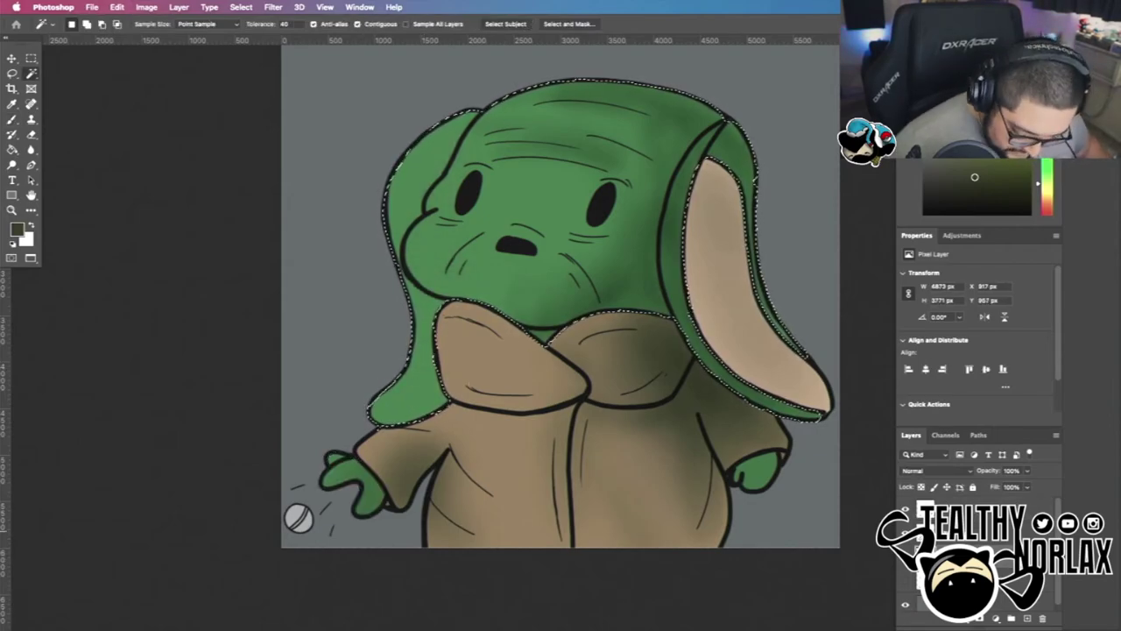
key("alt+bracketright")
key("b")
mouse_move(447, 372)
left_mouse_down()
mouse_move(428, 293)
mouse_move(407, 280)
mouse_move(473, 411)
mouse_move(423, 293)
mouse_move(498, 306)
left_mouse_up()
key("ctrl+d")
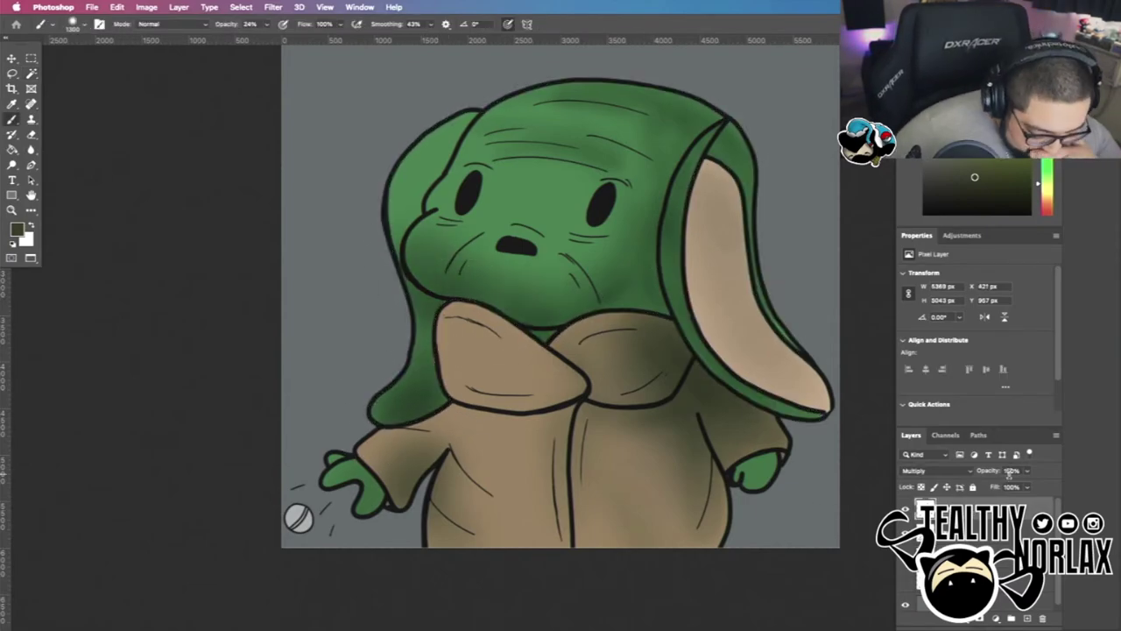
Add a layer beneath the character's colours and paint a soft pale yellow glow on it around the head and near ear
left_click(1027, 618)
left_click_drag(976, 515, 1005, 566)
left_click(966, 69)
mouse_move(744, 182)
left_mouse_down()
mouse_move(757, 324)
mouse_move(698, 109)
mouse_move(832, 421)
mouse_move(804, 379)
mouse_move(737, 506)
mouse_move(794, 418)
mouse_move(763, 478)
left_mouse_up()
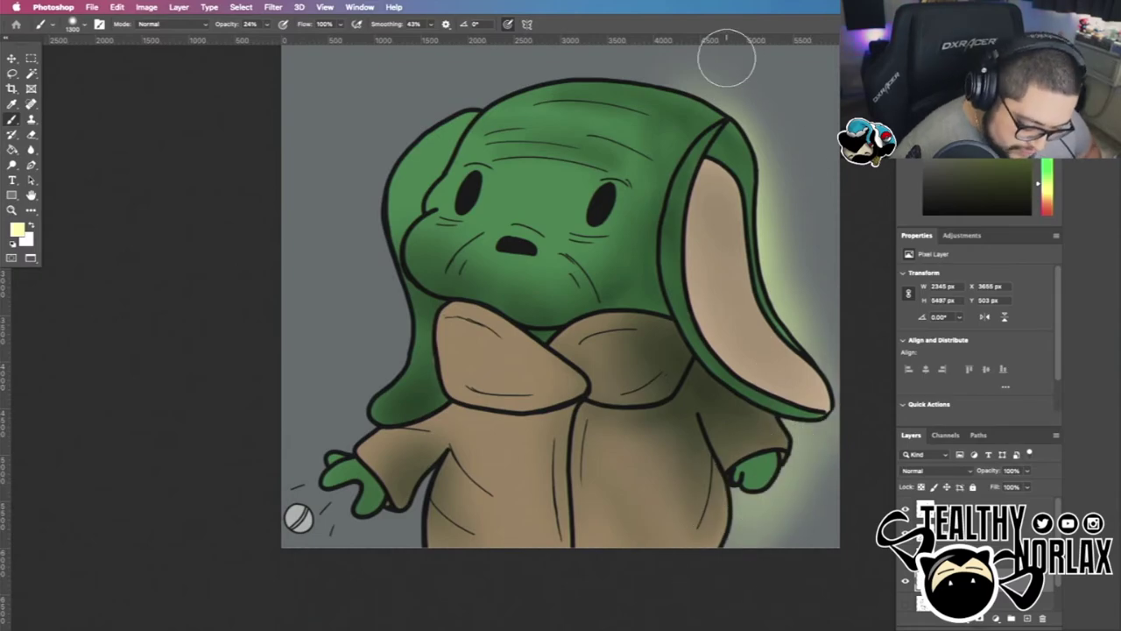
mouse_move(689, 68)
left_mouse_down()
mouse_move(796, 182)
mouse_move(698, 57)
mouse_move(814, 316)
left_mouse_up()
mouse_move(876, 431)
left_mouse_down()
mouse_move(838, 459)
mouse_move(800, 520)
left_mouse_up()
left_click_drag(811, 335, 726, 455)
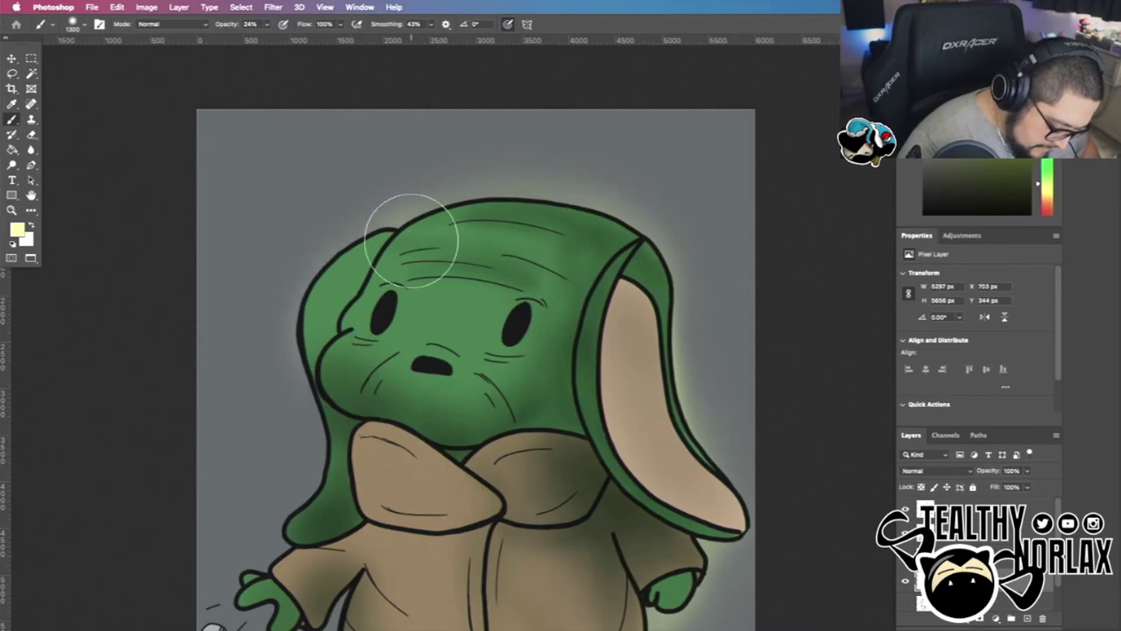
Extend the pale yellow glow around the far ear, the outstretched arm and hand, and the robe's outer side
scroll(473, 350, "down", 5)
scroll(473, 350, "left", 3)
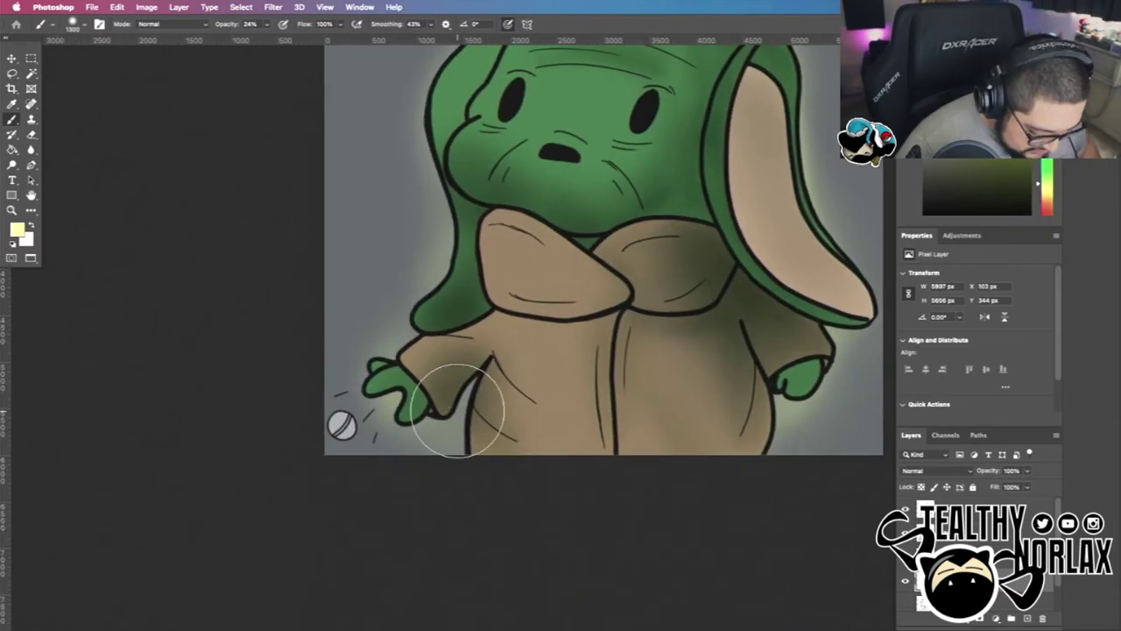
scroll(476, 400, "up", 4)
left_click_drag(346, 549, 424, 434)
left_click(358, 489)
mouse_move(817, 343)
left_mouse_down()
mouse_move(773, 433)
mouse_move(744, 444)
left_mouse_up()
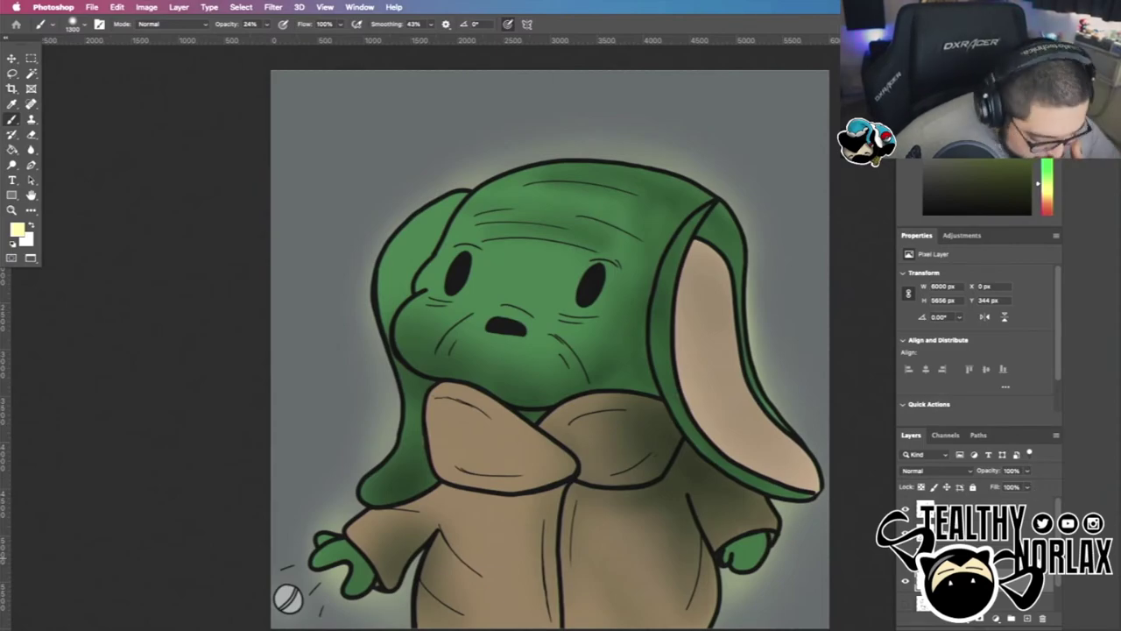
scroll(734, 250, "right", 1)
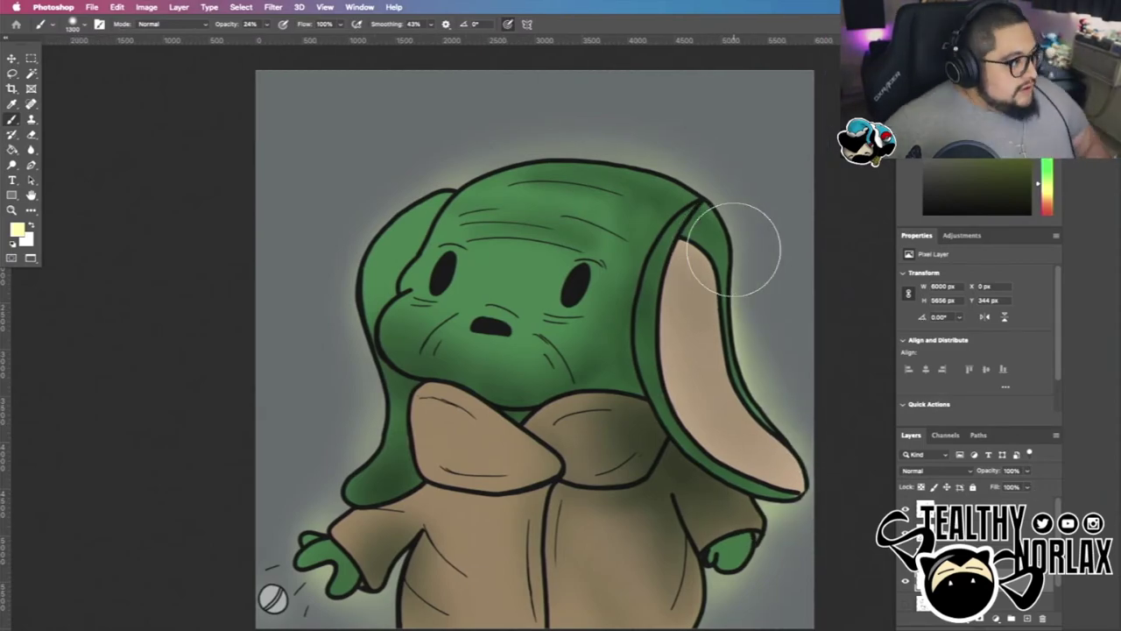
Add a new layer, select the head and ears' green area from the colour layer, and use pale yellow ddf287 as brush colour
left_click(1027, 619)
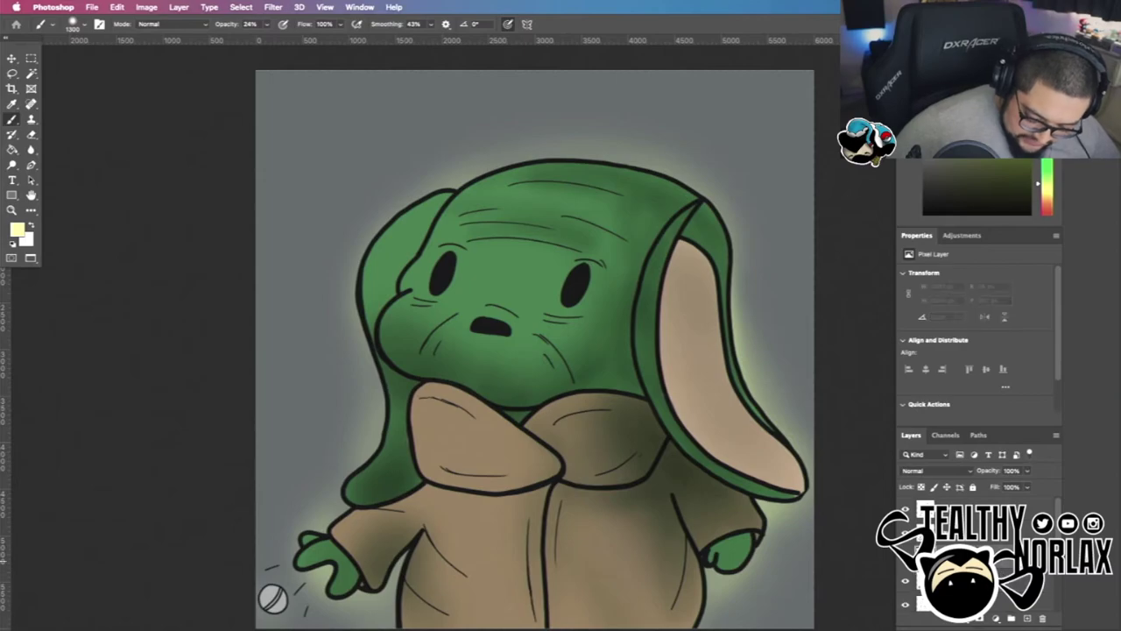
left_click(916, 583)
key("w")
left_click(506, 275)
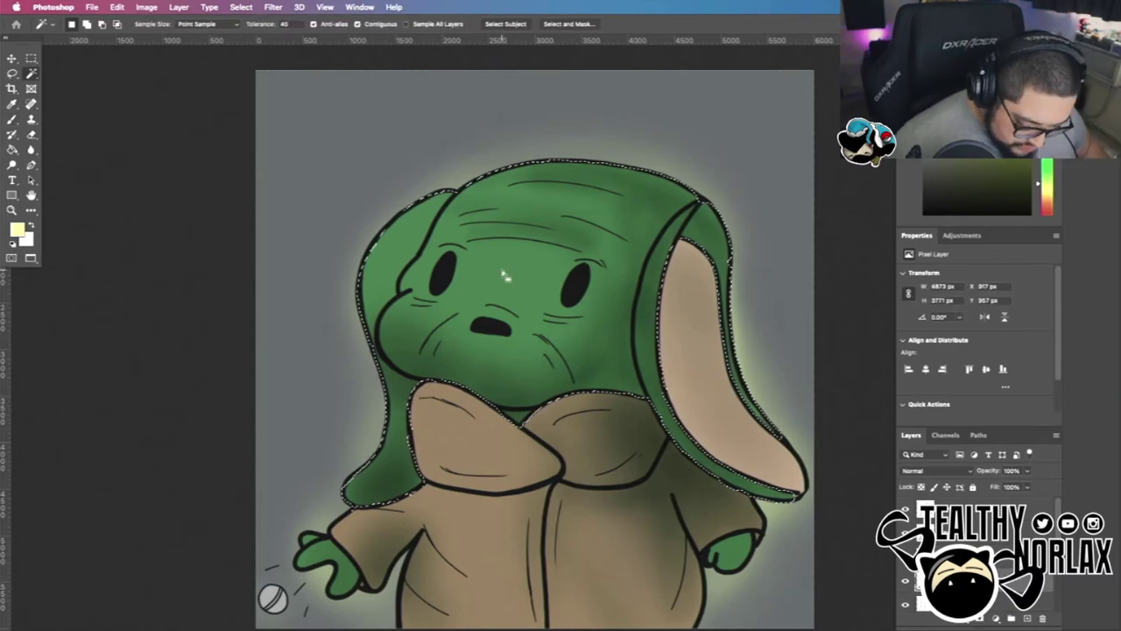
left_click(911, 510)
left_click(16, 230)
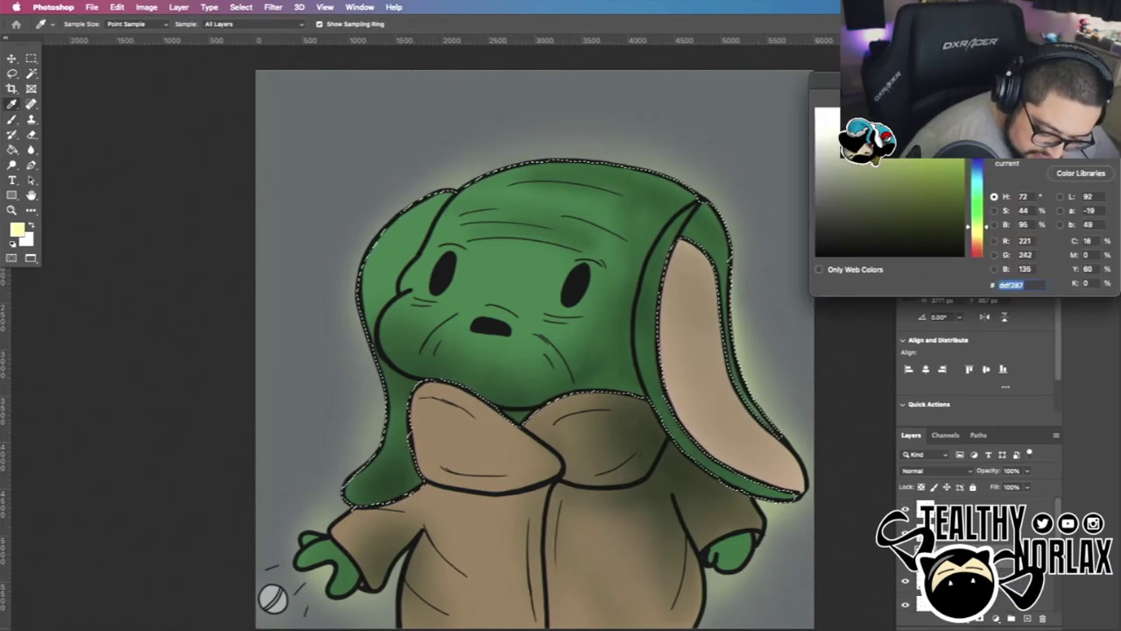
key("Return")
Pick a brush preset for the highlights and reduce its size to 400 px
left_click(12, 135)
left_click(12, 119)
left_click(83, 24)
mouse_move(143, 163)
left_mouse_down()
mouse_move(144, 148)
mouse_move(147, 156)
left_mouse_up()
left_click(116, 162)
key("bracketleft")
key("bracketleft")
key("bracketleft")
Try highlighting the far ear and the side of the face with pale yellow, and undo the strokes
left_click_drag(425, 210, 382, 310)
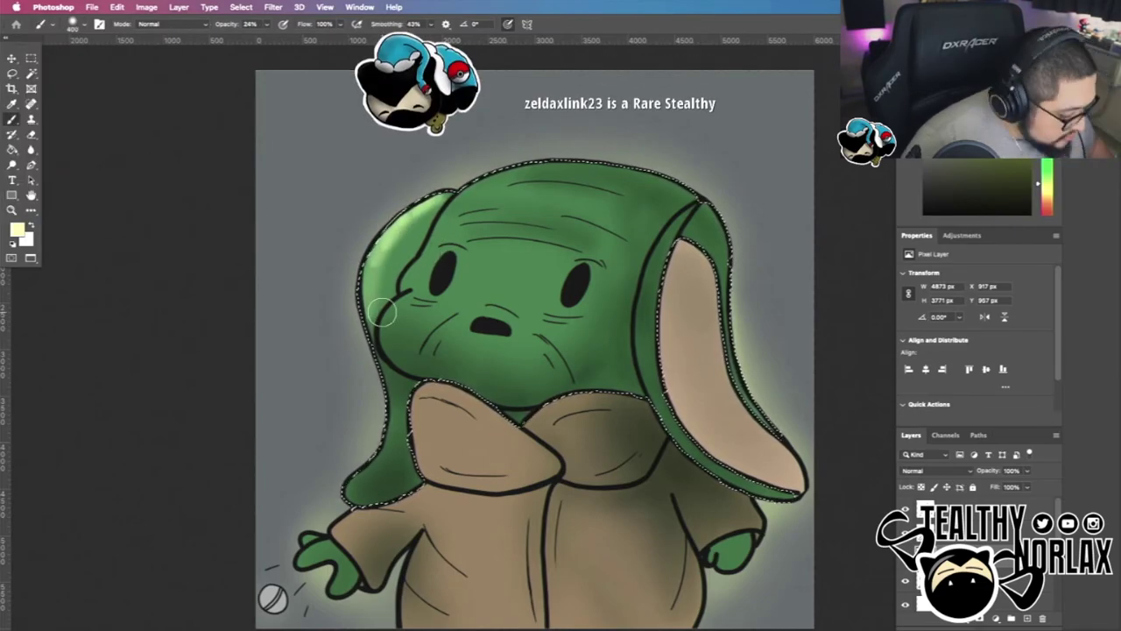
key("super+z")
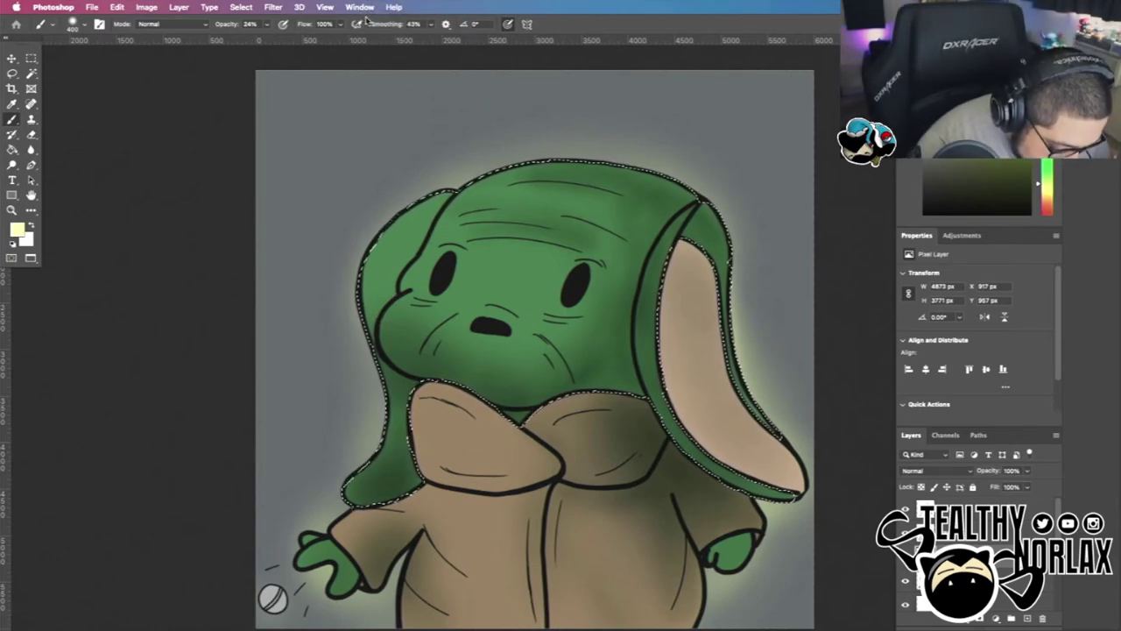
mouse_move(383, 239)
left_mouse_down()
mouse_move(367, 349)
mouse_move(451, 192)
mouse_move(364, 510)
left_mouse_up()
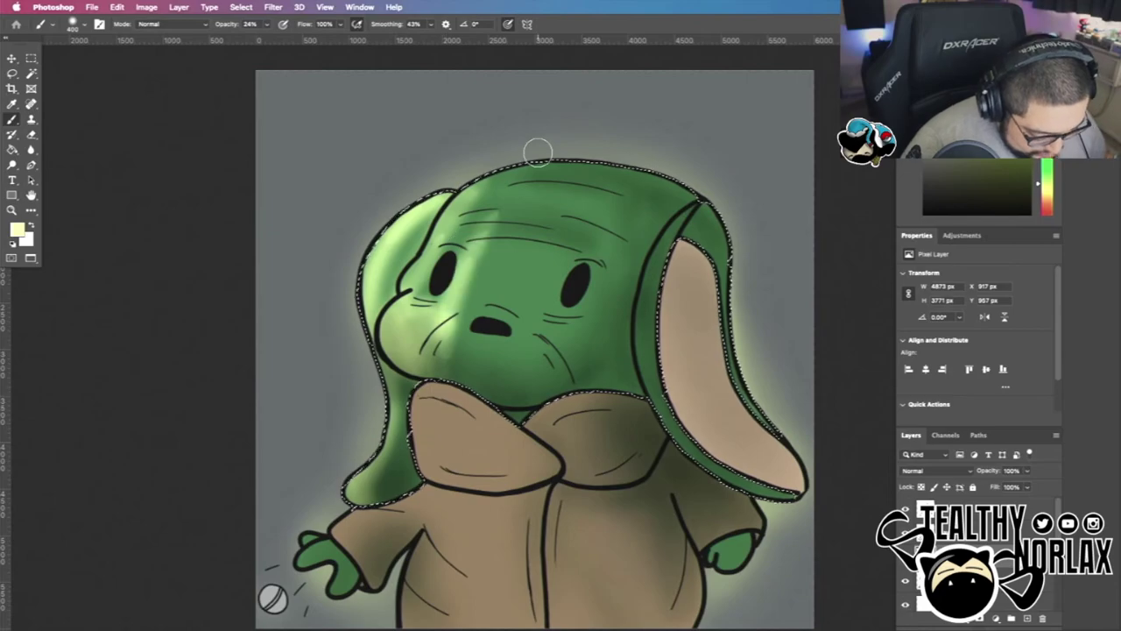
key("super+z")
key("super+z")
key("super+z")
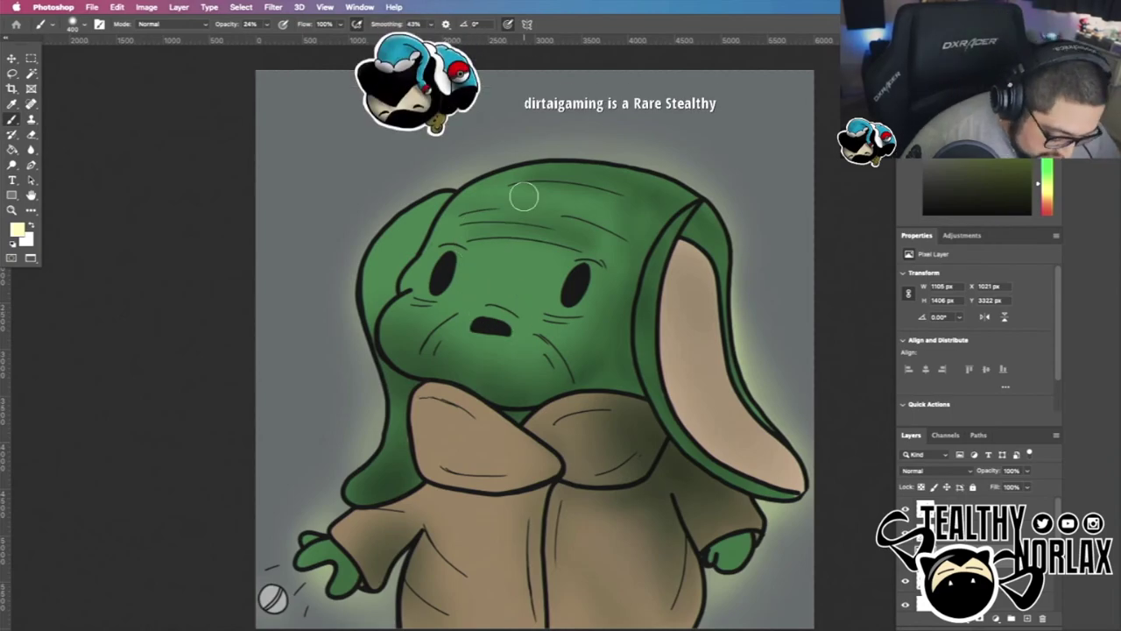
key("super+z")
key("super+z")
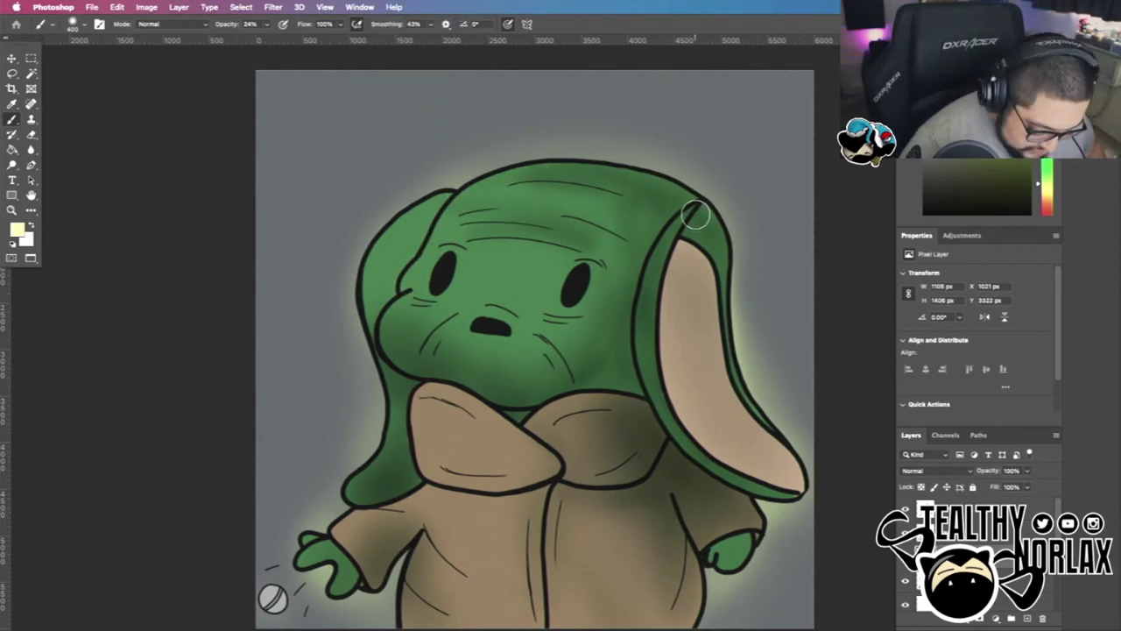
Reselect the head and ears' green area, paint pale yellow highlights over the forehead, cheek and ears at 1000 px, and deselect
left_click(953, 580)
key("w")
left_click(698, 234)
left_click(953, 557)
key("b")
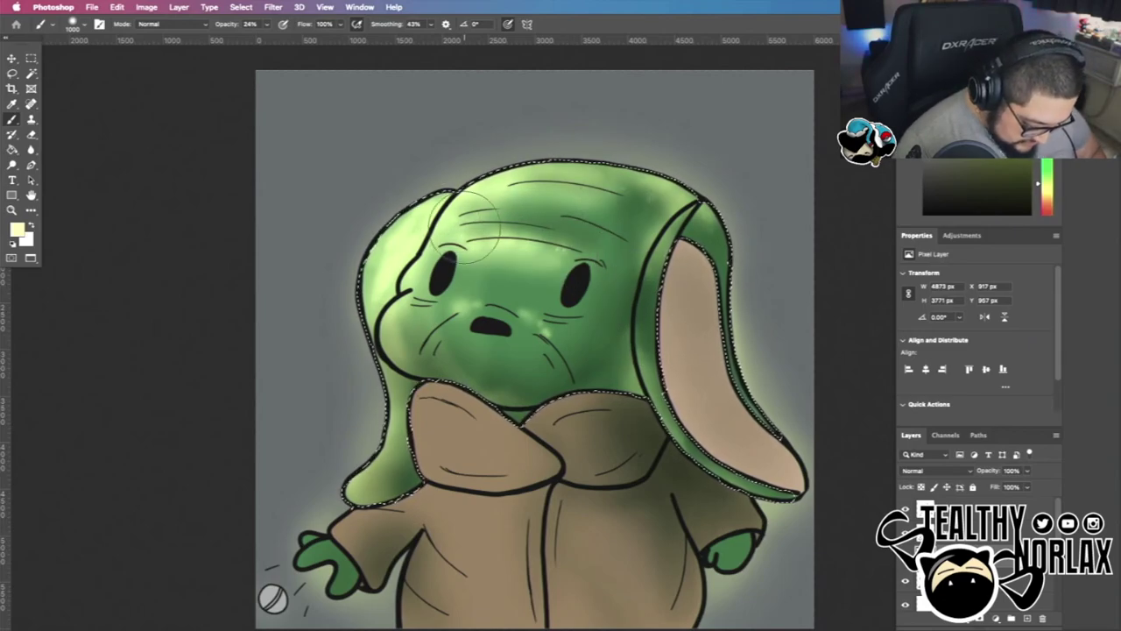
left_click(989, 508)
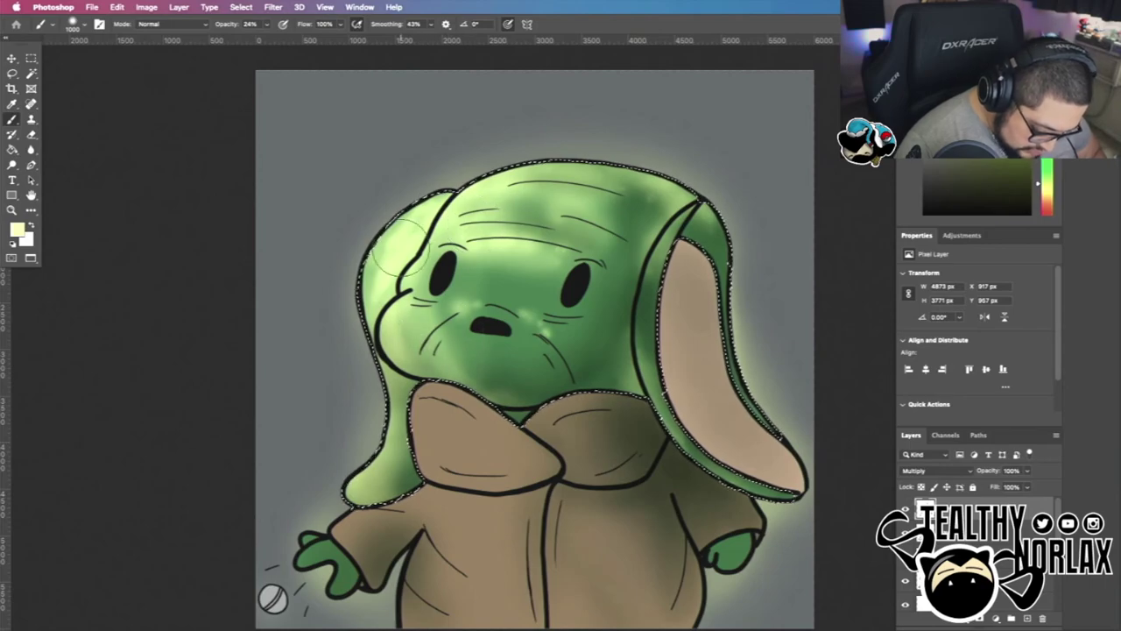
key("ctrl+d")
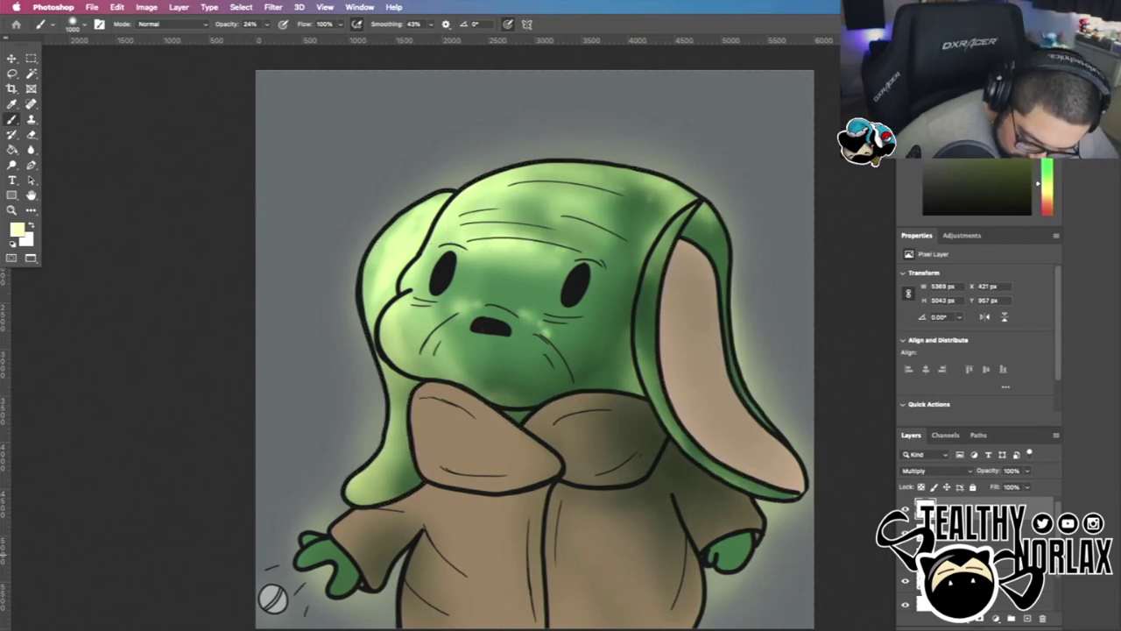
Select the robe's brown area, including collar and sleeves, from the colour layer with the Magic Wand
left_click_drag(1058, 574, 1058, 597)
left_click(999, 602)
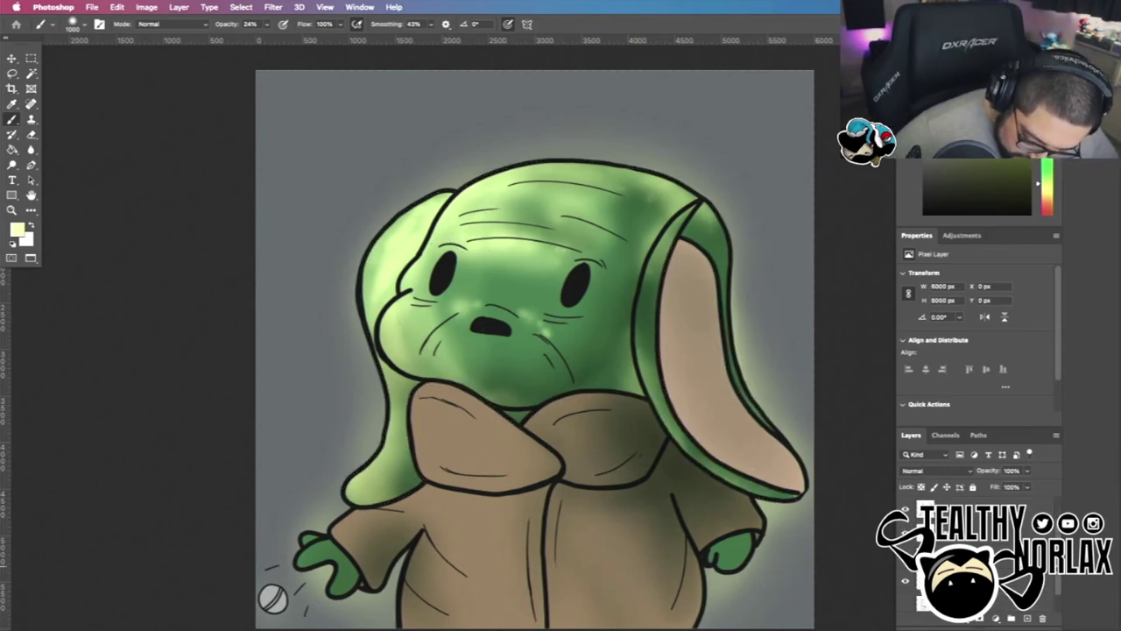
key("w")
key("alt+]")
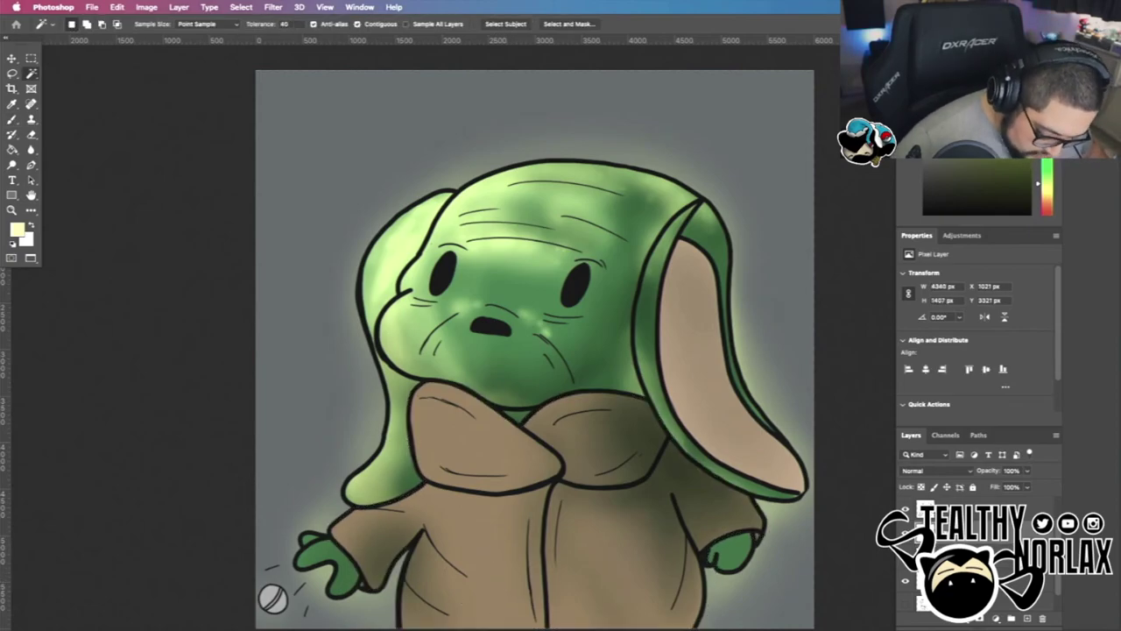
left_click(492, 592)
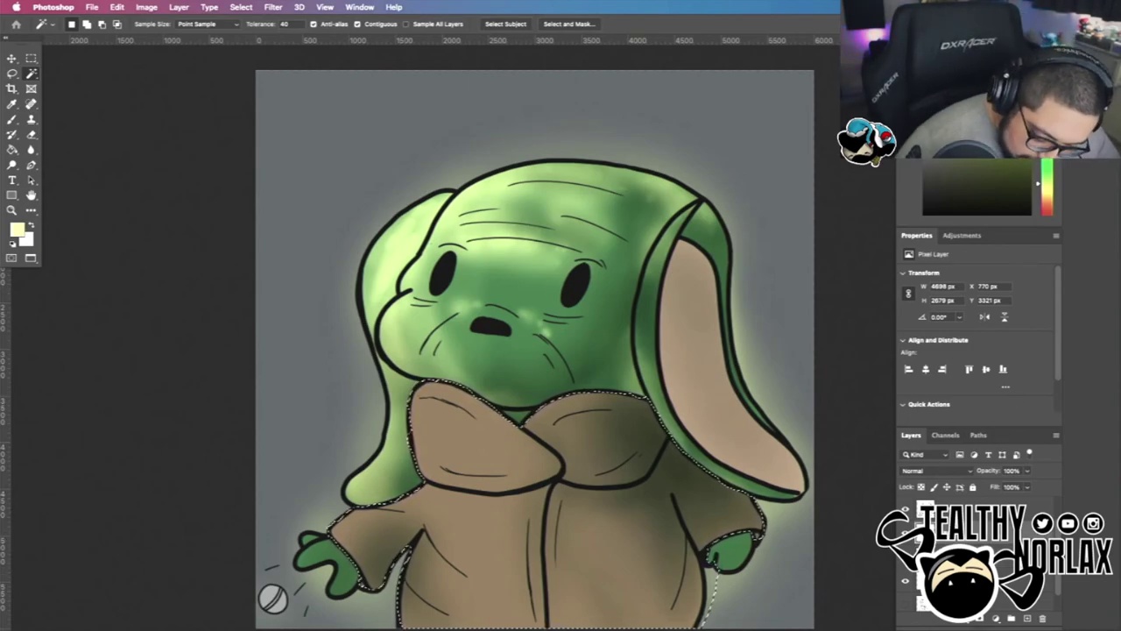
Set a light tan brush colour, paint soft highlights on the collar and the robe's front, and clear the selection
key("b")
left_click(427, 571)
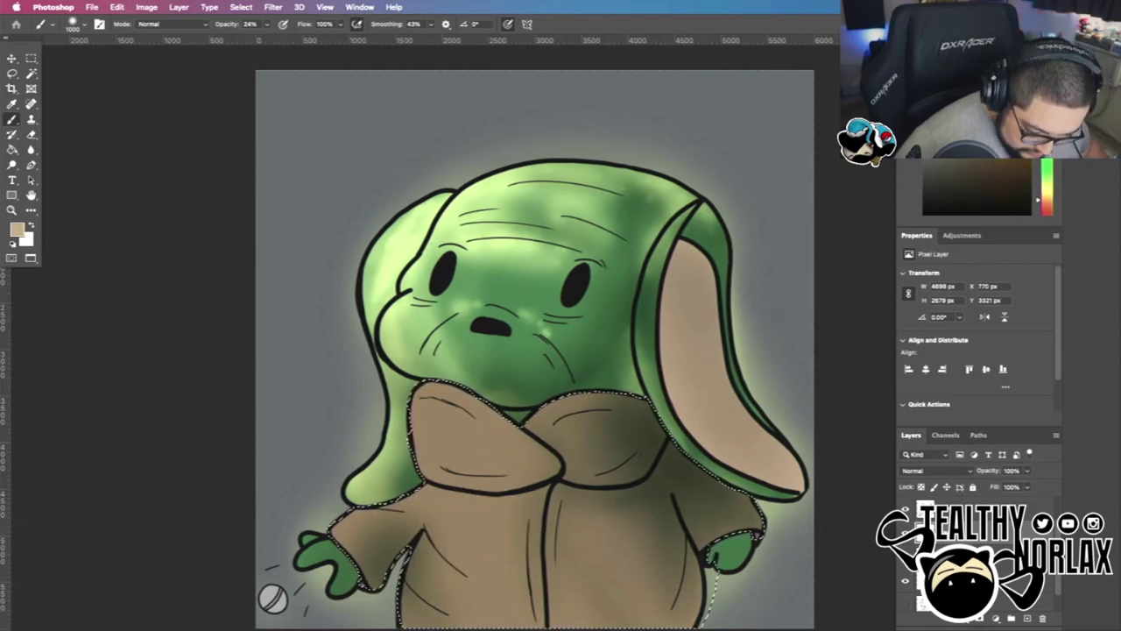
mouse_move(562, 446)
left_mouse_down()
mouse_move(404, 425)
mouse_move(513, 499)
mouse_move(410, 563)
mouse_move(577, 478)
mouse_move(456, 578)
left_mouse_up()
left_click_drag(520, 518, 516, 597)
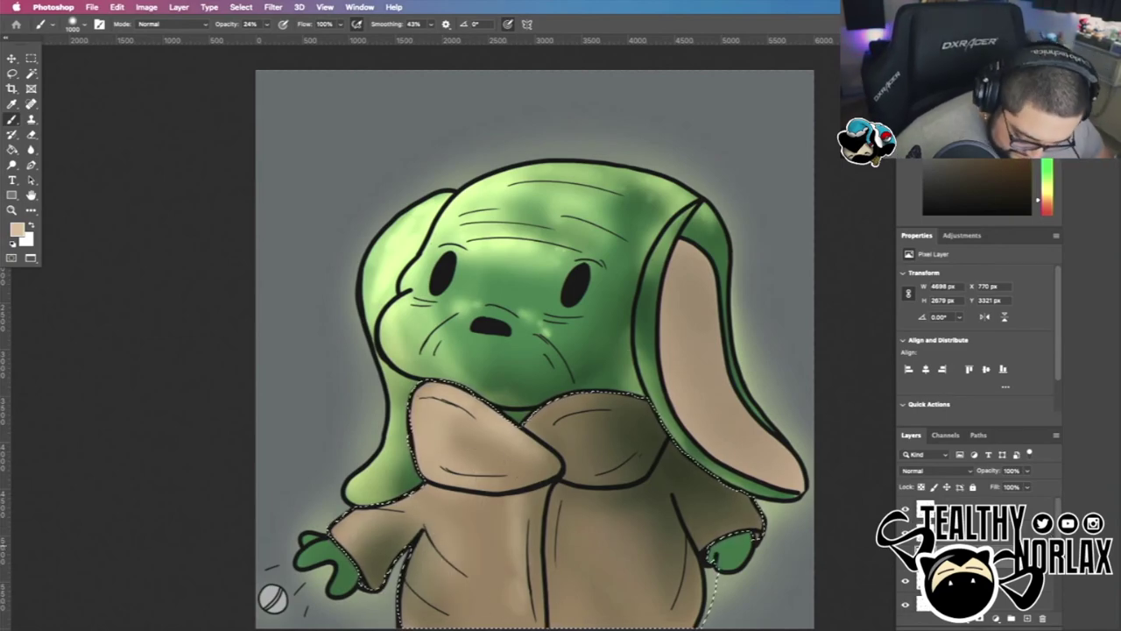
key("super+d")
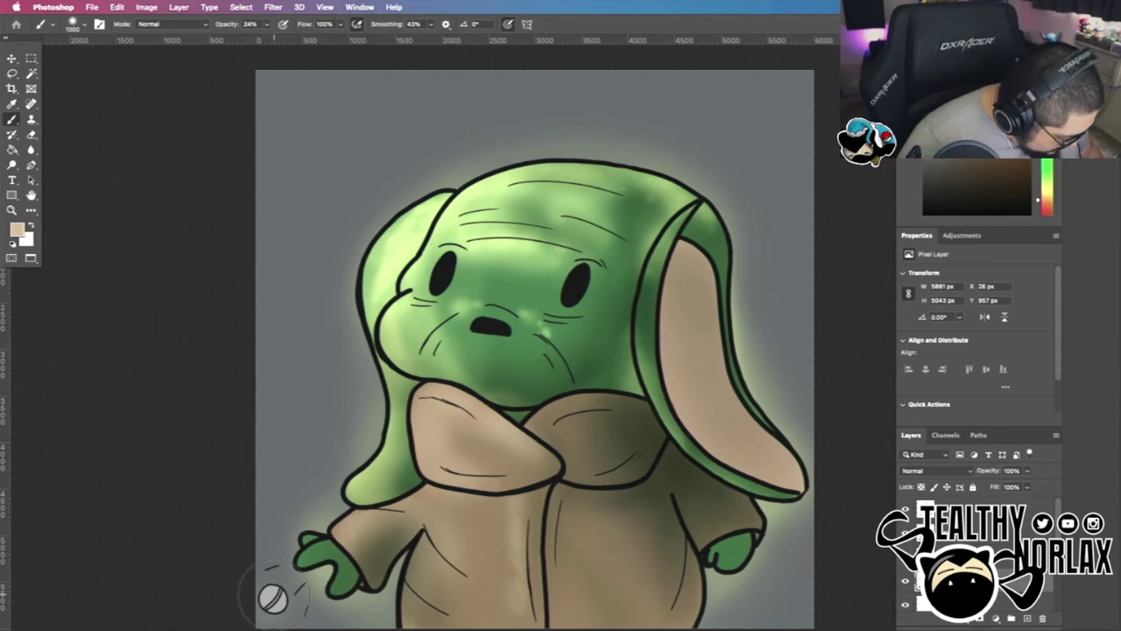
Select the ball's area, switch to the Multiply layer, and sample the ball's grey and darken it to 515355
left_click(274, 599, "super")
left_click_drag(285, 596, 403, 587)
left_click(925, 580, "super")
left_click(980, 508)
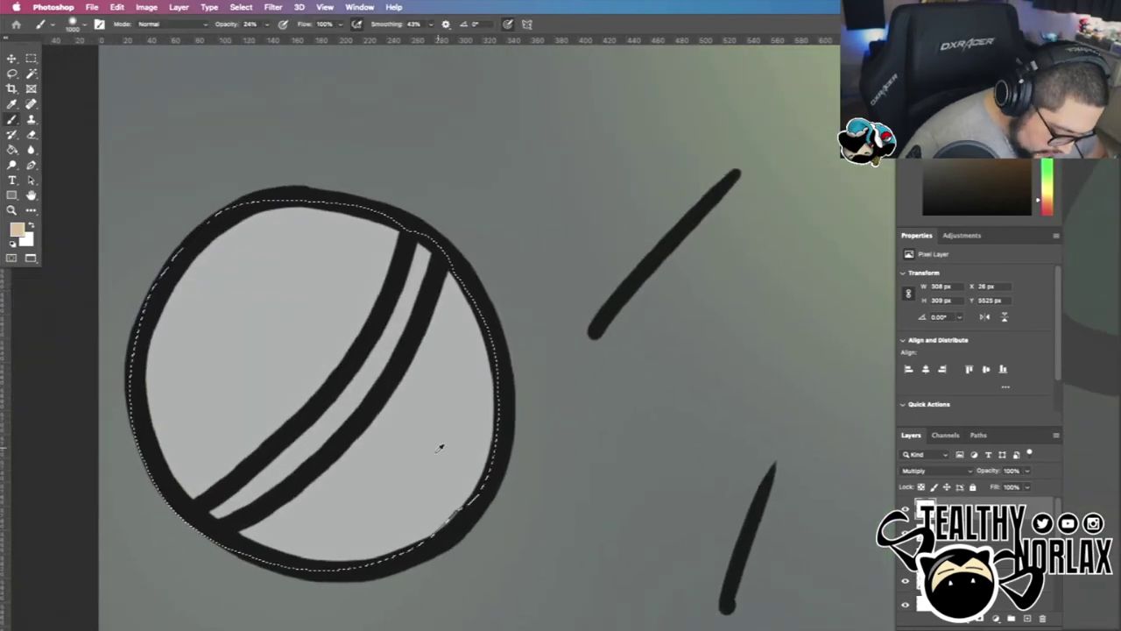
left_click(448, 443, "alt")
left_click_drag(447, 450, 489, 486)
left_click(927, 164)
Reduce the brush size to 100 px and shade the ball's outer and lower edges with the dark grey
key("bracketright")
key("bracketright")
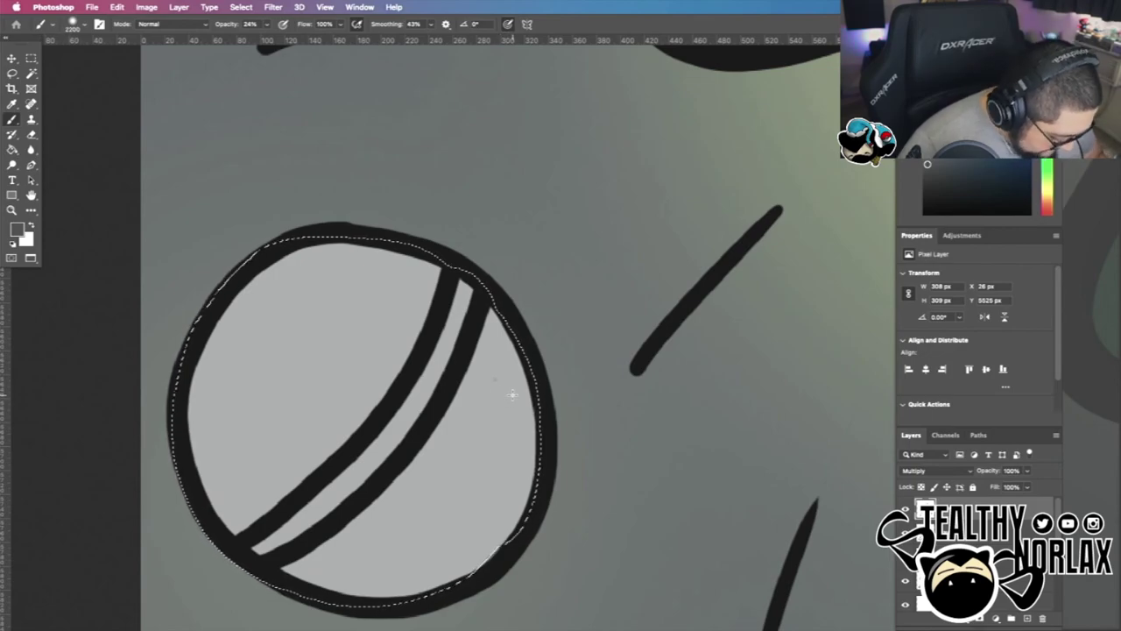
key("bracketleft")
key("bracketleft")
key("bracketleft")
key("bracketleft")
key("bracketleft")
key("bracketleft")
key("bracketleft")
key("bracketleft")
key("bracketleft")
key("bracketleft")
key("bracketleft")
key("bracketleft")
key("bracketleft")
key("bracketleft")
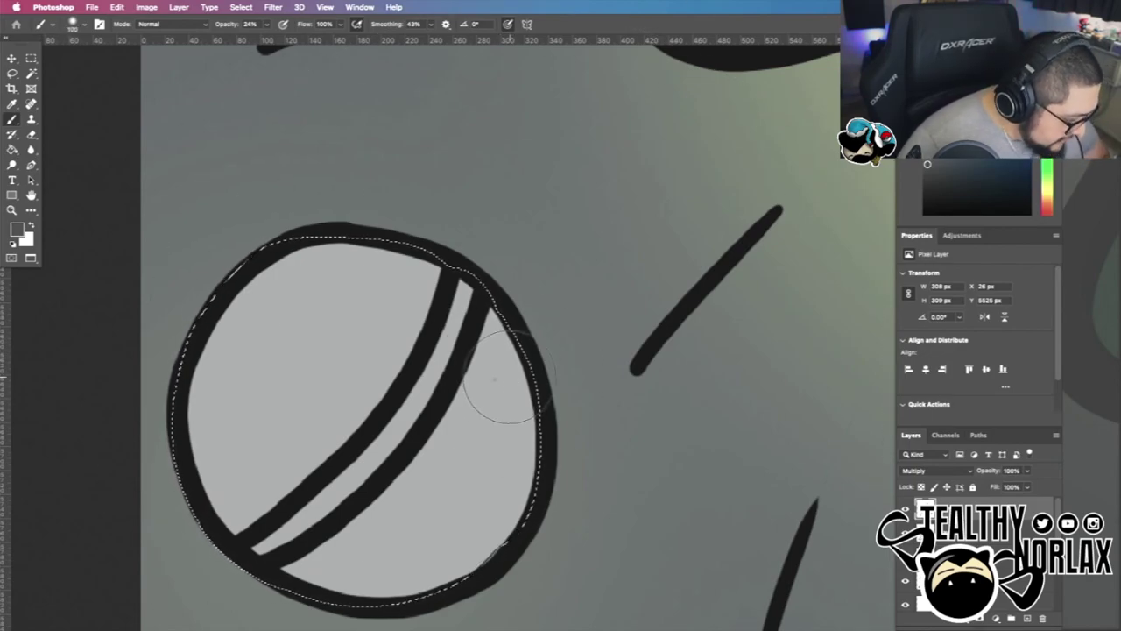
mouse_move(489, 303)
left_mouse_down()
mouse_move(456, 315)
mouse_move(480, 523)
mouse_move(213, 375)
mouse_move(242, 280)
mouse_move(420, 263)
left_mouse_up()
mouse_move(289, 560)
left_mouse_down()
mouse_move(464, 553)
mouse_move(661, 388)
left_mouse_up()
left_click_drag(376, 585, 470, 508)
key("super+z")
key("super+z")
key("bracketright")
key("bracketright")
key("bracketright")
key("bracketright")
key("bracketright")
key("bracketright")
key("bracketright")
key("bracketright")
key("bracketright")
key("bracketright")
key("bracketright")
key("bracketright")
key("bracketleft")
key("bracketleft")
key("bracketleft")
key("bracketleft")
key("bracketleft")
key("bracketleft")
key("bracketleft")
key("bracketleft")
key("bracketleft")
key("bracketleft")
key("bracketleft")
key("bracketleft")
key("super+z")
key("super+z")
key("super+z")
key("super+z")
key("super+z")
Select a full-canvas layer, set the brush to black 000000 with Hard Round Pressure Size at 100% opacity, and undo a test stroke
key("super+0")
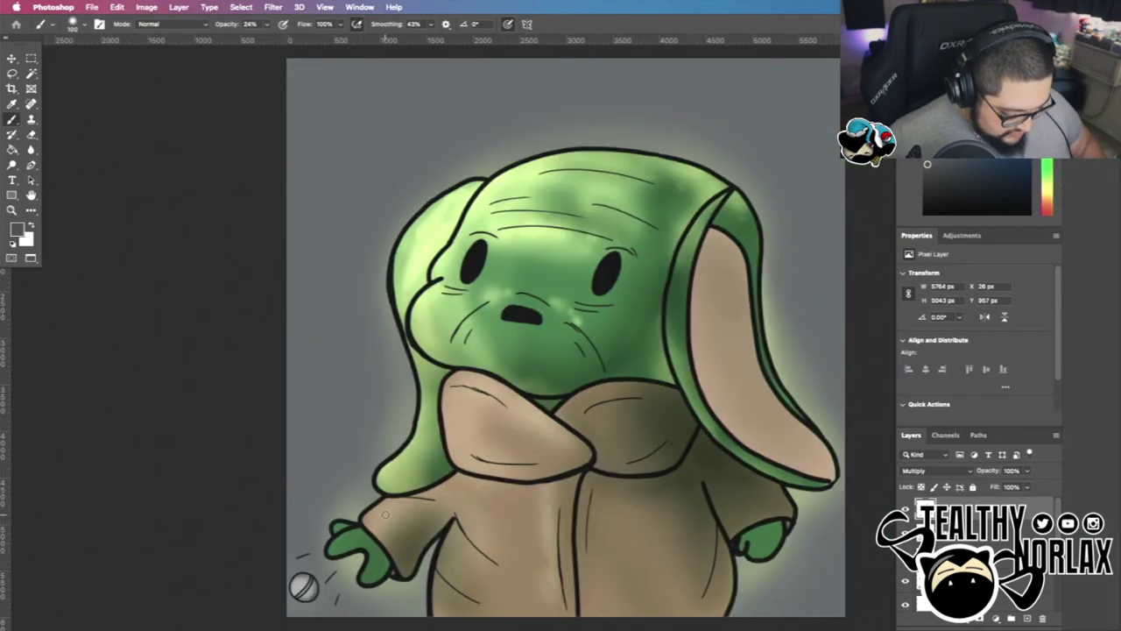
scroll(1019, 502, "down", 5)
left_click(1007, 600)
left_click(16, 229)
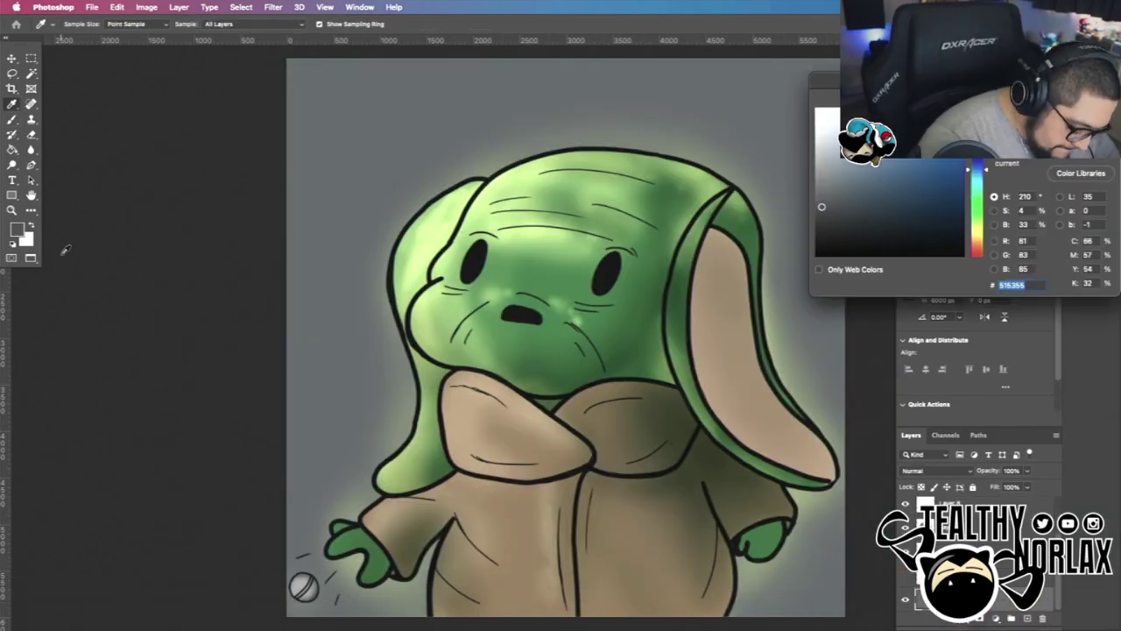
type("000000")
key("Return")
left_click(77, 24)
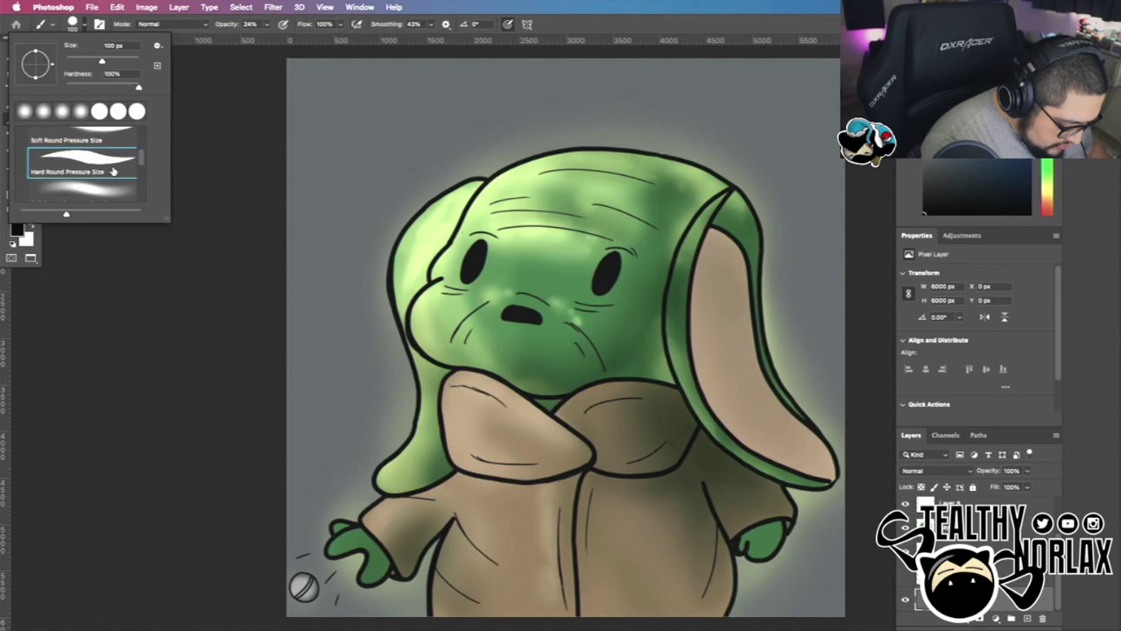
left_click_drag(726, 111, 747, 132)
key("super+z")
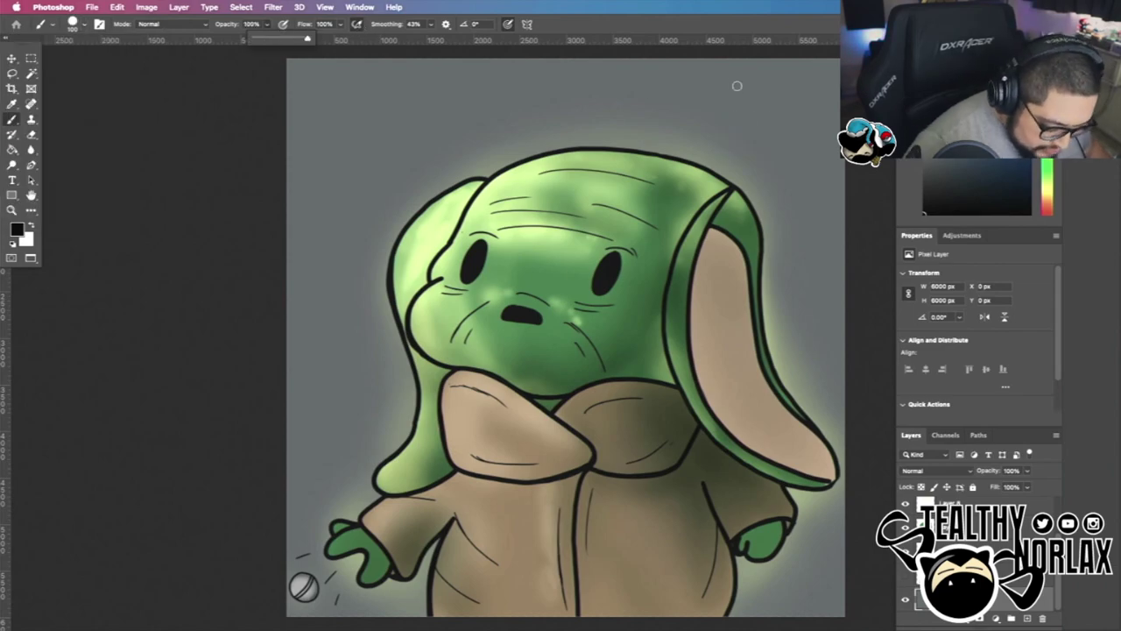